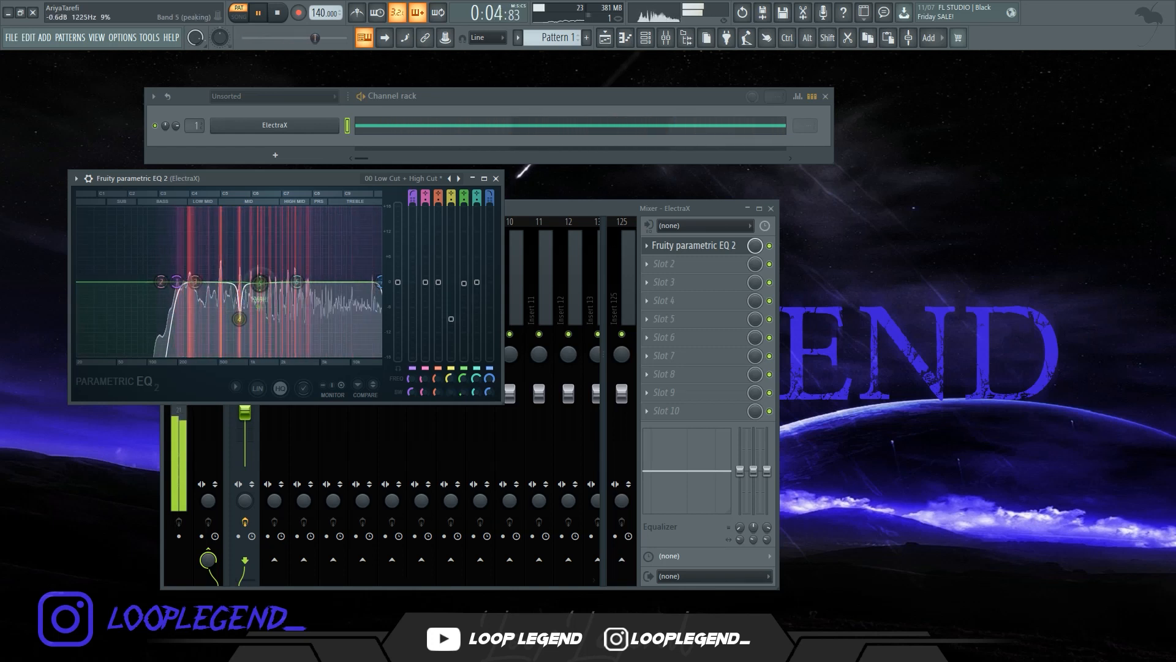
Lower a peaking band in the first ElectraX channel's parametric EQ and close the effect windows
drag(297, 282, 200, 307)
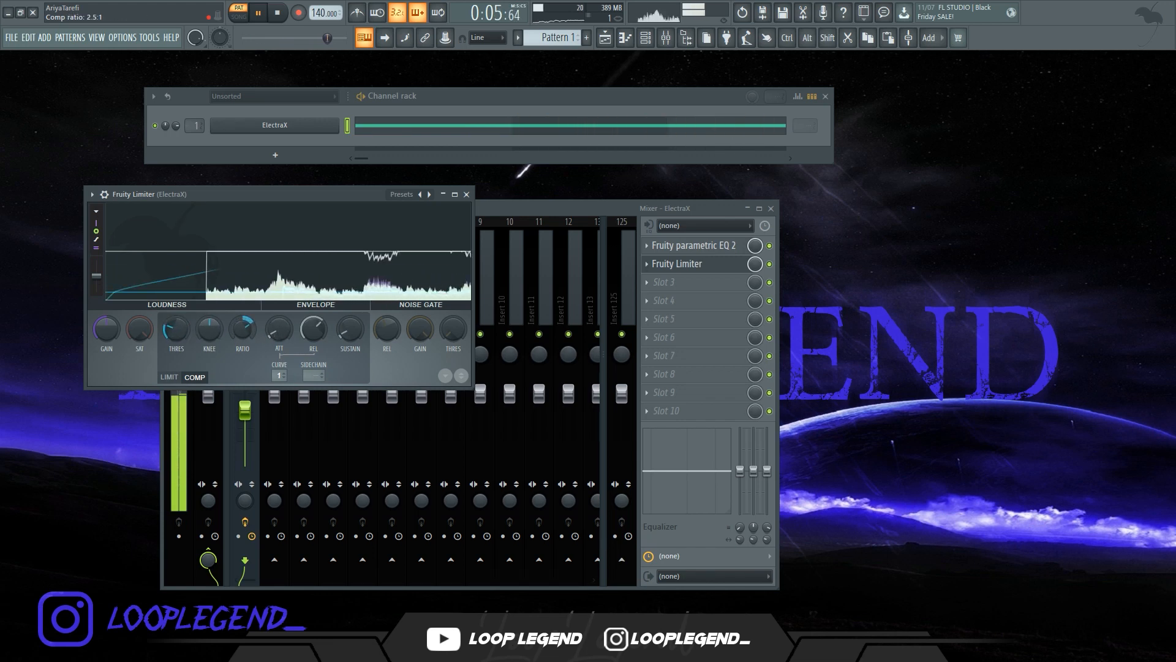
key(Escape)
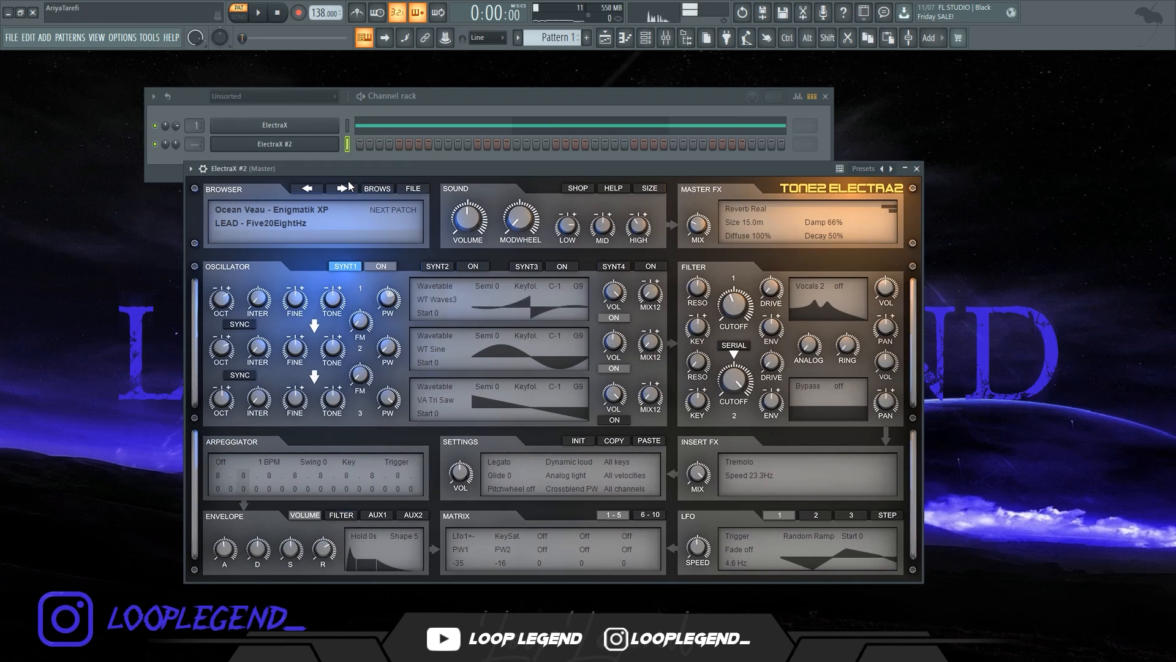
Switch ElectraX #2 to the next lead patch and reposition its plugin window
click(345, 189)
drag(348, 169, 339, 173)
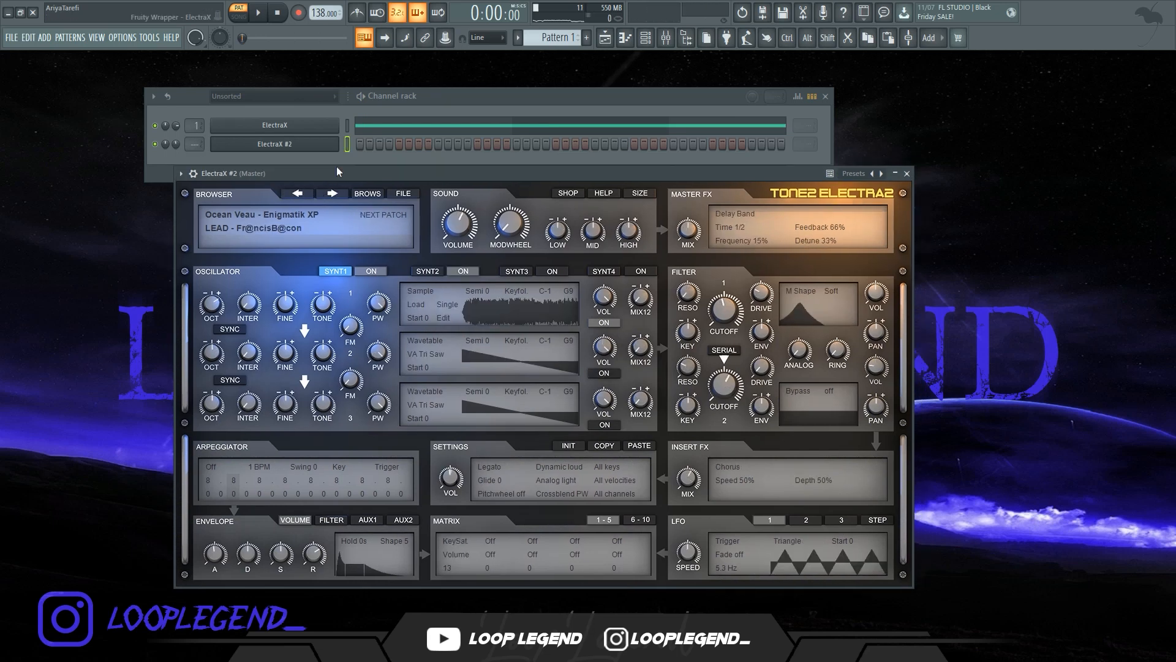
Open ElectraX #2's piano roll and draw A5, D5 and A#5 notes at the start of the pattern, auditioning playback
click(625, 39)
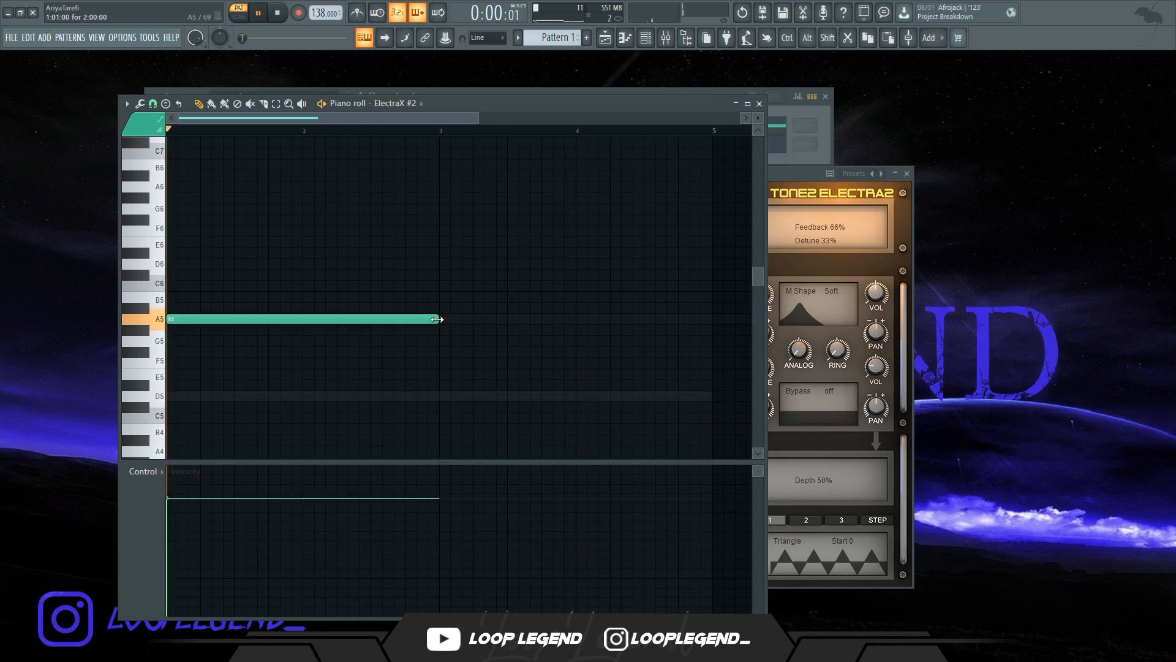
key(space)
drag(441, 319, 214, 331)
key(space)
click(240, 393)
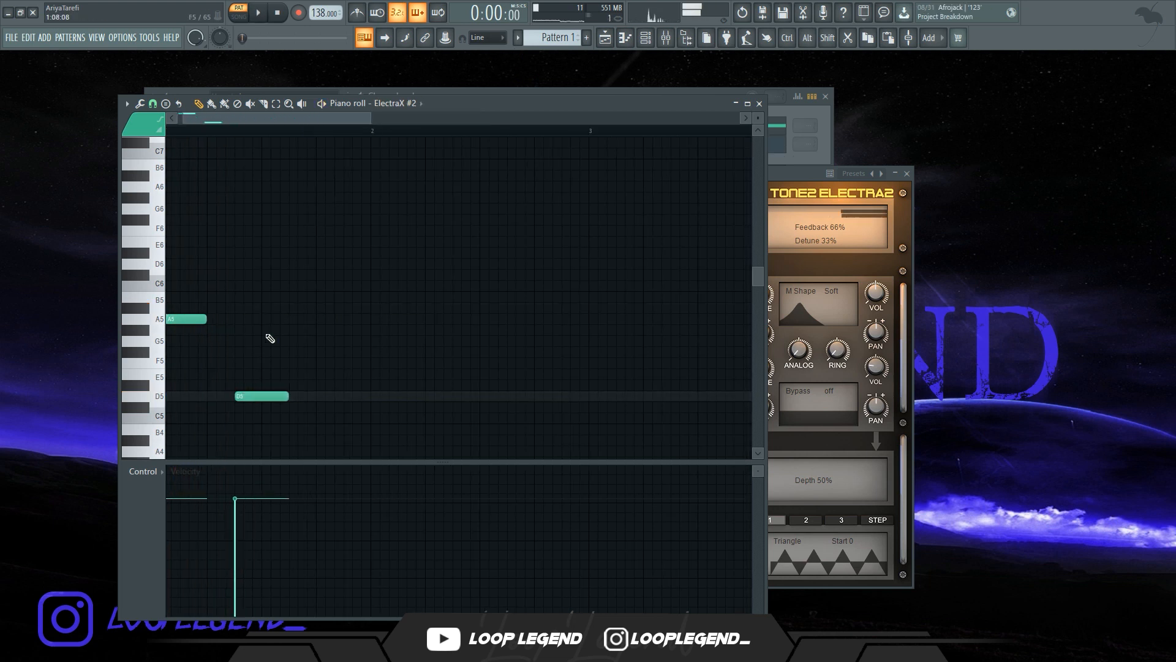
key(space)
click(264, 308)
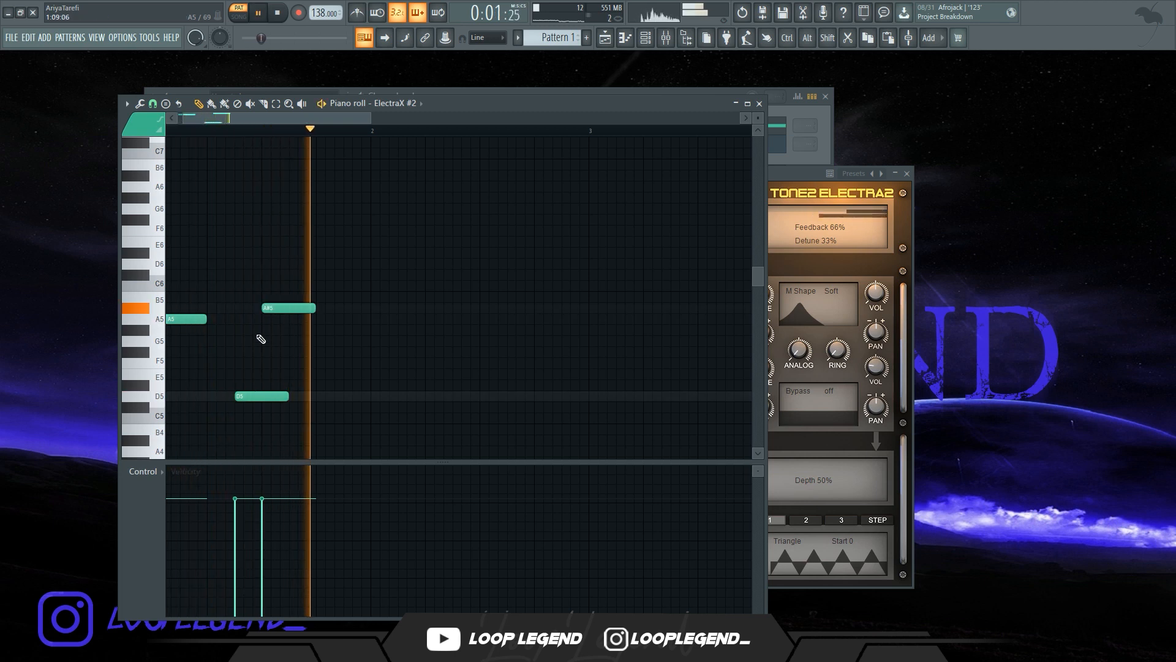
key(space)
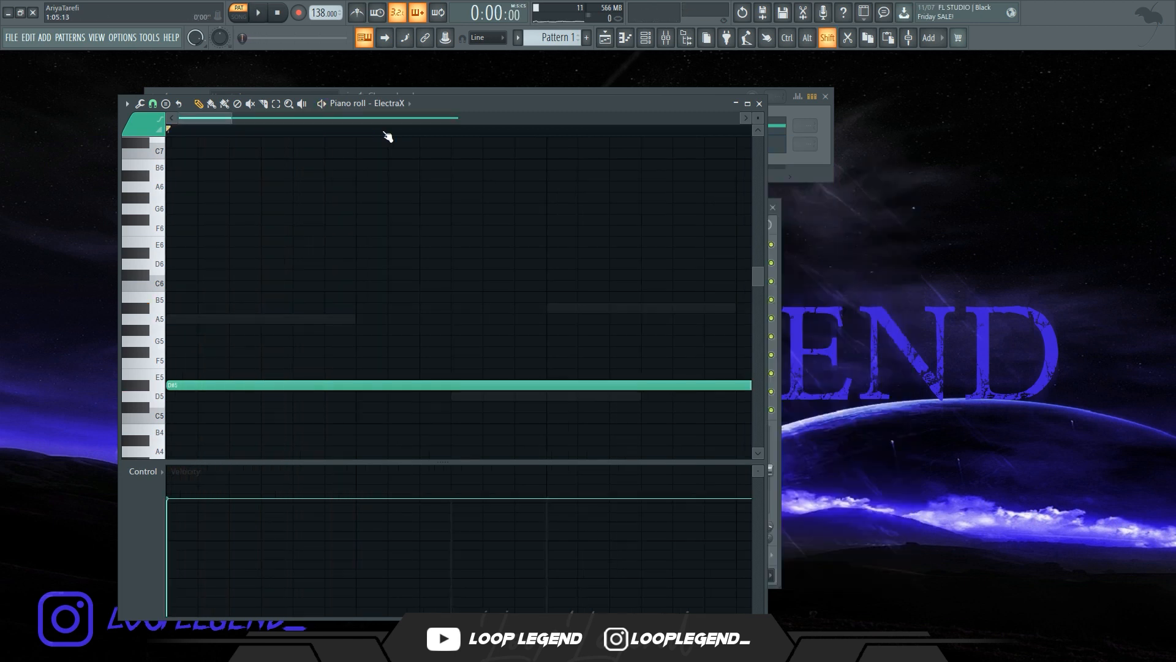
key(shift+Up)
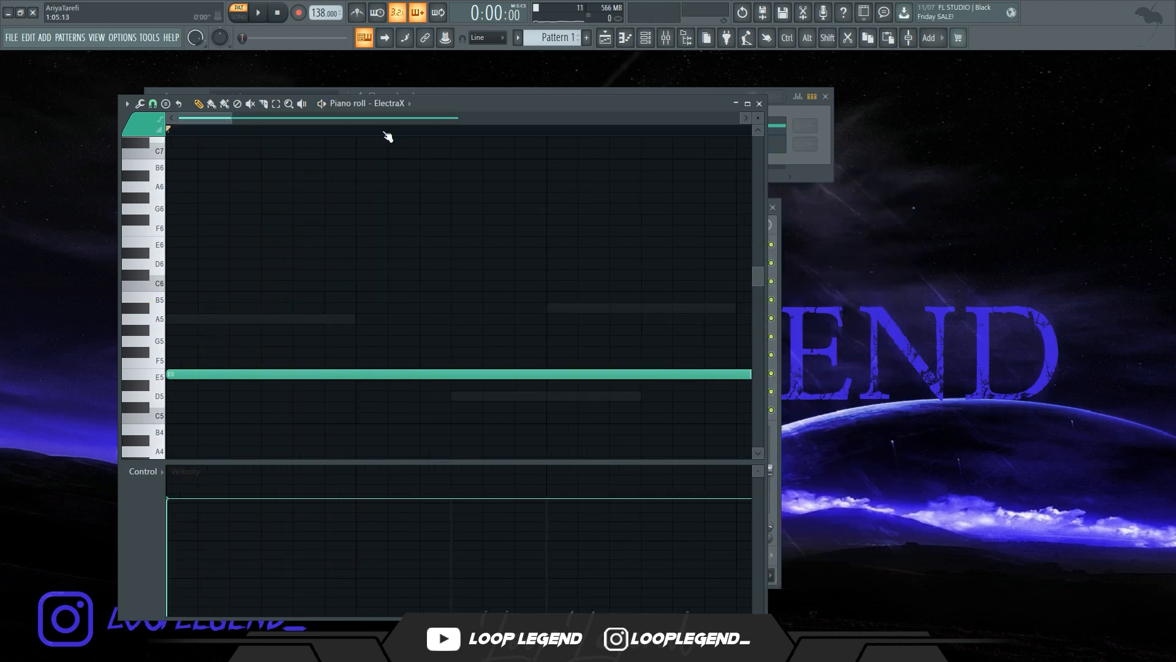
key(space)
scroll(406, 106, down, 1)
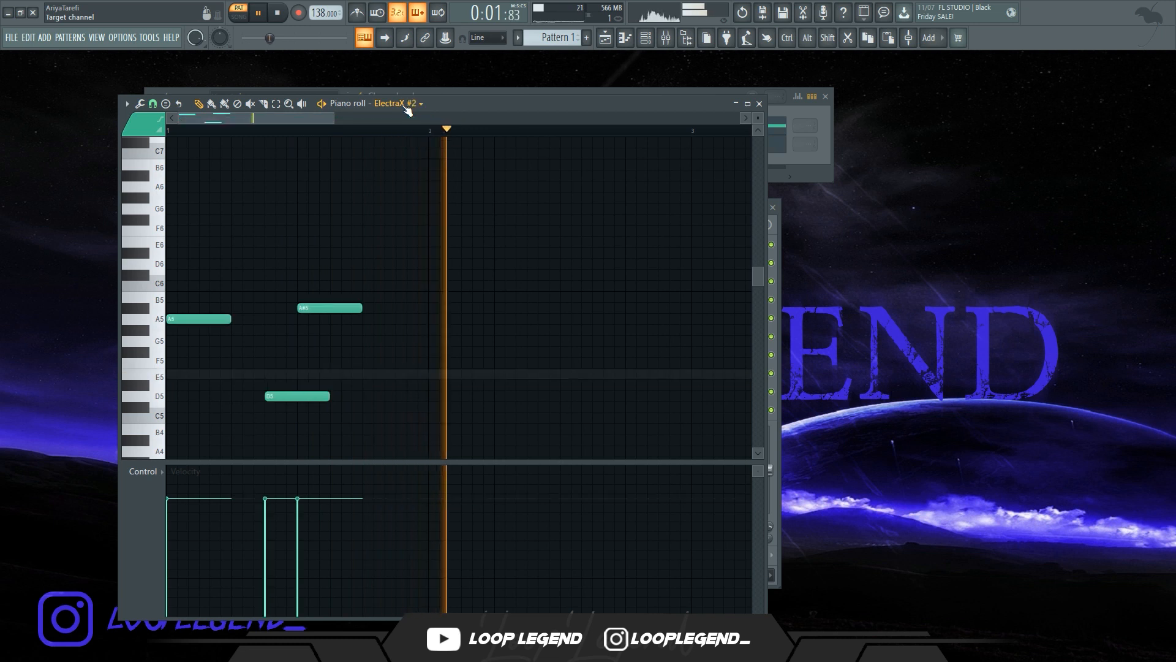
scroll(343, 224, down, 2)
Cut two mid-range peaking bands in ElectraX #2's parametric EQ while the pattern plays
key(space)
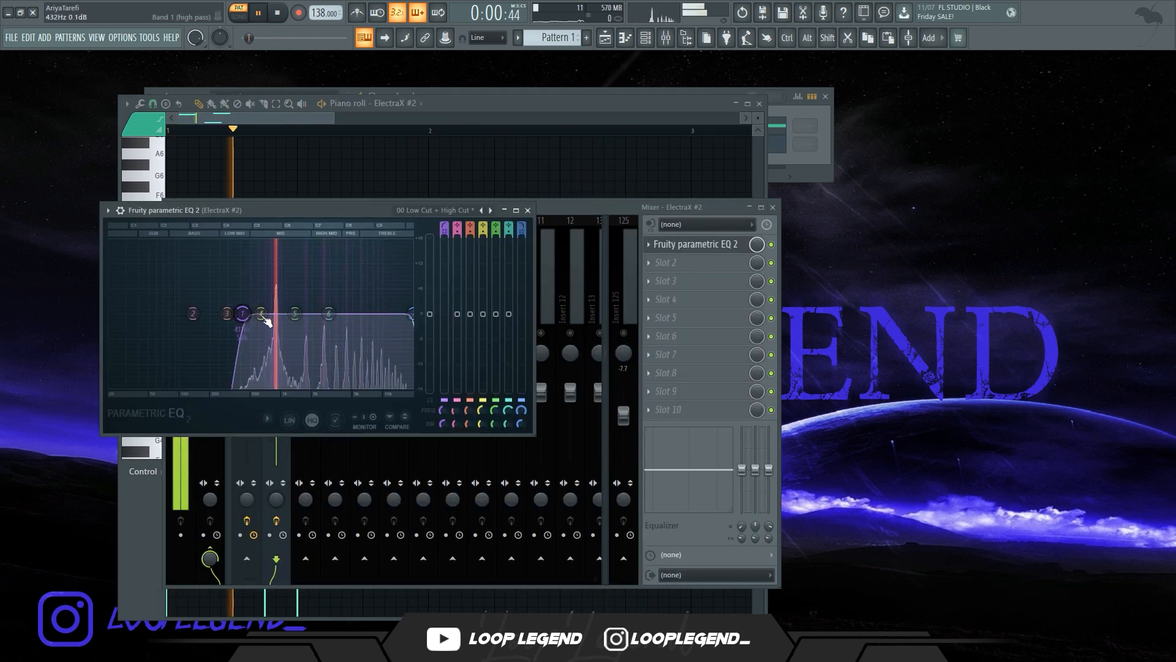
key(space)
drag(277, 338, 273, 346)
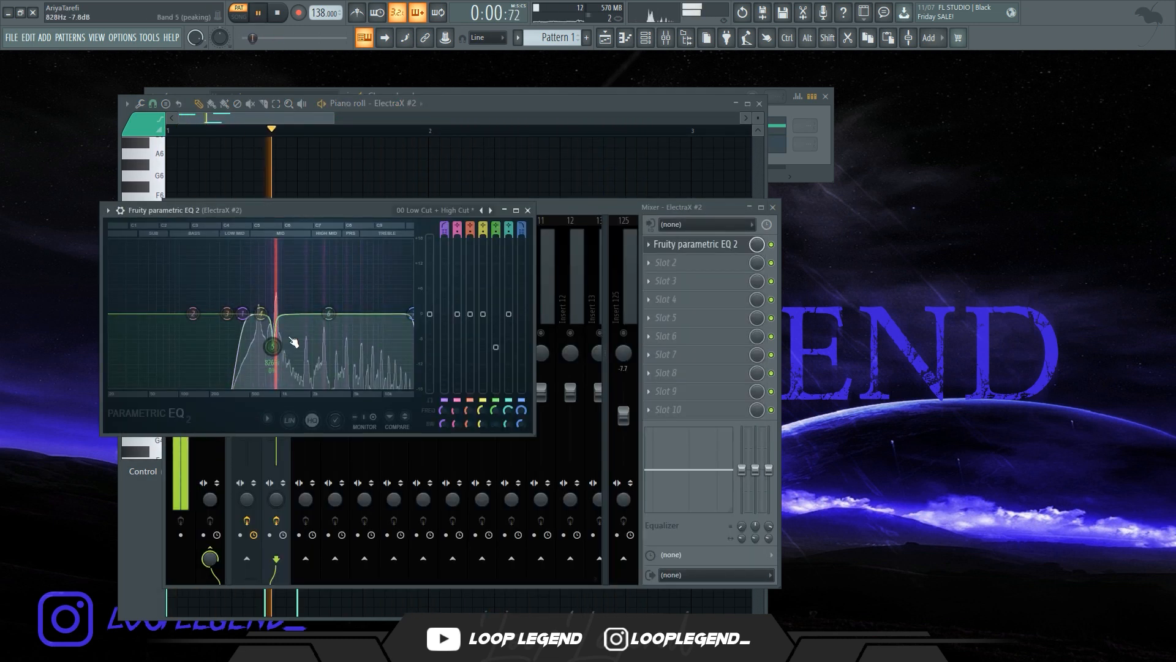
scroll(329, 313, down, 5)
drag(329, 314, 312, 321)
key(space)
Add G5 and A5 notes after the A#5 in ElectraX #2's melody and shorten the G5 note
key(space)
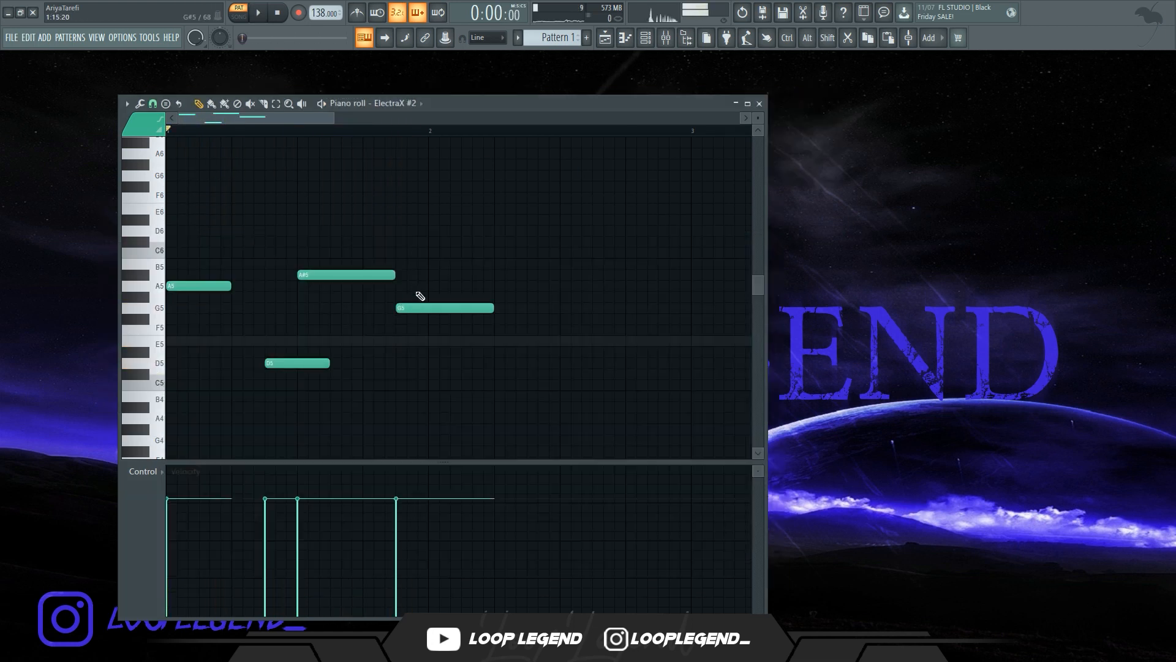
key(space)
click(433, 287)
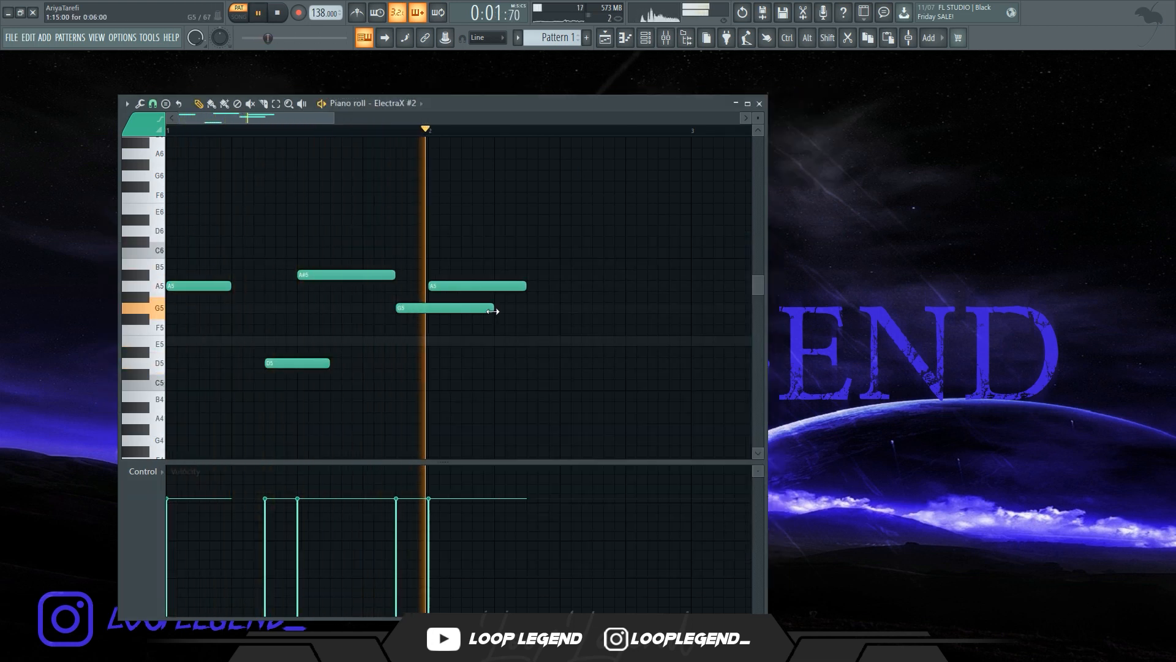
key(space)
drag(494, 311, 428, 312)
key(space)
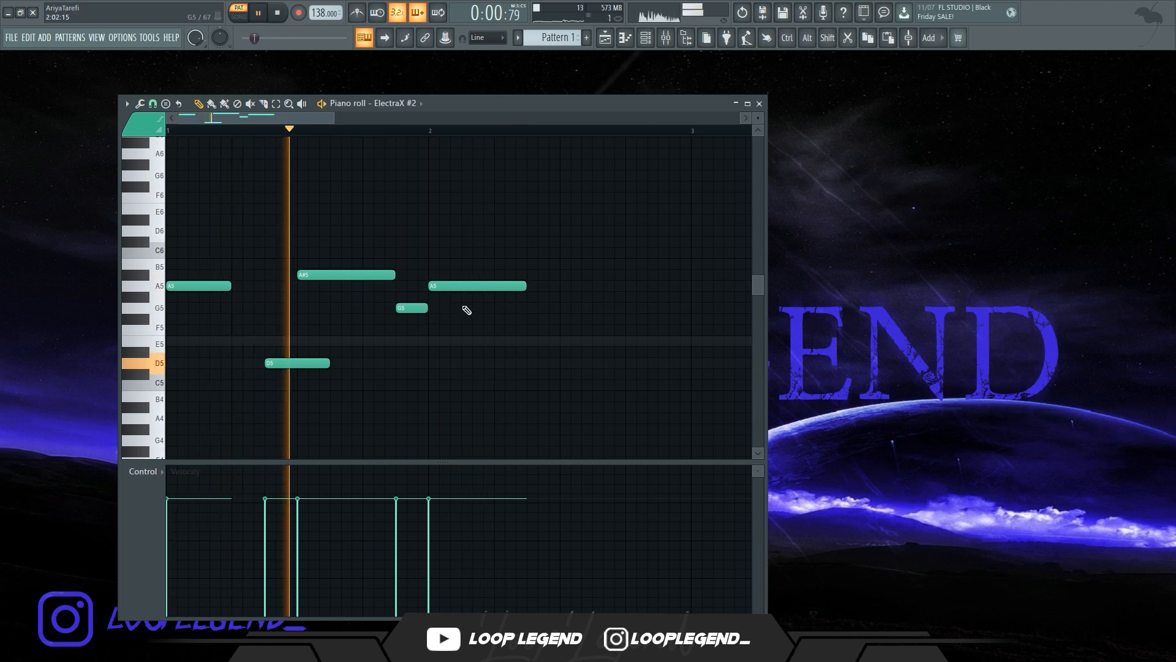
key(space)
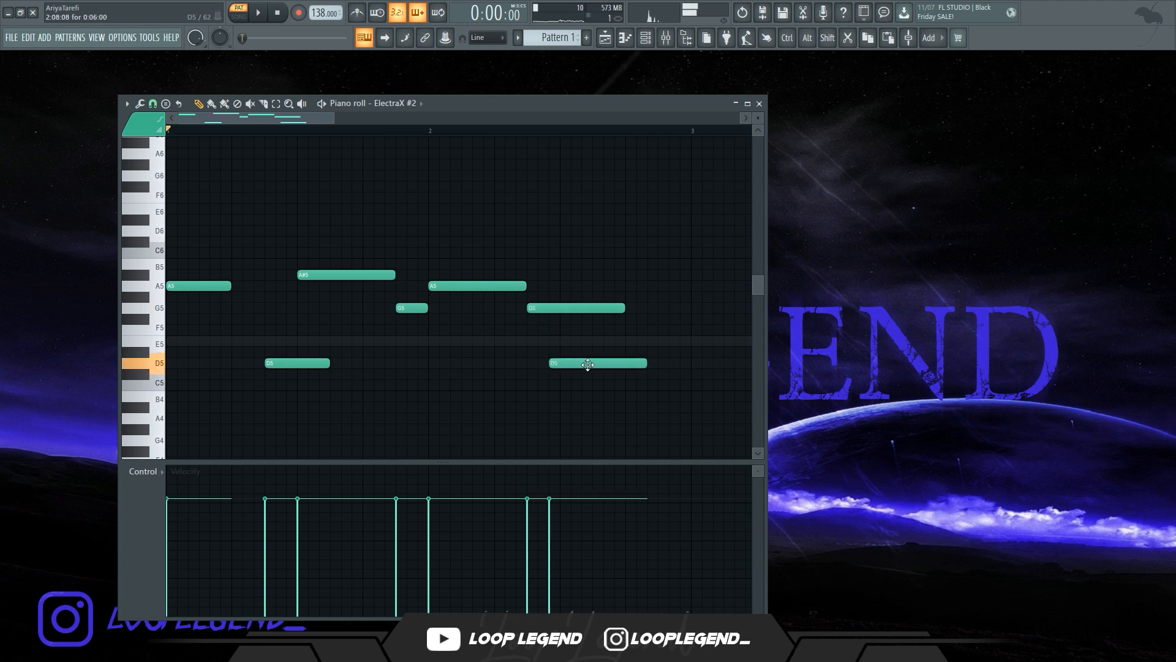
Shorten the last G5 note and lengthen the final D5 note of the melody
key(space)
drag(624, 308, 559, 308)
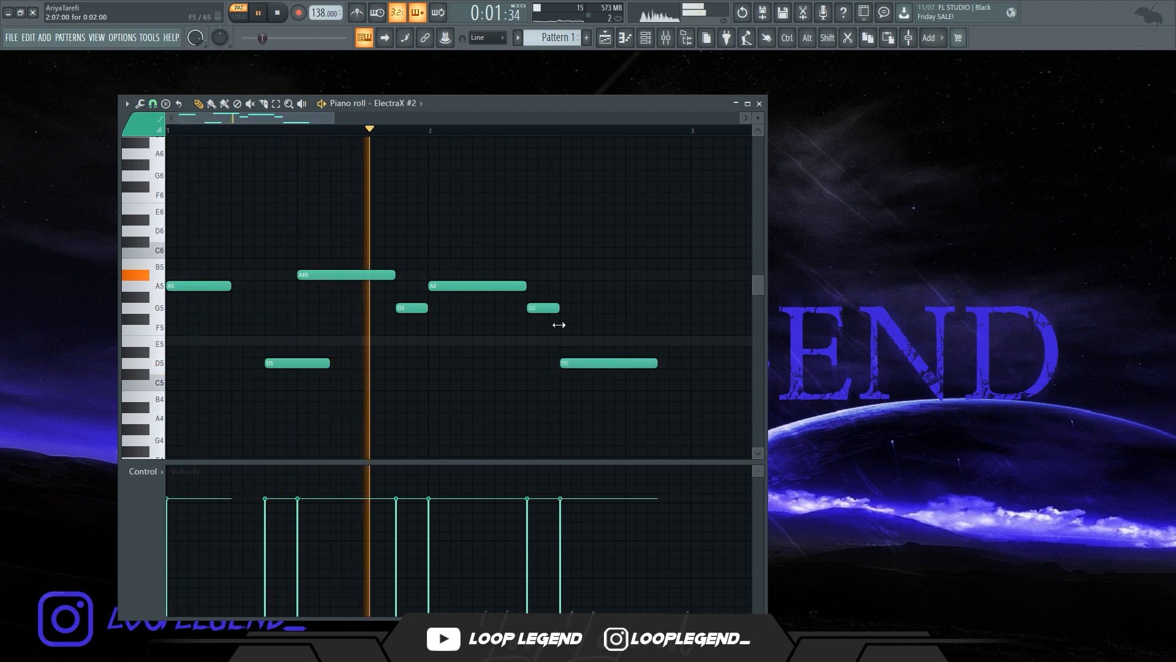
drag(661, 365, 696, 366)
Duplicate the melody so the phrase repeats to fill four bars
key(ctrl+b)
scroll(527, 414, down, 5)
ctrl+click(525, 415)
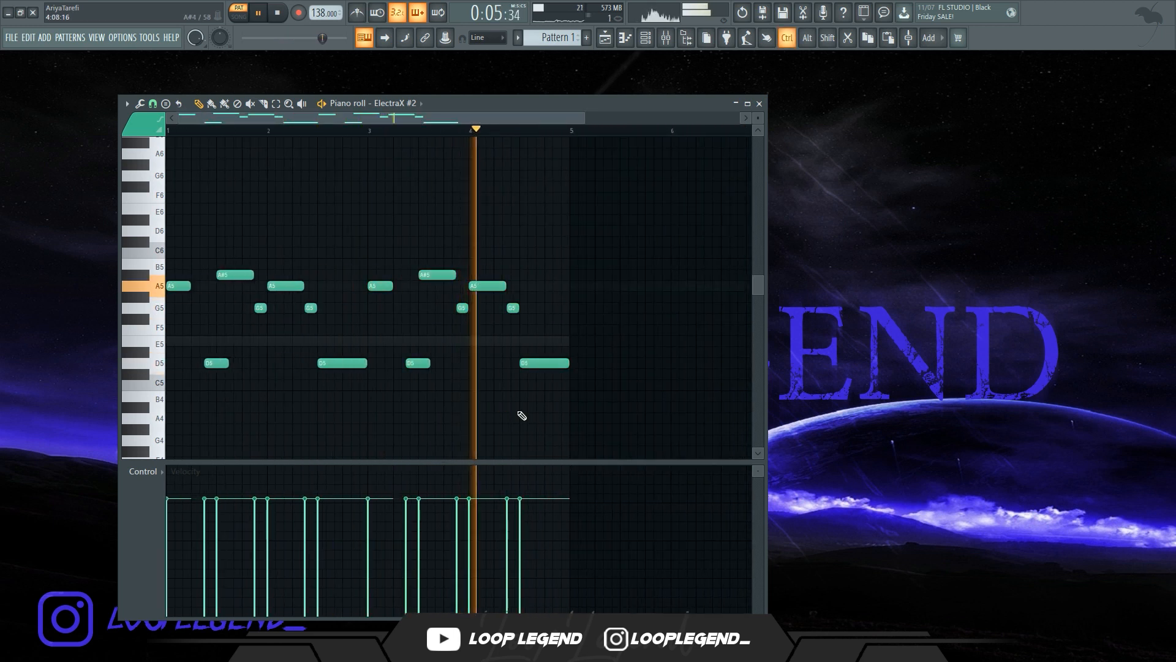
Add a third ElectraX channel to the channel rack
key(F6)
key(F9)
right_click(554, 37)
key(q)
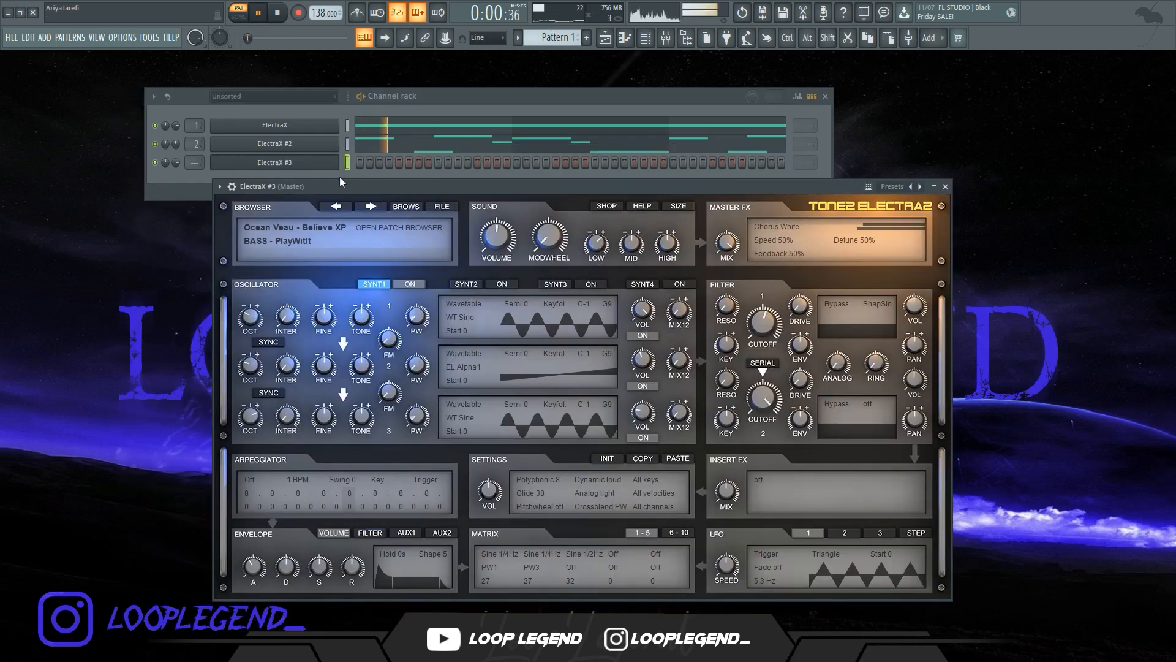
Load the next bass patch, Starcade, on ElectraX #3 and reposition its window
click(370, 205)
drag(347, 190, 354, 189)
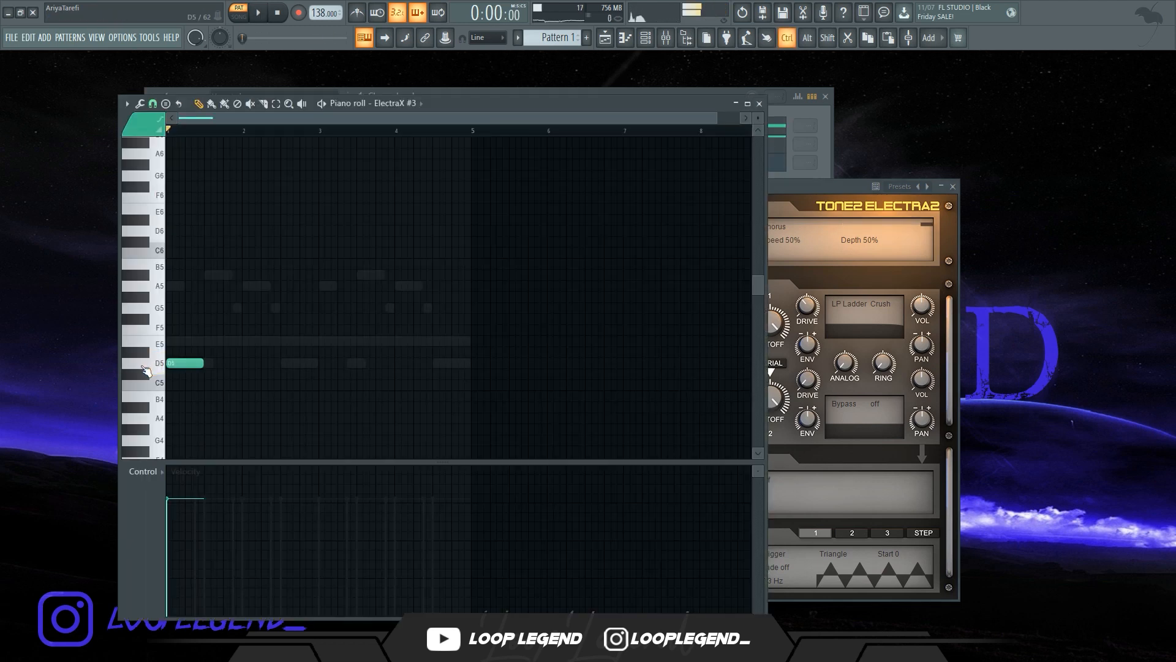
Draw two D5 notes in ElectraX #3's piano roll and shorten the second one
scroll(338, 365, up, 3)
key(space)
click(339, 363)
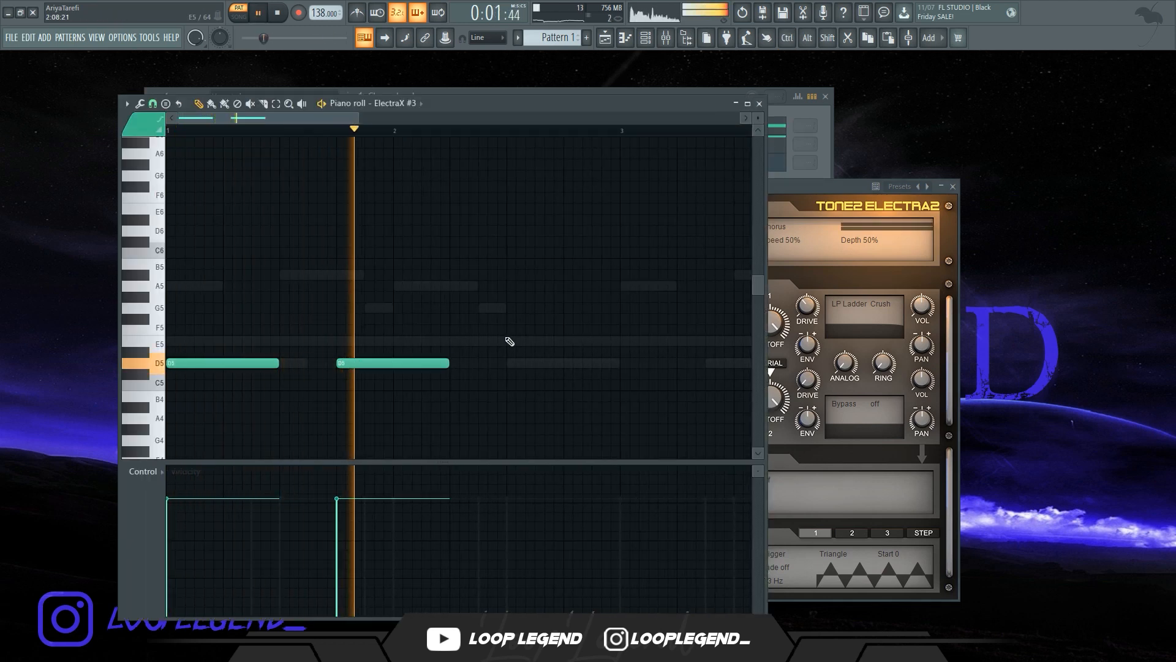
drag(448, 363, 365, 349)
Add A5, G5, A5, G5 and A#5 notes after the D5 notes, deleting one misplaced G5
click(454, 287)
click(488, 306)
right_click(504, 308)
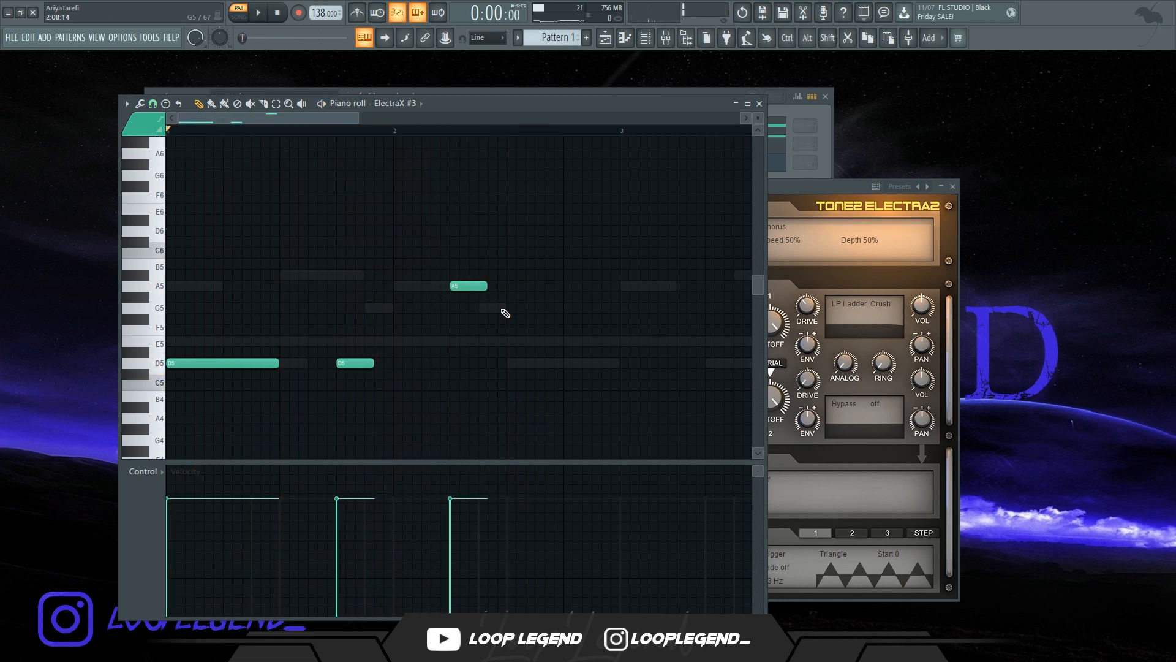
click(540, 287)
click(579, 308)
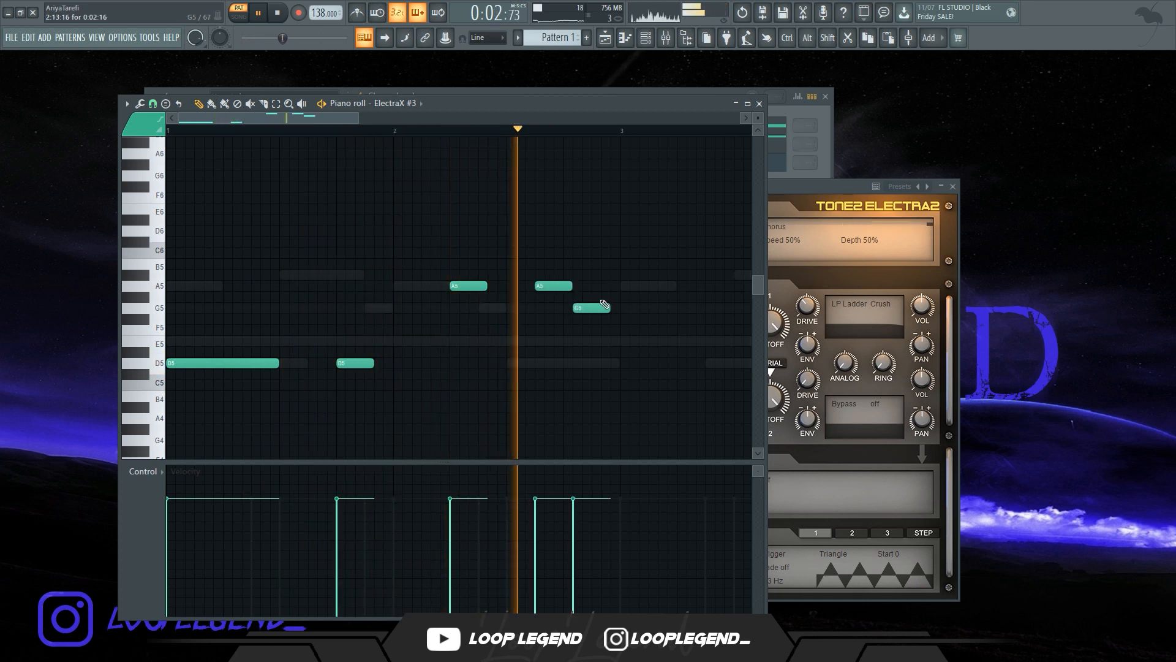
click(607, 275)
Zoom in, change the grid snap setting, and shorten the A#5 note to a short hit
key(space)
scroll(547, 312, up, 3)
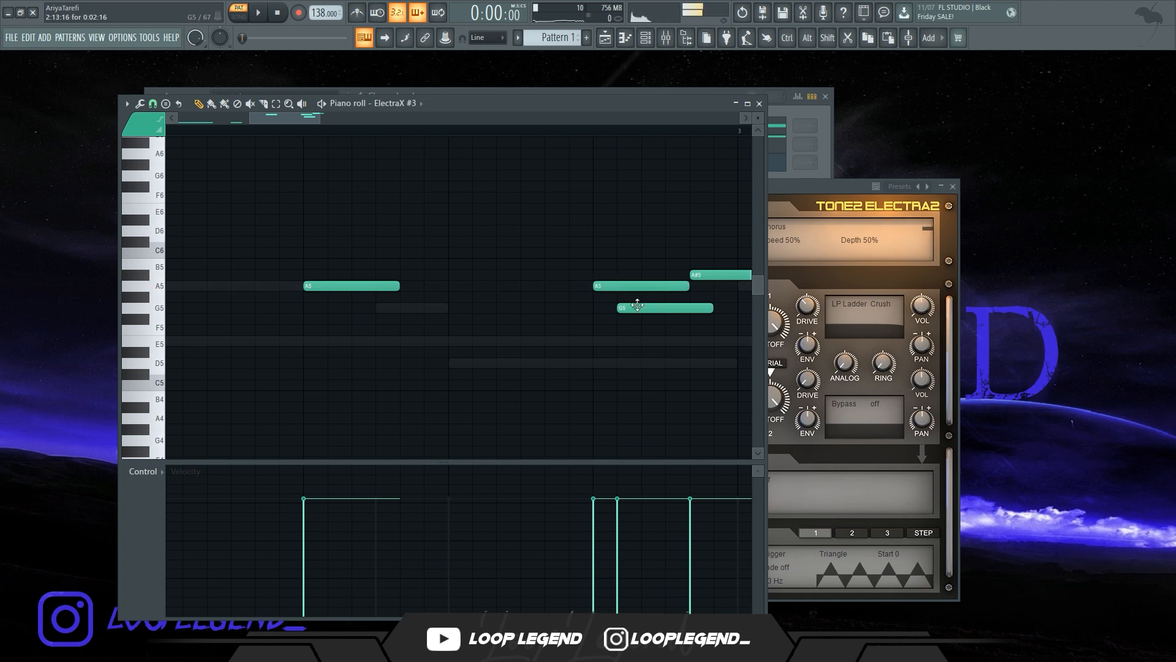
click(153, 104)
click(180, 223)
drag(664, 342, 759, 191)
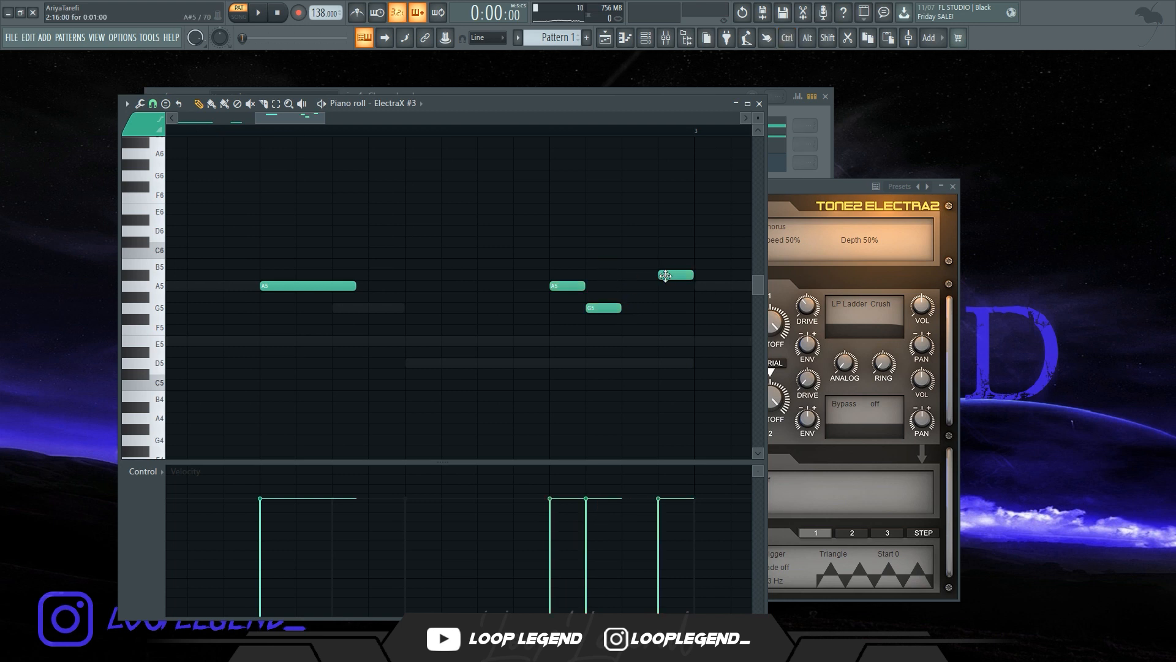
drag(666, 276, 629, 276)
key(space)
scroll(579, 283, down, 3)
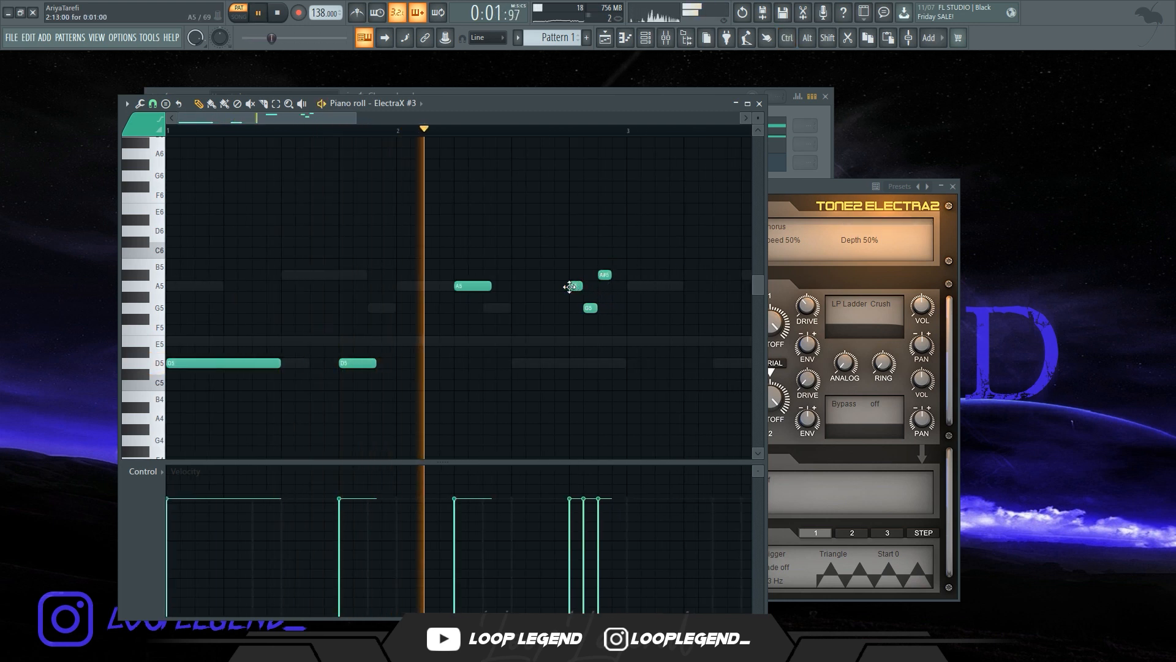
Move a short A5 note down to G5 and lengthen the second D5 note
key(space)
key(space)
mouse_move(577, 290)
mouse_down()
mouse_move(548, 290)
mouse_move(575, 308)
mouse_up()
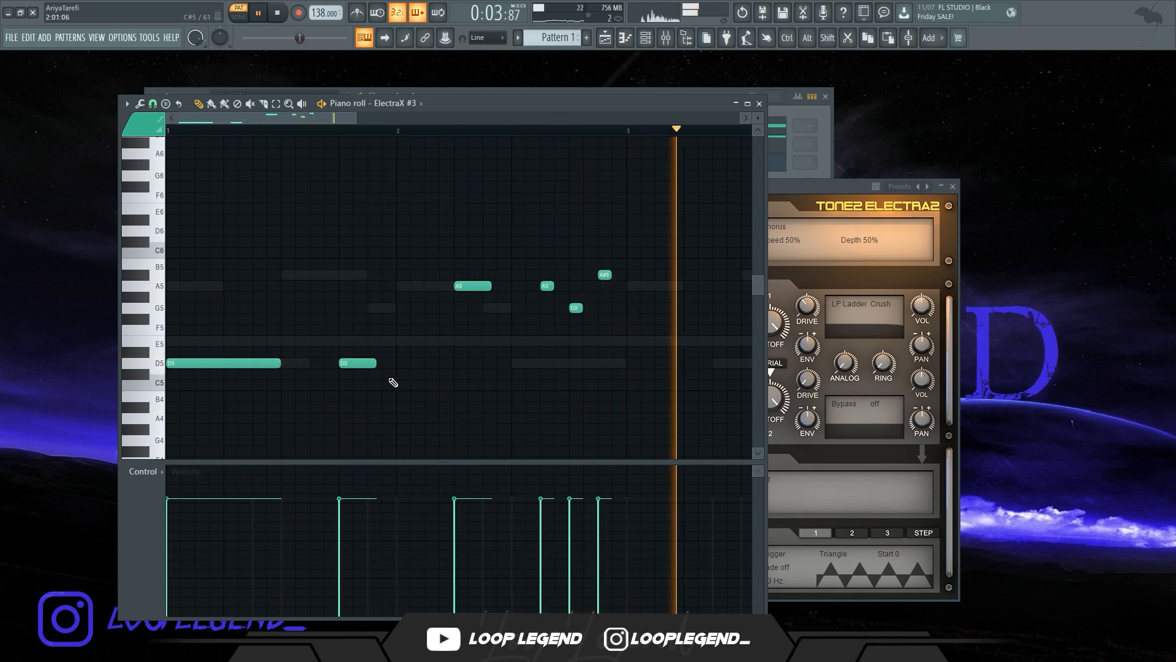
drag(375, 364, 392, 363)
key(space)
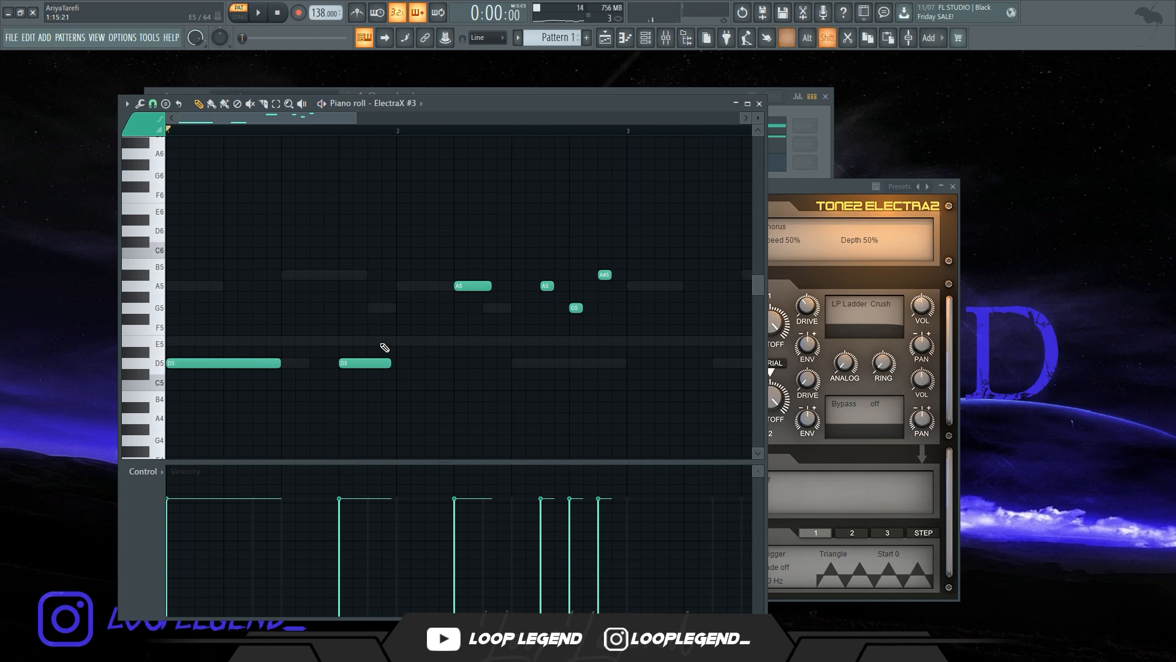
Select all notes, duplicate them into the following bars, and lengthen the duplicated D5 notes
key(ctrl+a)
key(ctrl+b)
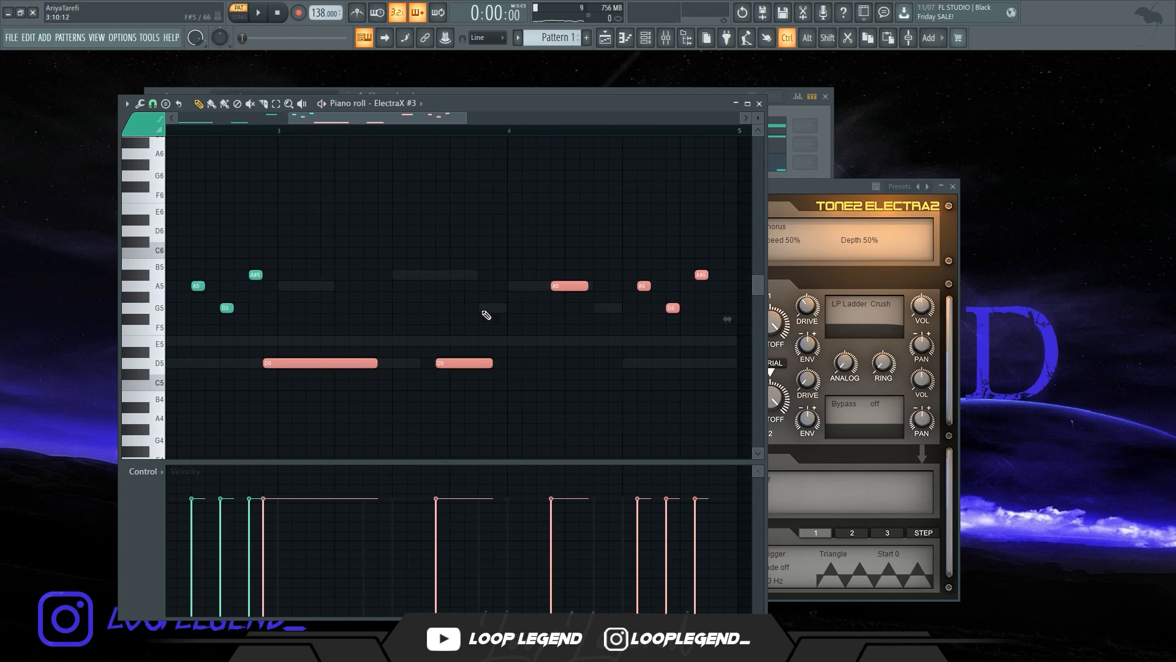
drag(323, 364, 339, 365)
Rearrange notes in the later bars and quantize the selection
scroll(288, 321, down, 3)
drag(284, 274, 234, 329)
scroll(247, 321, down, 3)
ctrl+click(269, 317)
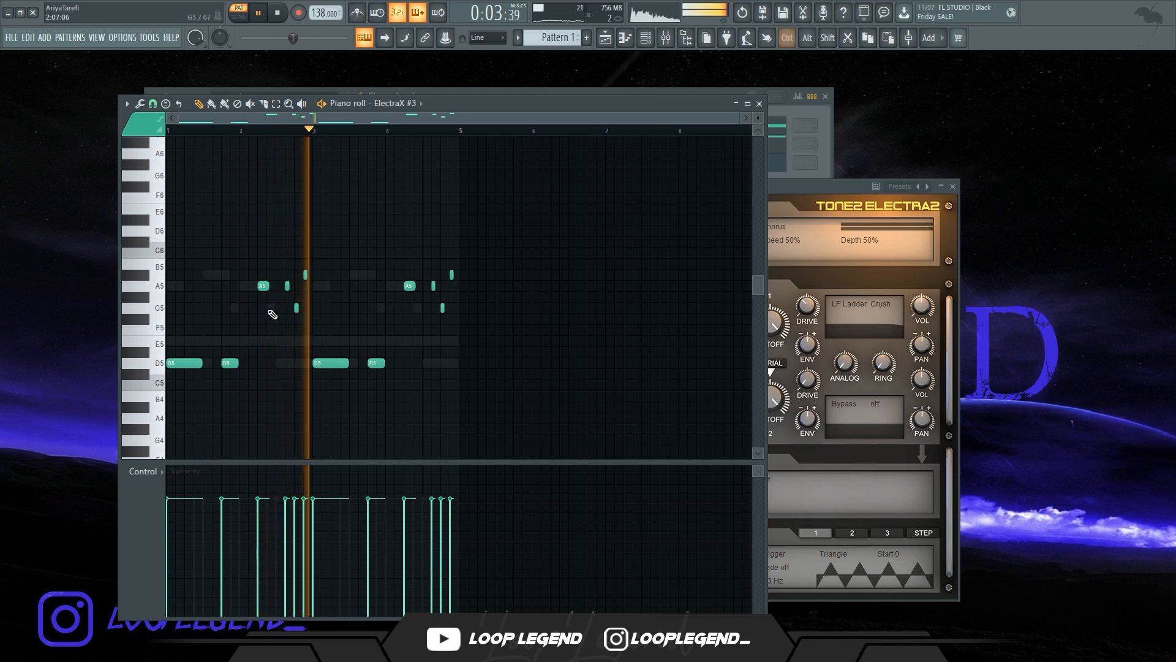
key(ctrl+l)
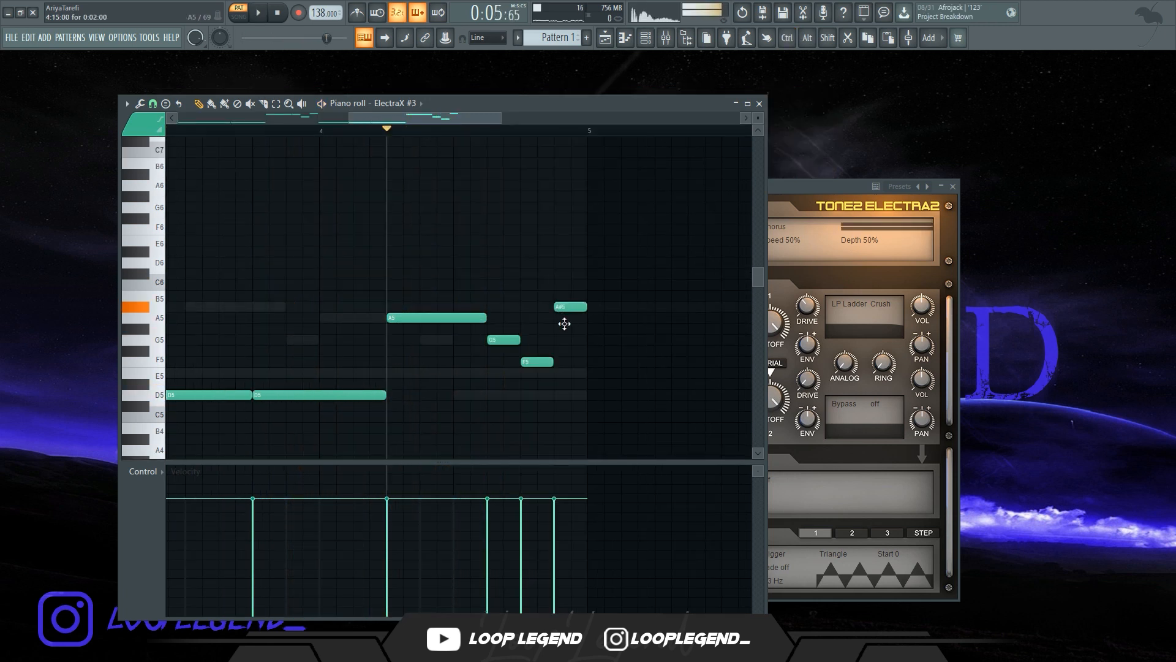
Rework the descending A5, G5, F5, E5 run at the phrase end into repeated short G5 notes
key(space)
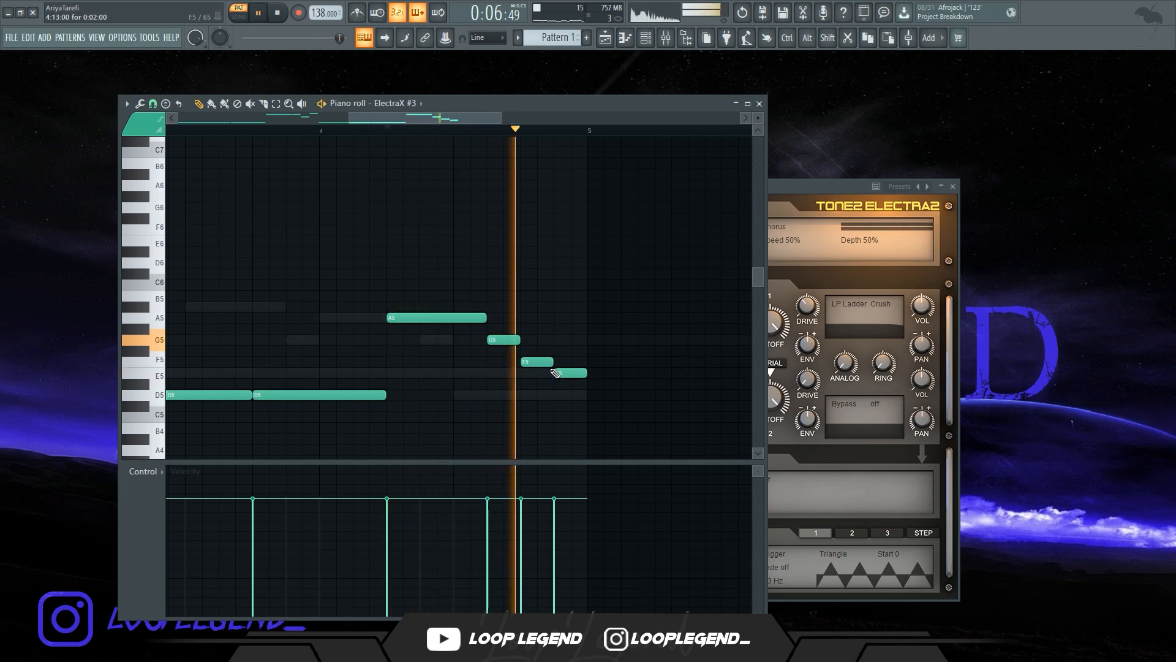
scroll(557, 367, down, 1)
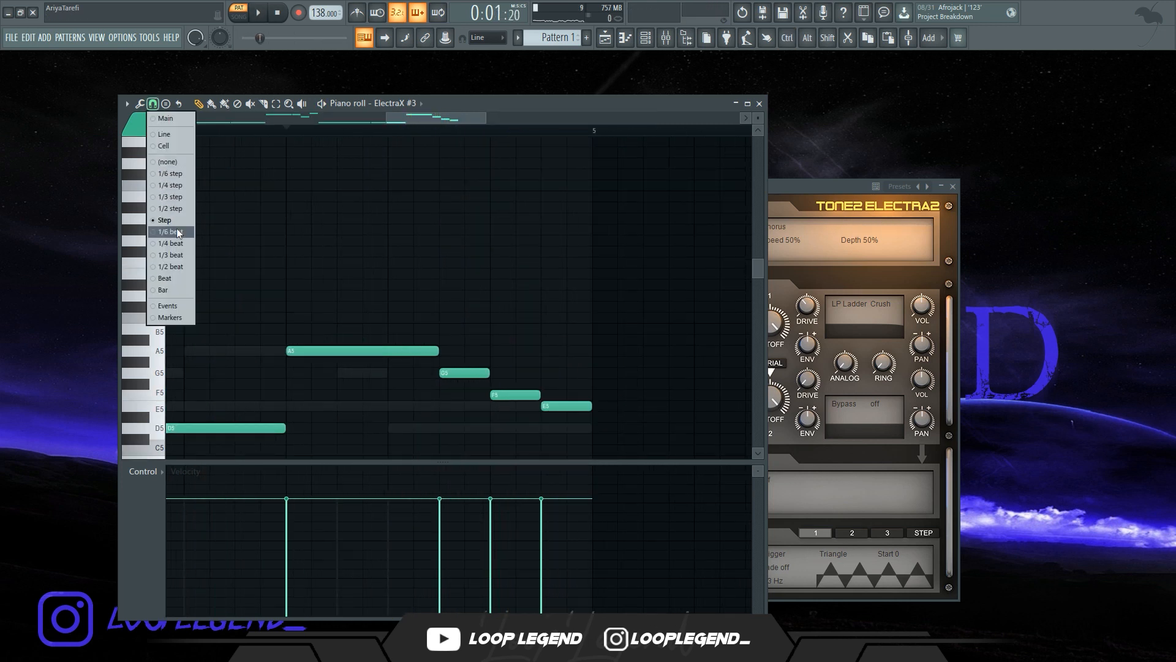
click(171, 232)
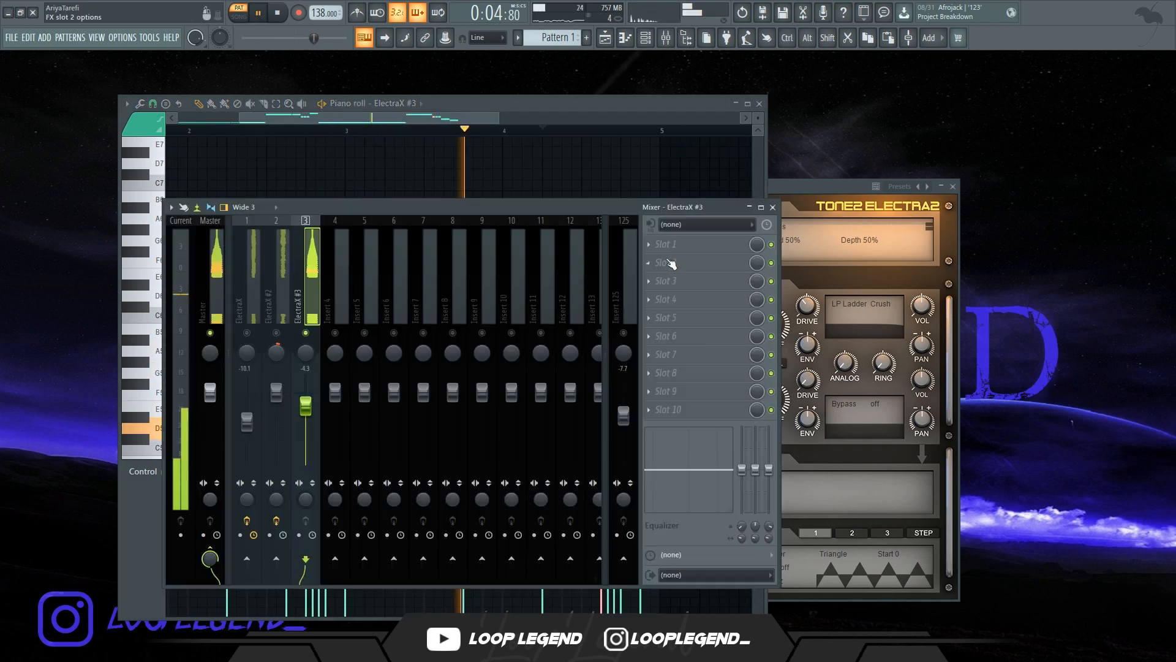
Insert Fruity Parametric EQ 2 on ElectraX #3's mixer track and pull its high cut down
click(668, 244)
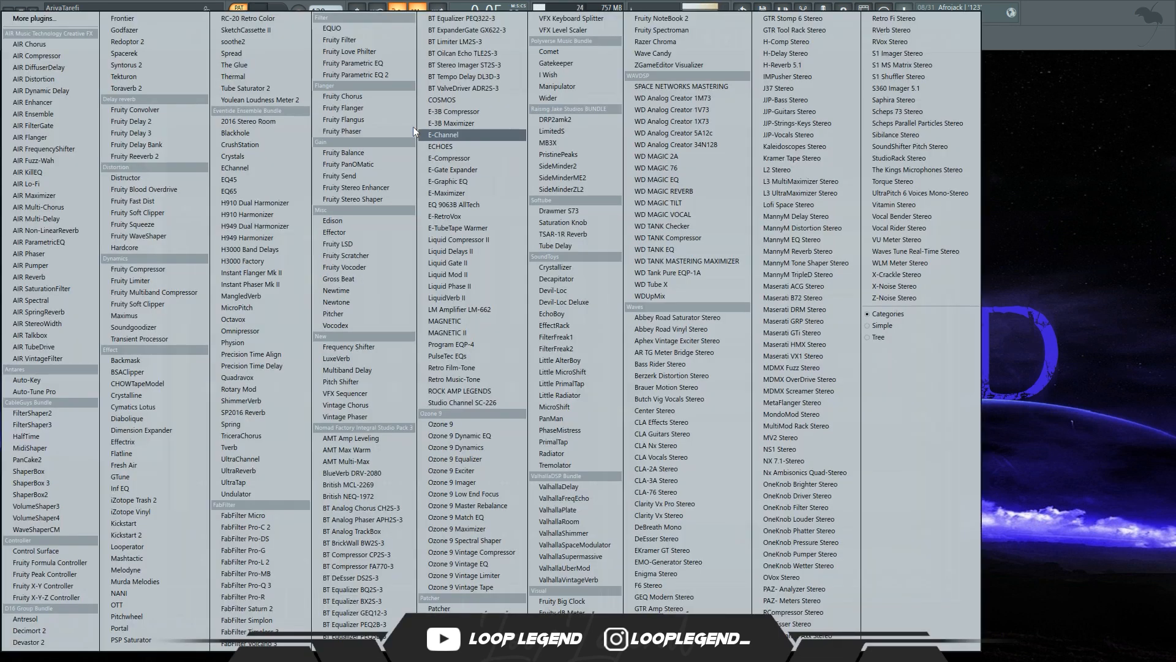
click(366, 77)
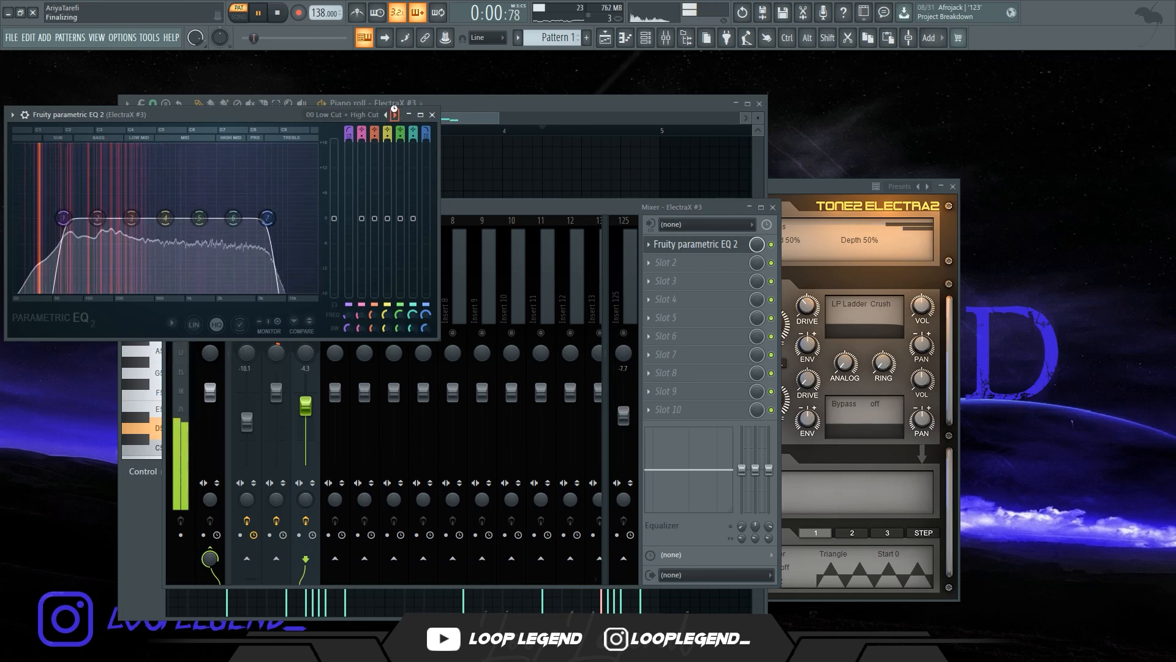
drag(267, 218, 195, 219)
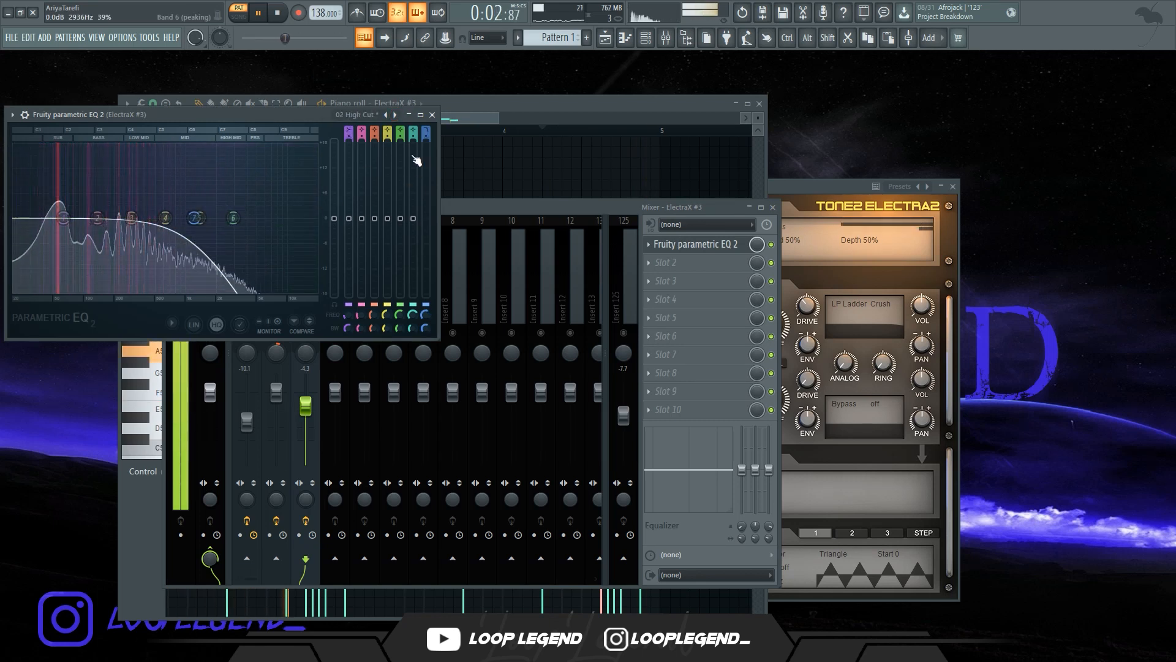
drag(425, 139, 425, 136)
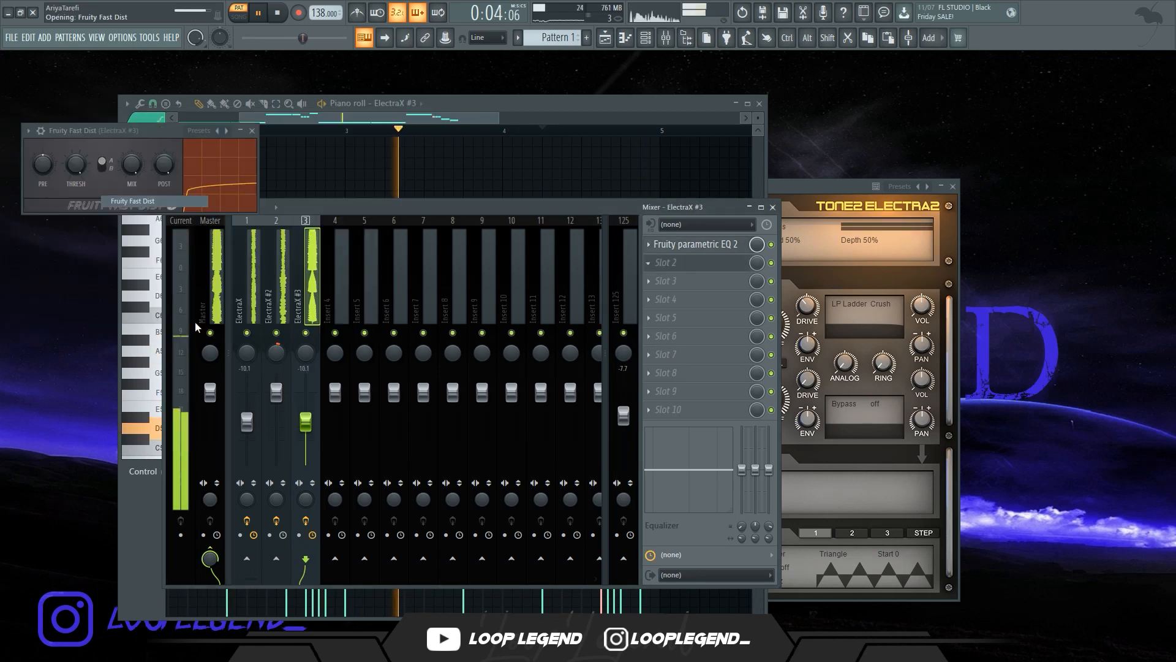
Lower Fruity Fast Dist's threshold on ElectraX #3 and rebalance that mixer track's fader level
drag(76, 164, 42, 128)
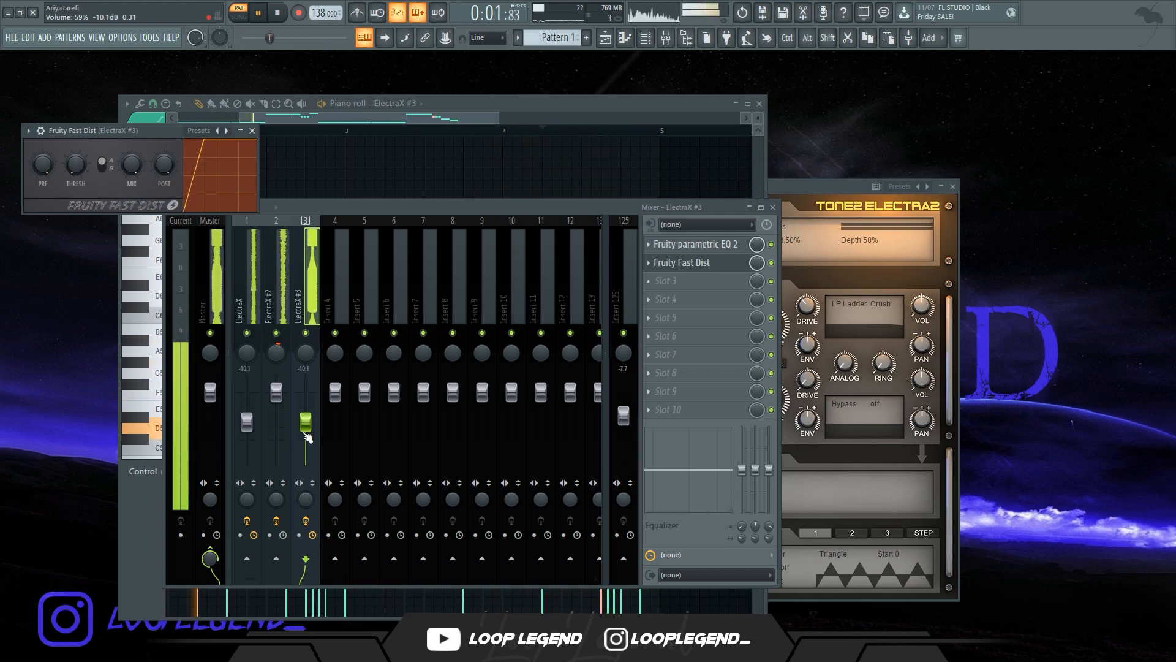
drag(308, 437, 307, 437)
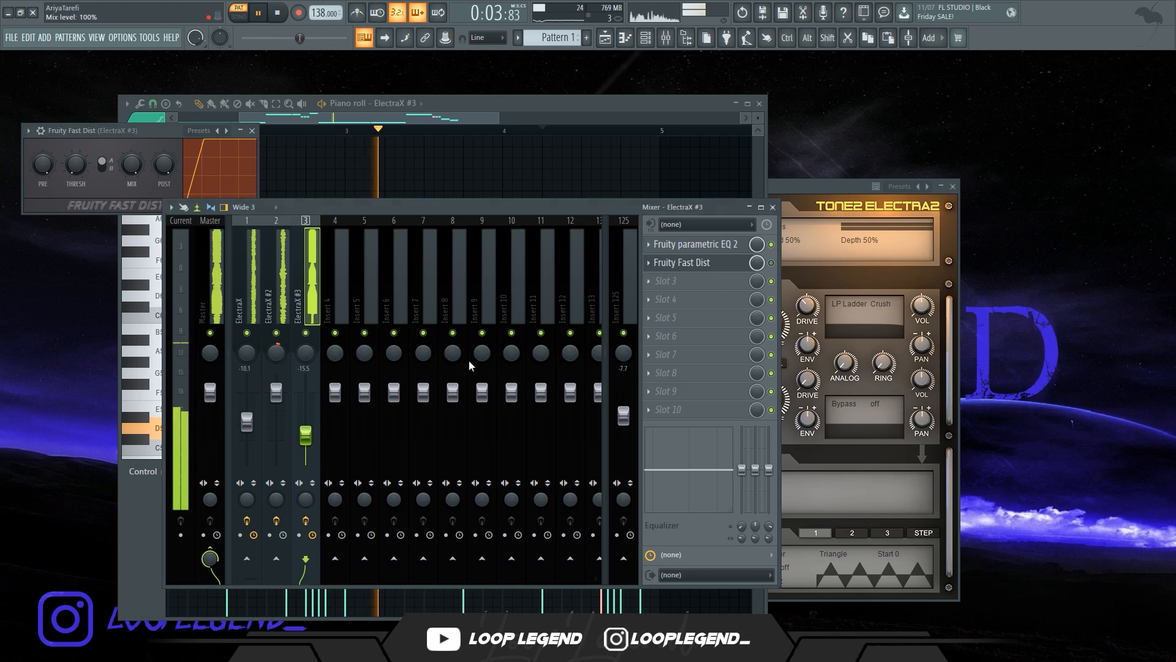
scroll(305, 436, up, 8)
scroll(305, 437, down, 3)
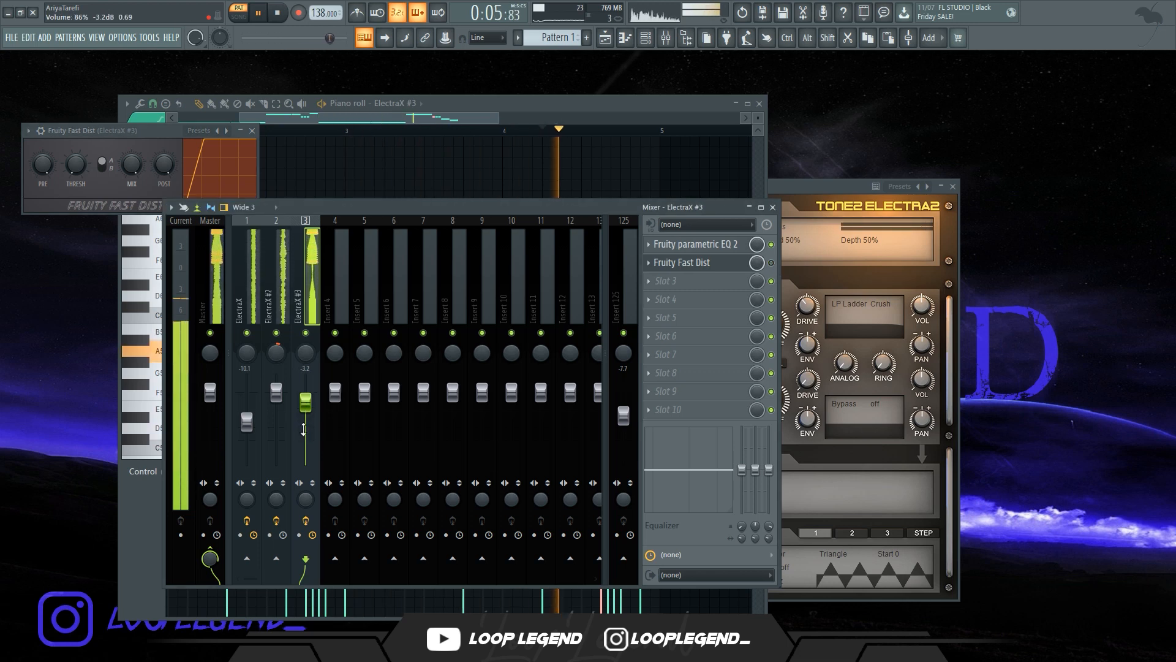
Switch the Crystals reverb delay on ElectraX #4's mixer track to tempo sync
click(649, 263)
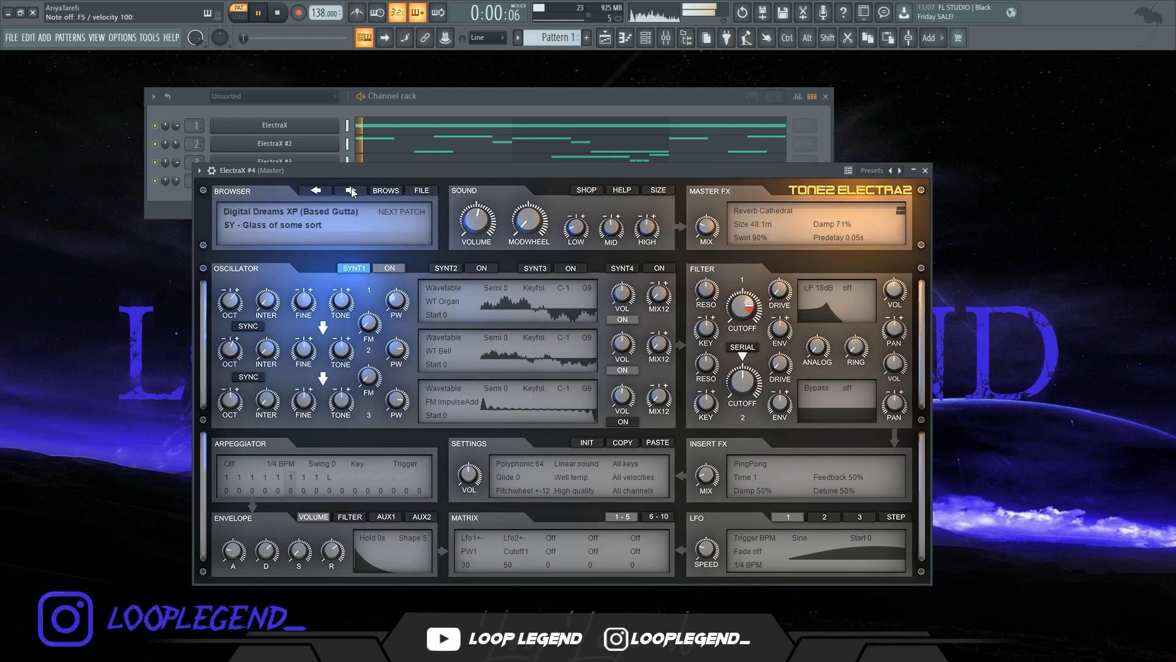
click(351, 190)
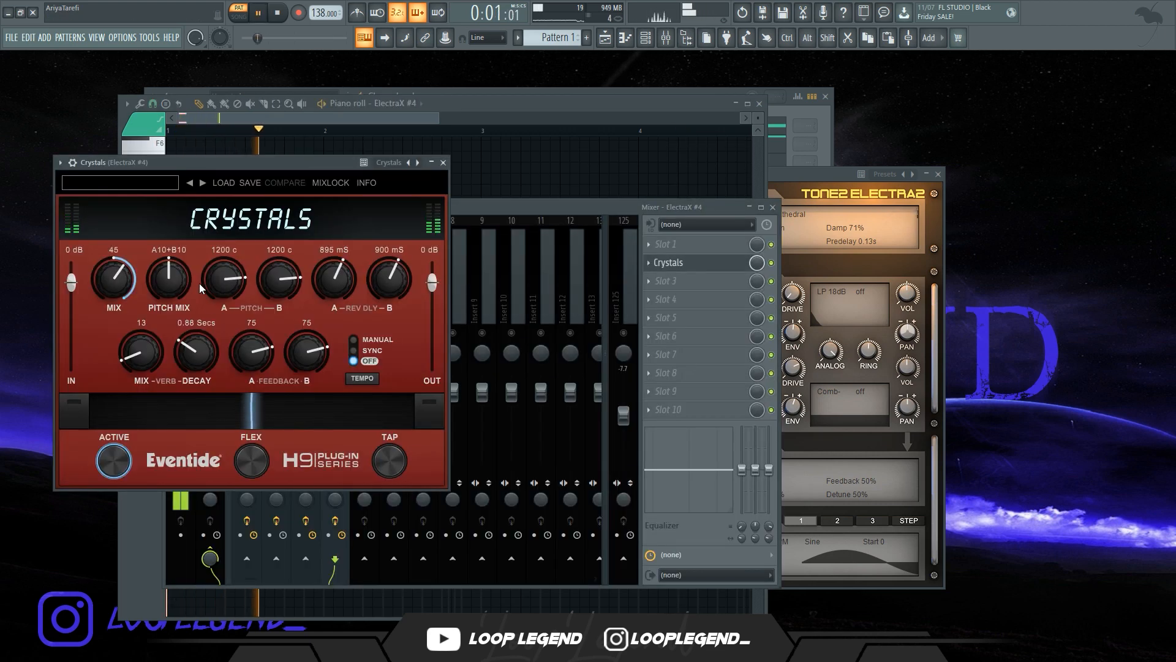
click(359, 348)
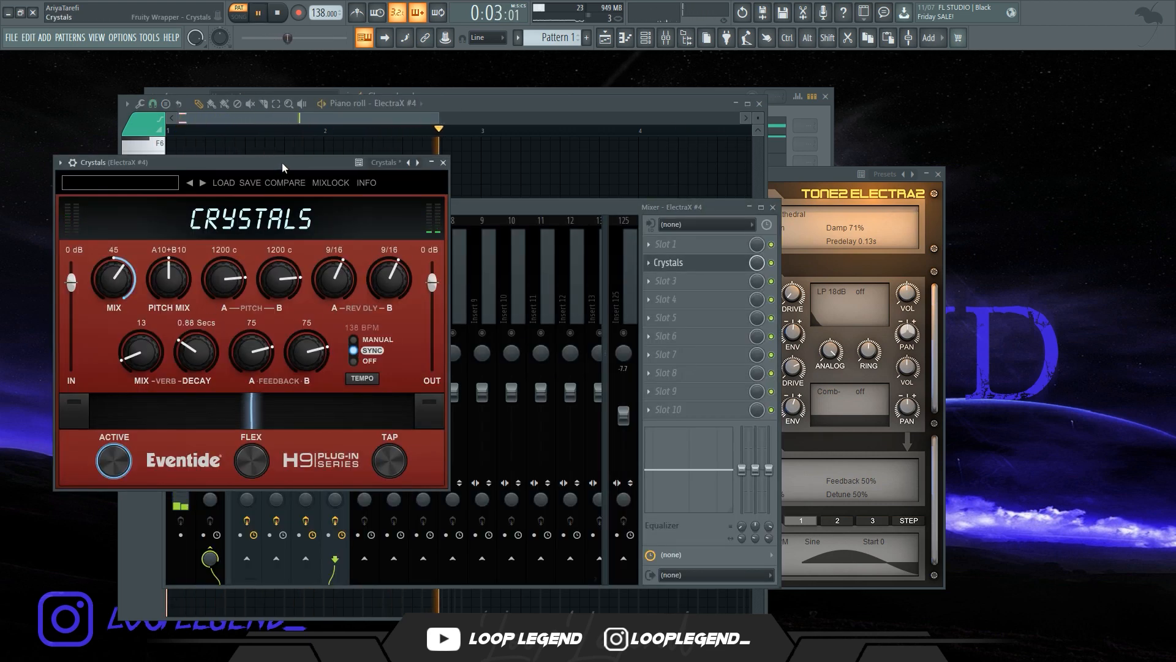
drag(281, 163, 413, 163)
Insert Fruity Delay 3 with its Ping pong preset and HalfTime into ElectraX #4's effect slots
click(685, 243)
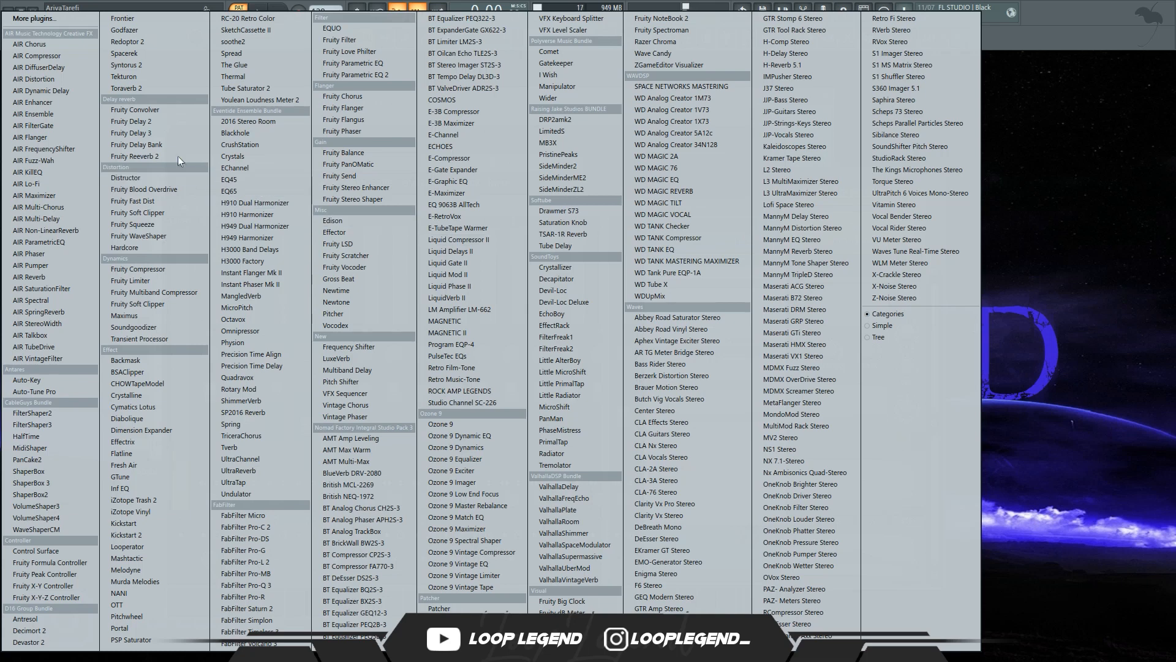
click(170, 132)
click(438, 148)
click(464, 217)
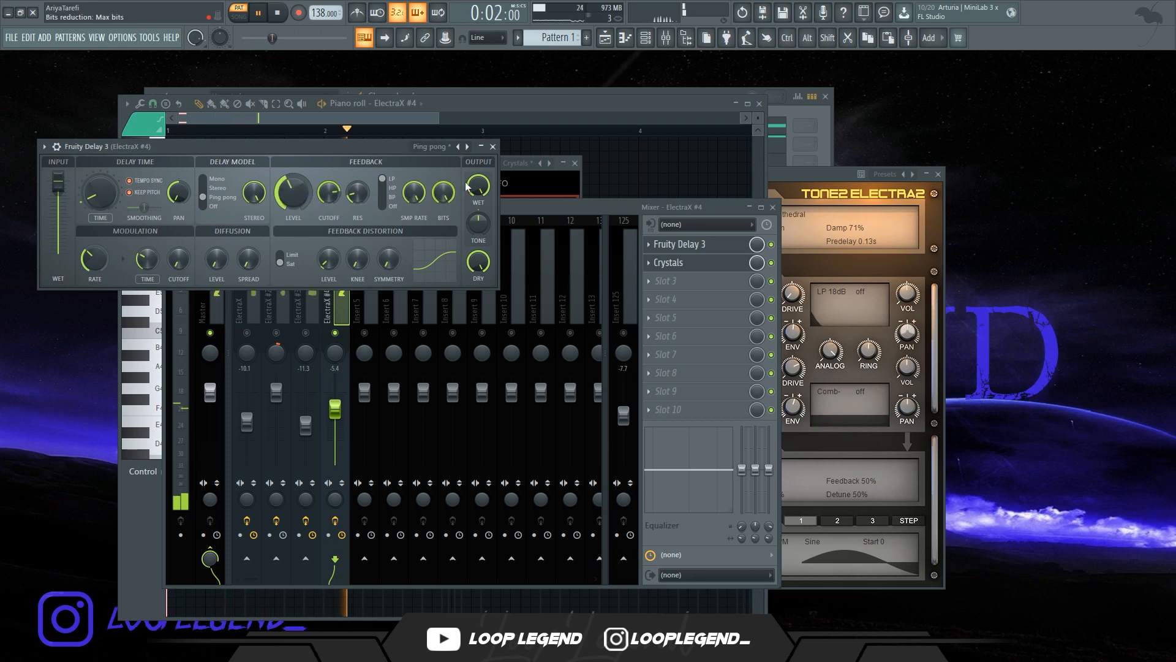
click(696, 287)
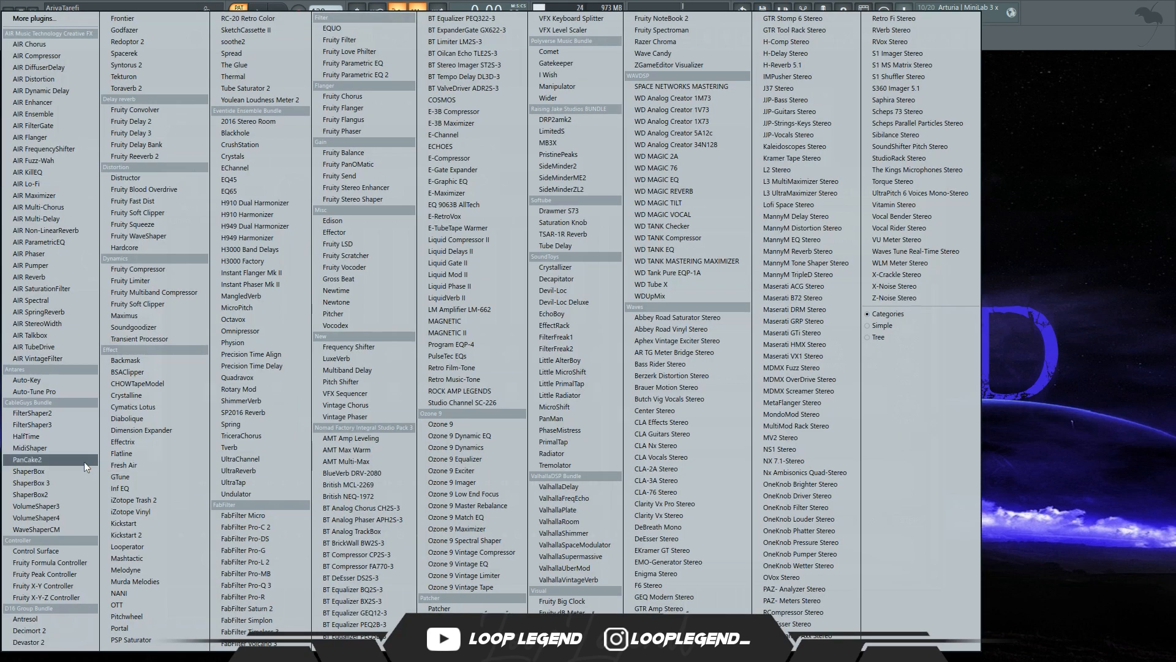
click(46, 436)
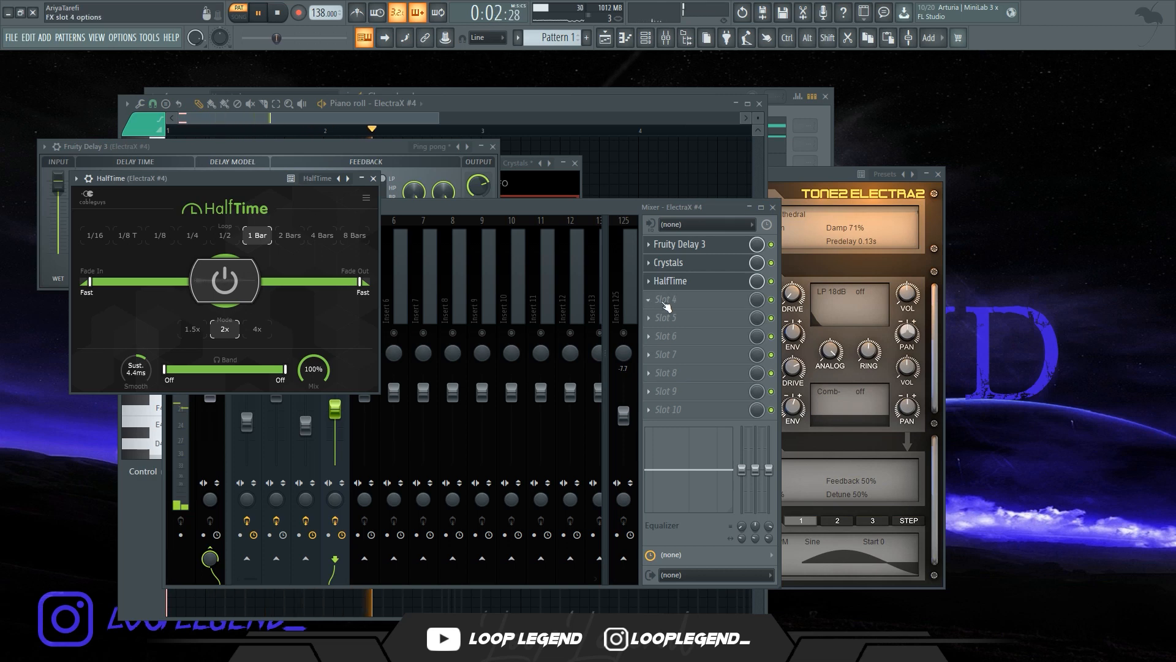
Create an automation clip for the Pattern 1 audio clip's channel pitch
right_click(557, 37)
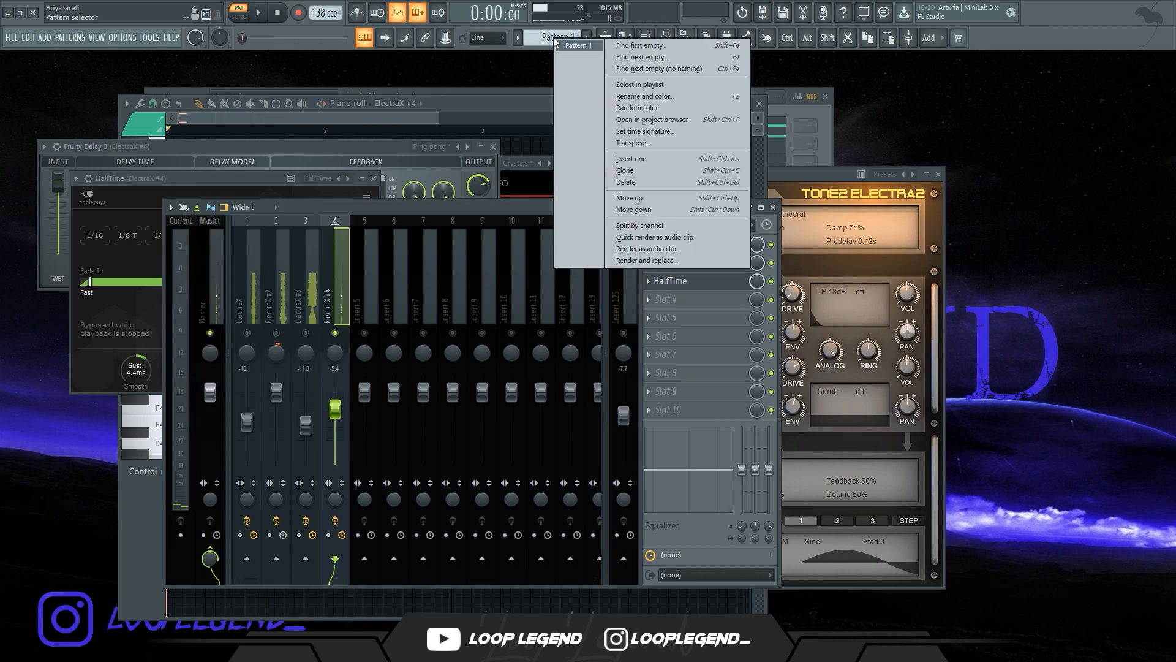
key(q)
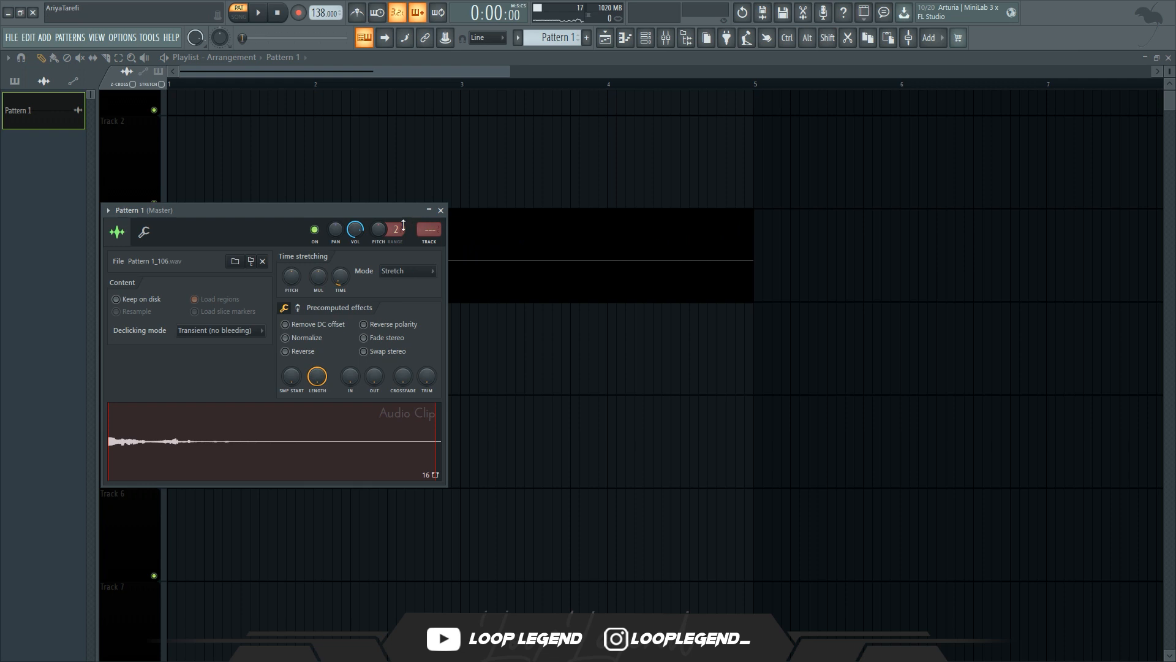
right_click(382, 233)
click(430, 392)
right_click(379, 229)
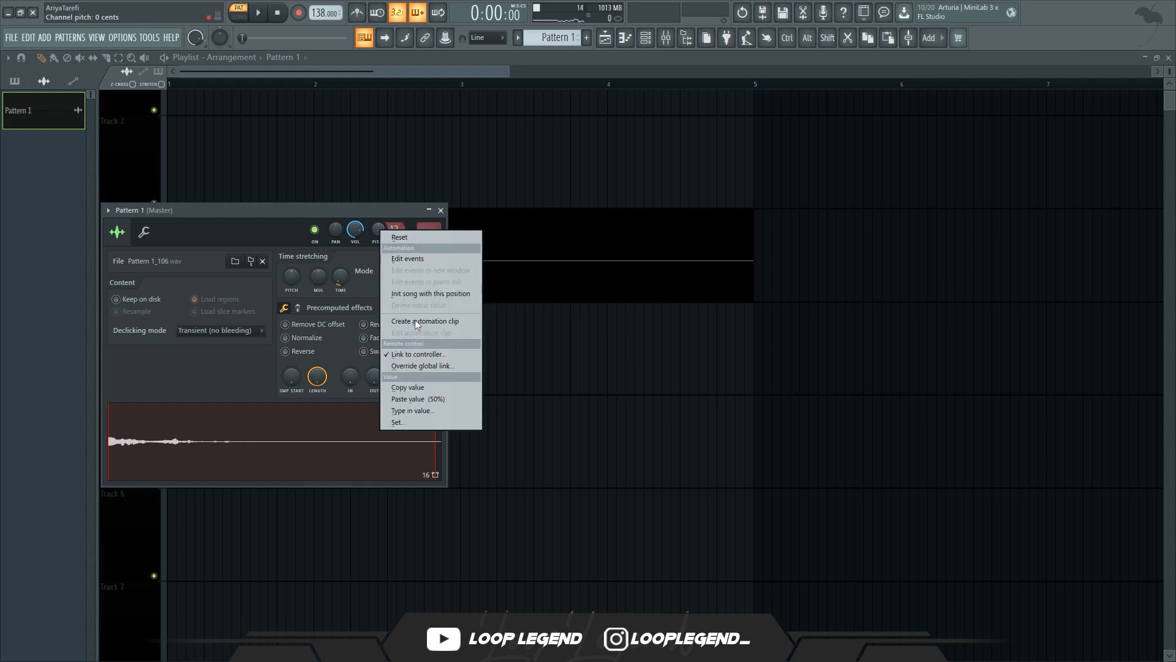
click(416, 324)
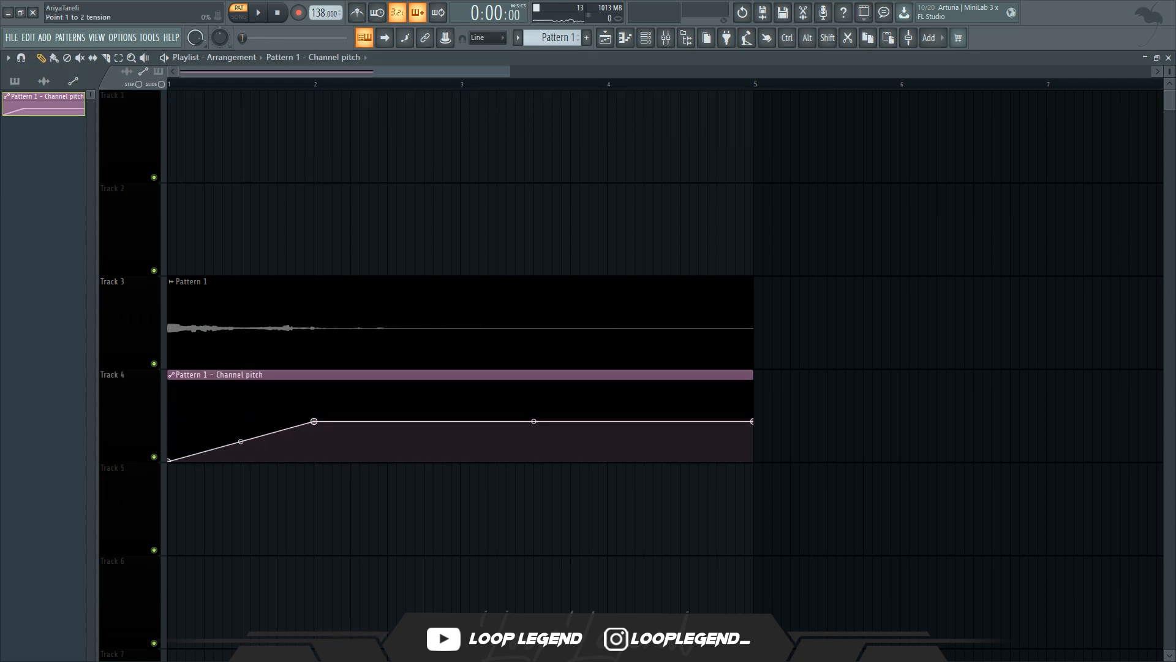
Set the Pattern 1 audio clip's declicking mode to Generic (bleeding)
key(space)
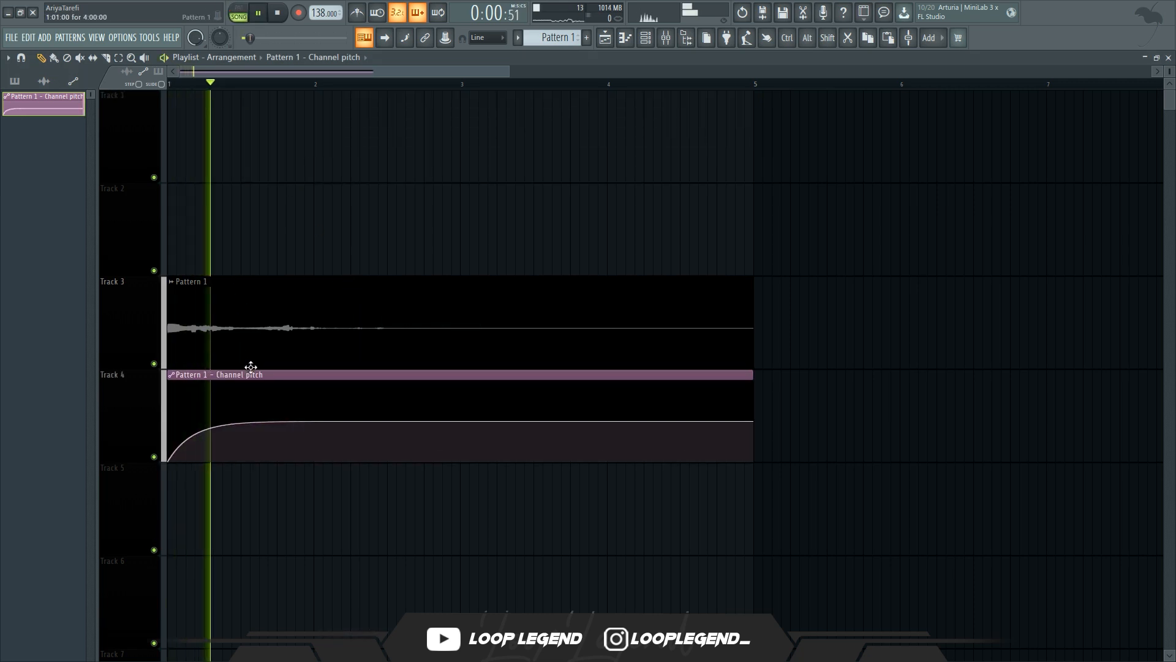
middle_click(257, 376)
click(256, 376)
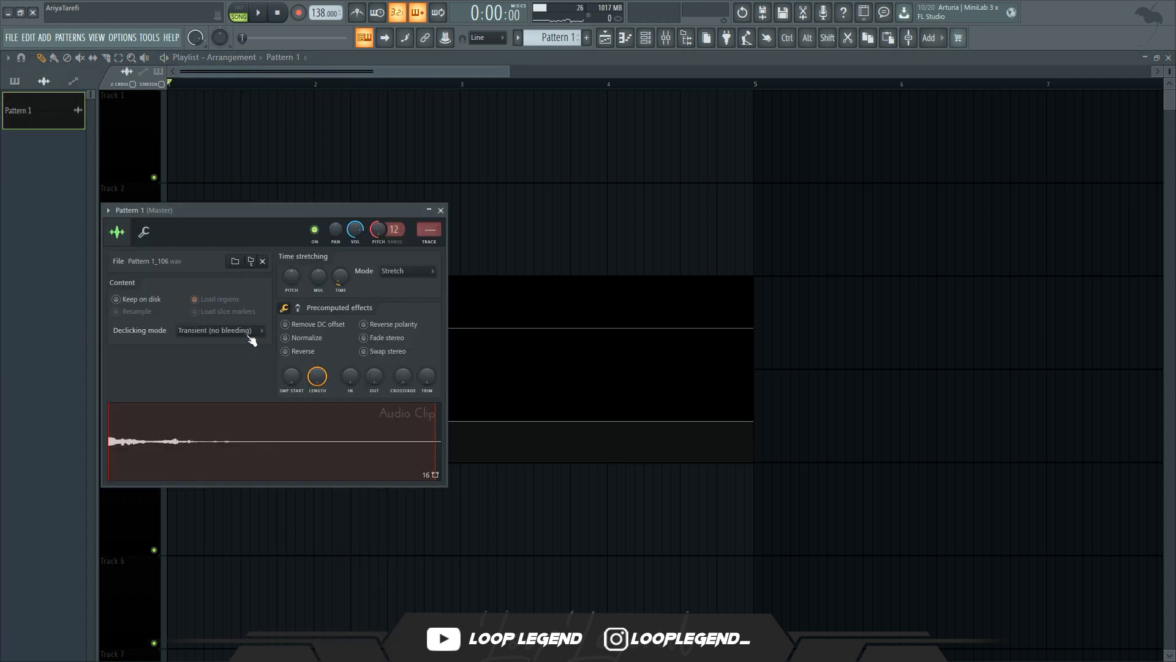
click(220, 330)
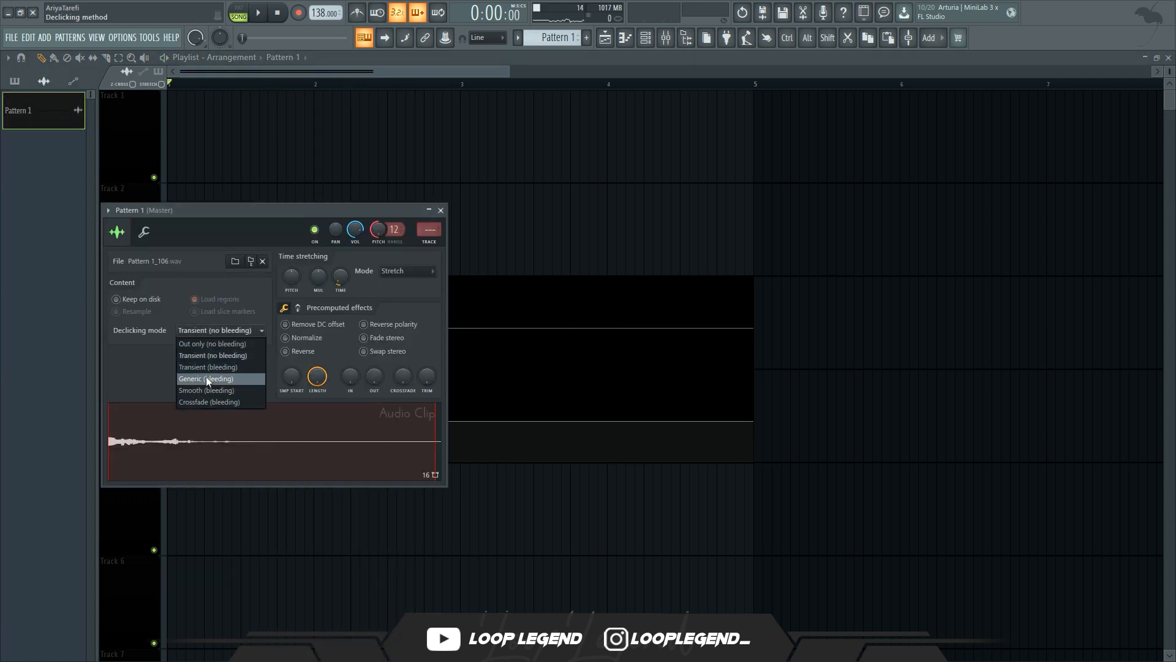
scroll(65, 397, up, 5)
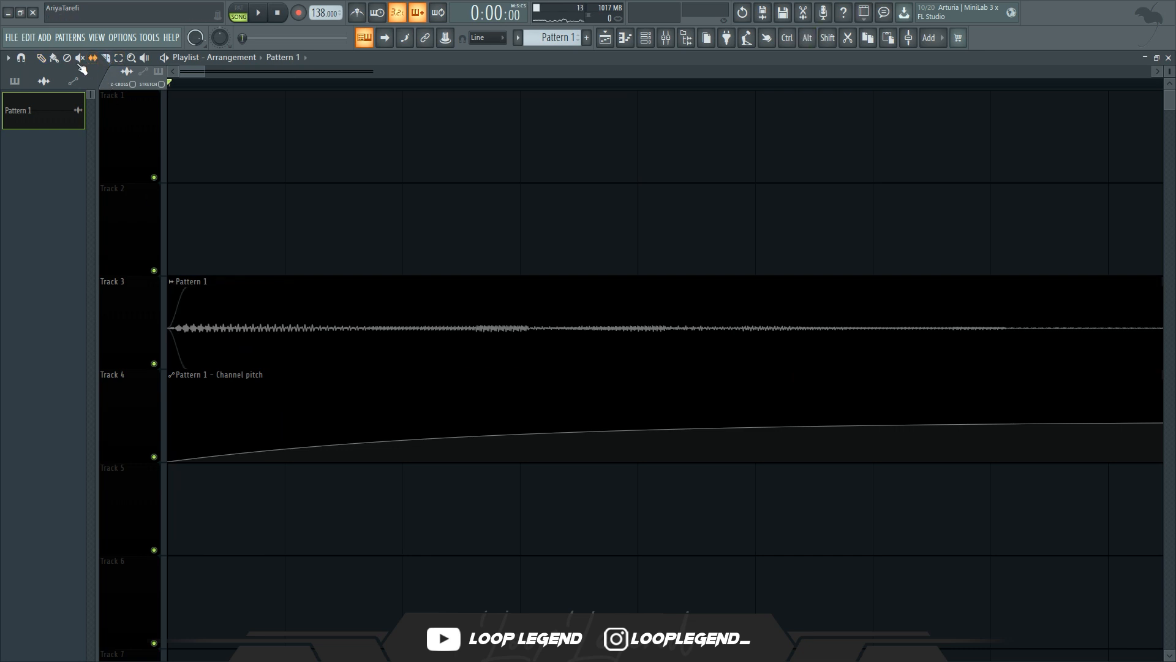
Create a channel volume automation clip for Pattern 1 and raise its curve into a fade-in
key(space)
scroll(368, 300, down, 6)
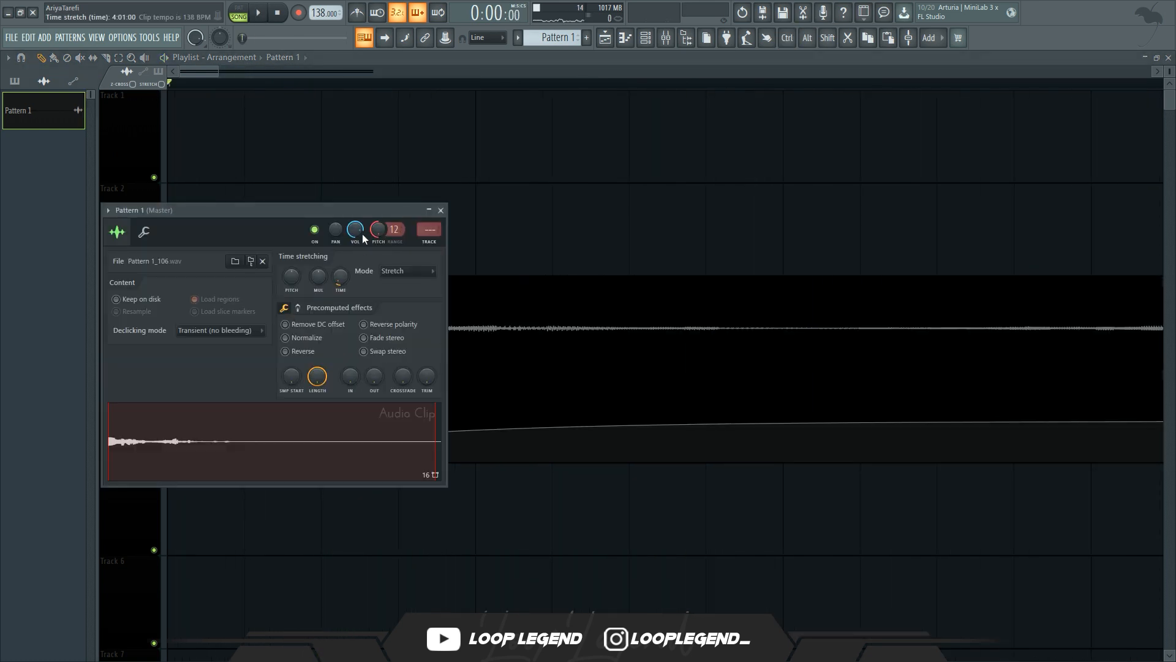
right_click(355, 229)
click(392, 287)
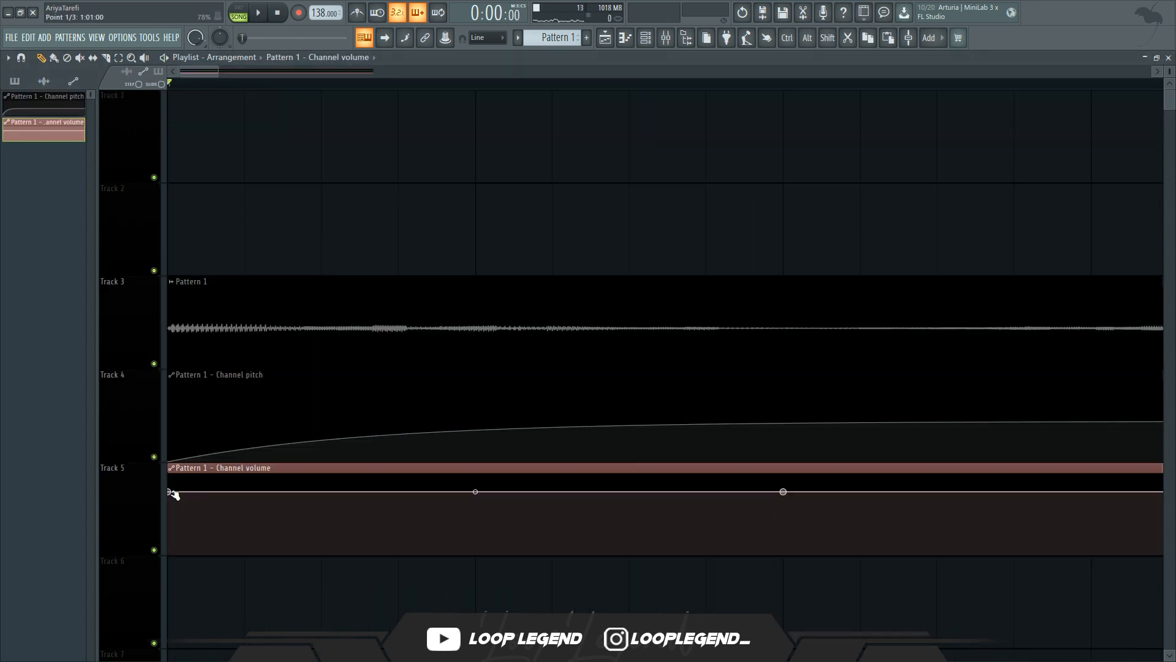
drag(473, 494, 475, 489)
key(space)
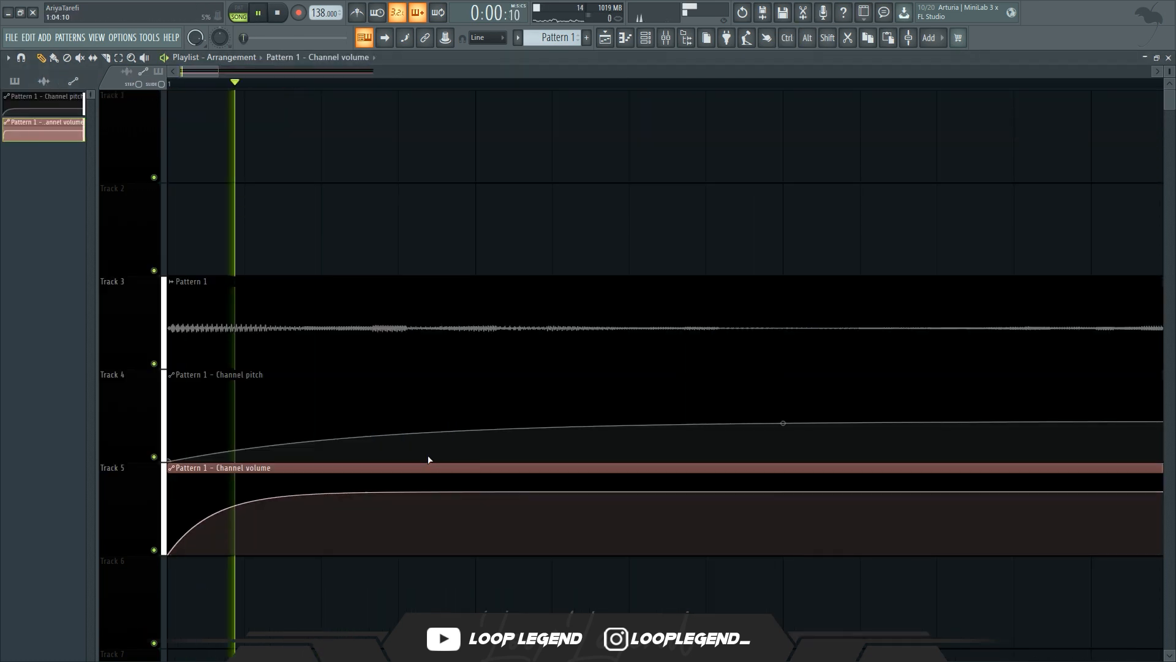
Duplicate the eight-bar arrangement and delete a selected block of clips
scroll(413, 465, down, 5)
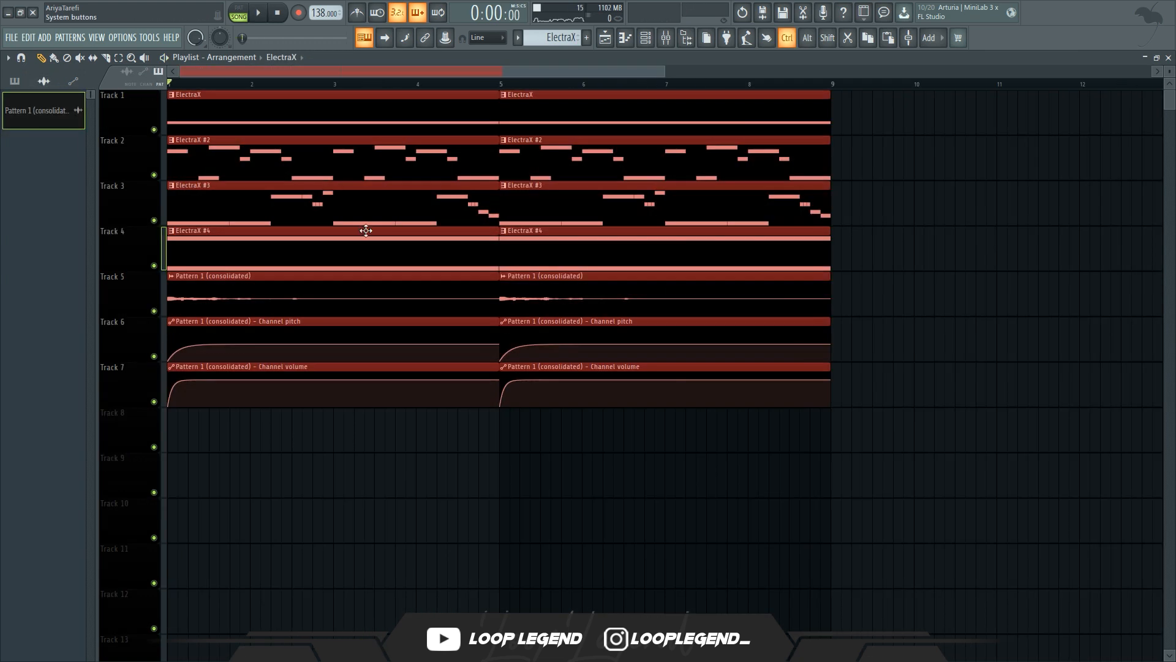
key(ctrl+b)
scroll(231, 413, down, 2)
drag(227, 450, 371, 301)
key(Delete)
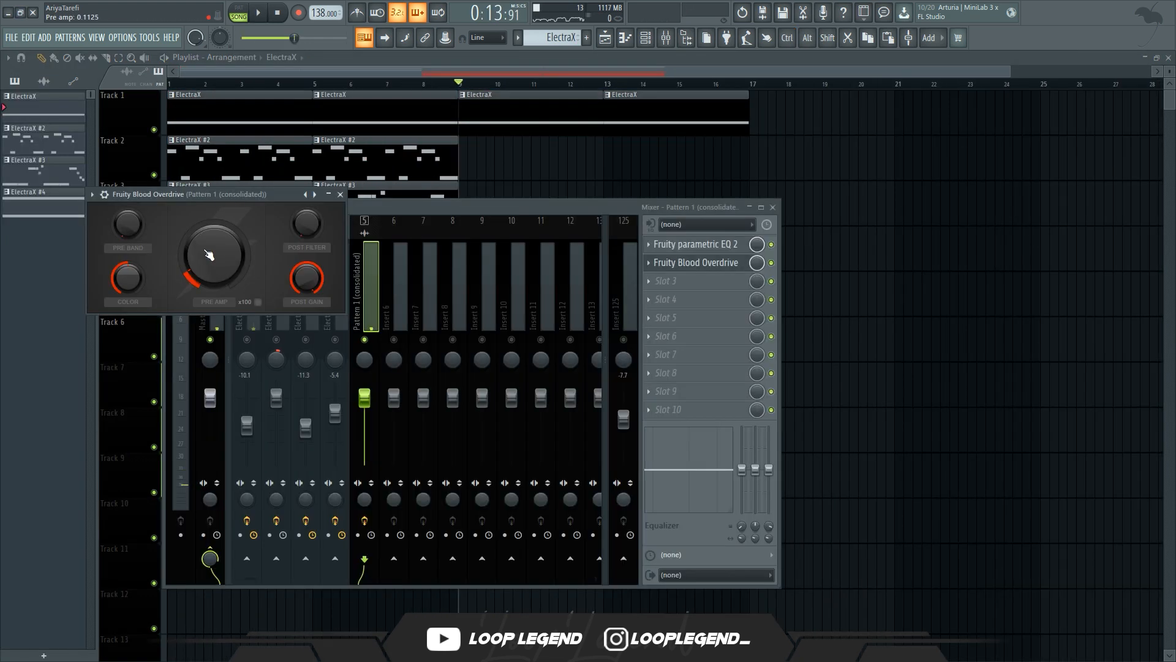
key(space)
drag(208, 254, 212, 255)
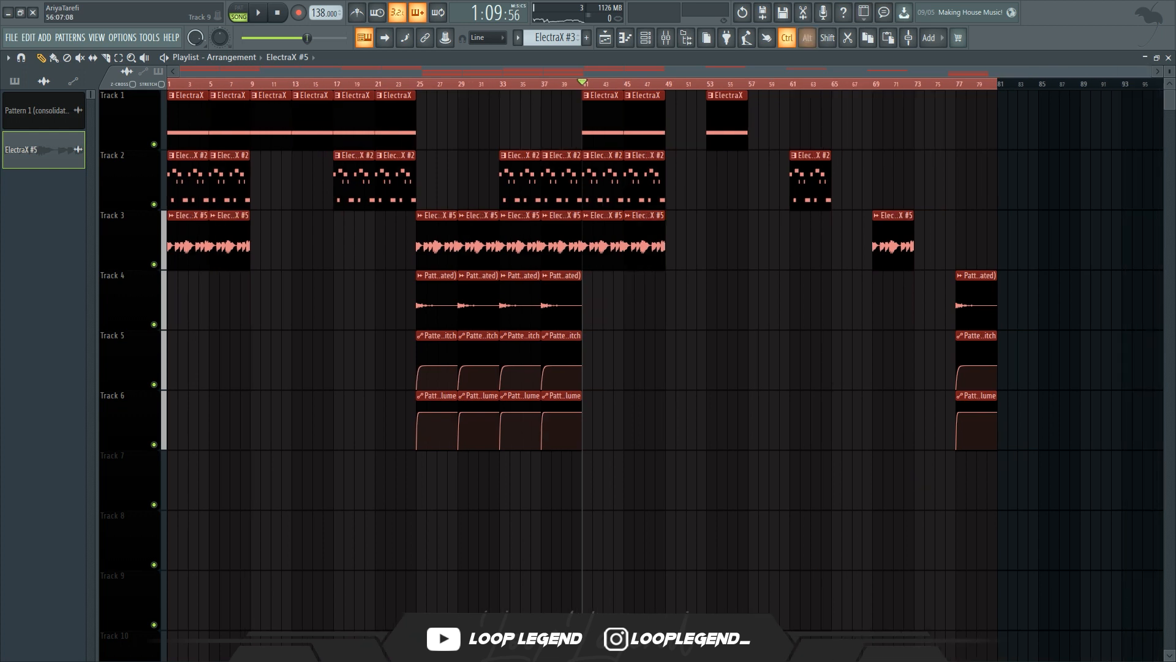
Reset the consolidated ElectraX clip's pitch and route its channel to a free mixer track
key(ctrl+r)
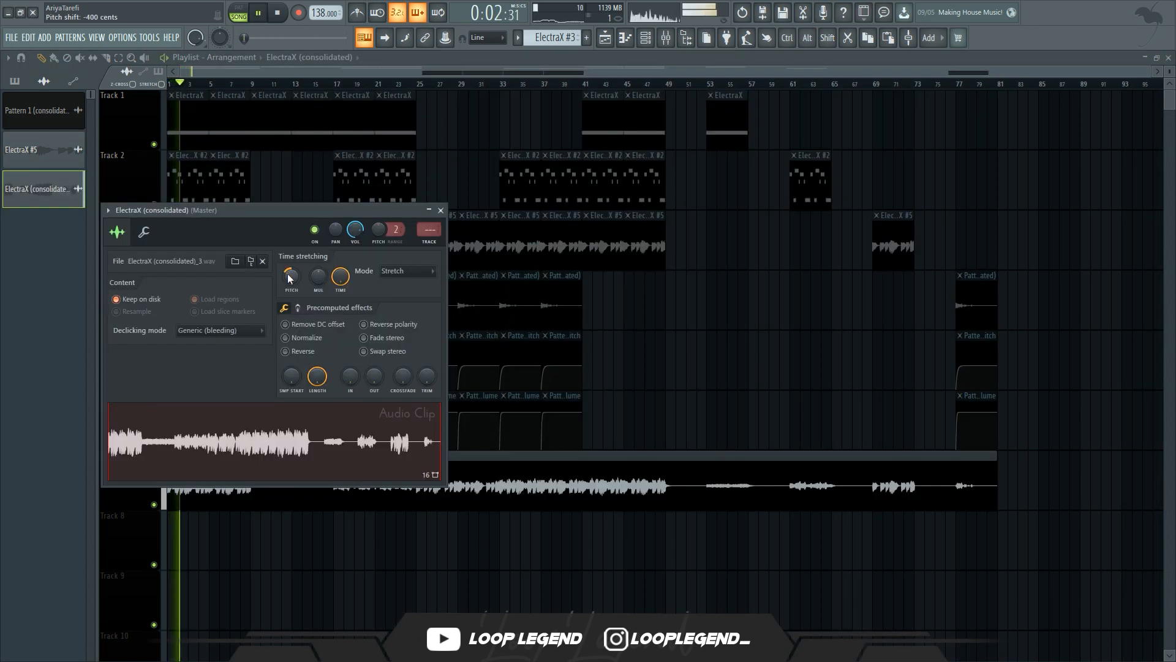
right_click(288, 275)
click(306, 283)
key(space)
key(ctrl+l)
key(space)
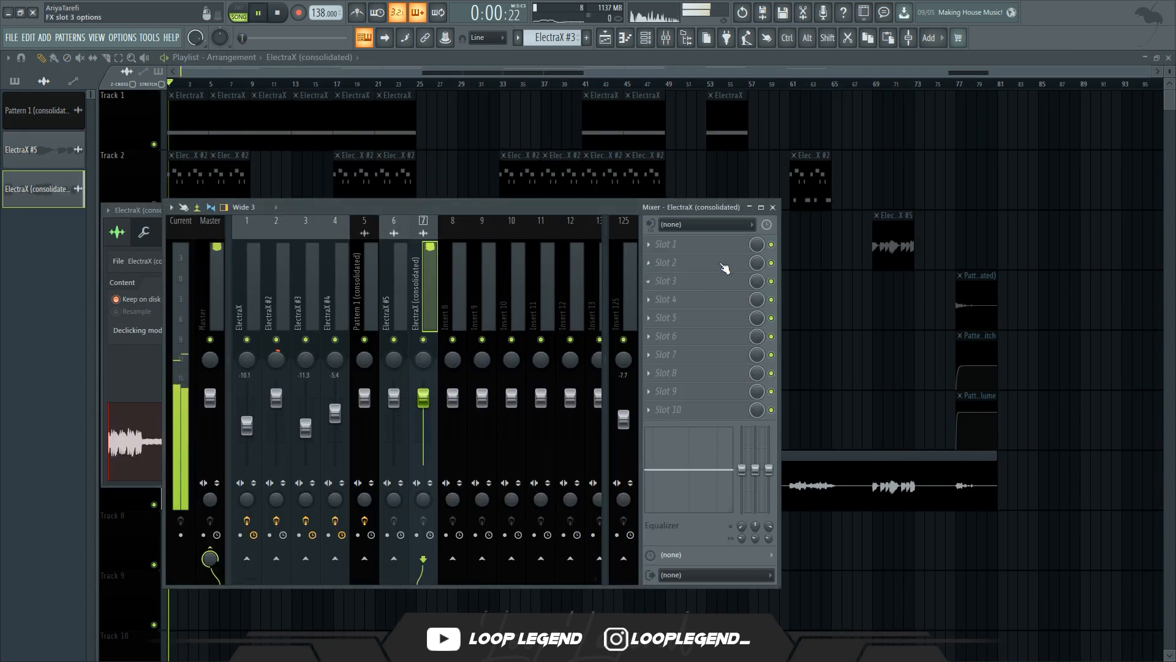
Insert Maximus on the ElectraX (consolidated) mixer track, load a preset, and lower the band levels
click(723, 267)
click(122, 315)
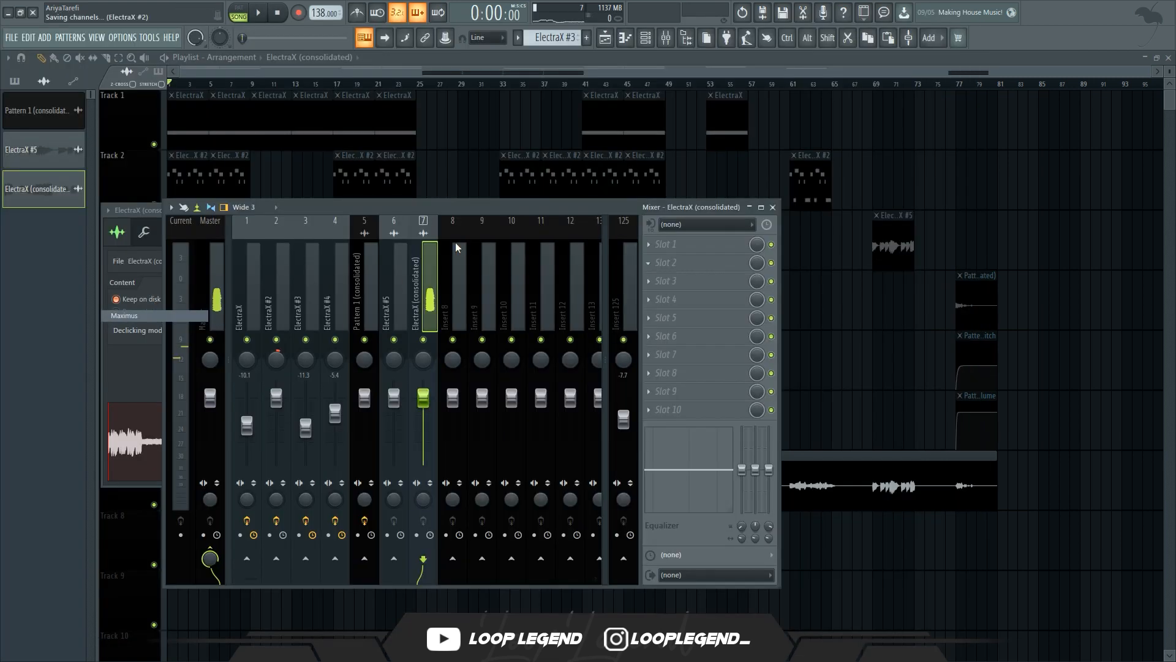
click(337, 131)
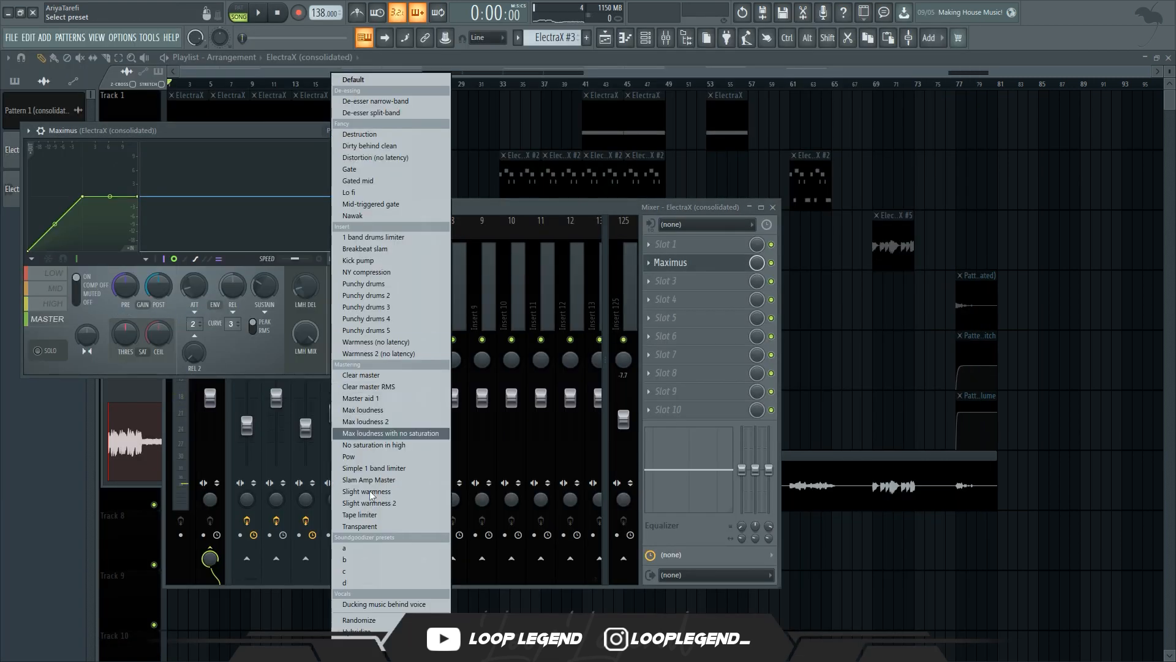
click(361, 580)
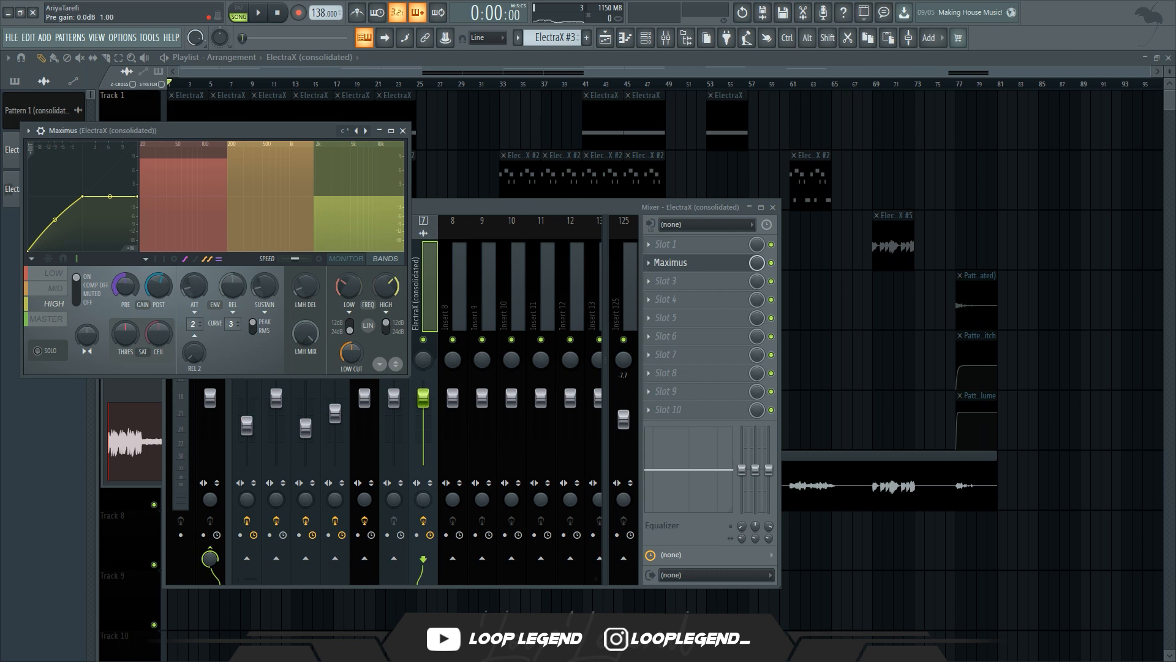
drag(276, 152, 276, 196)
drag(195, 158, 195, 200)
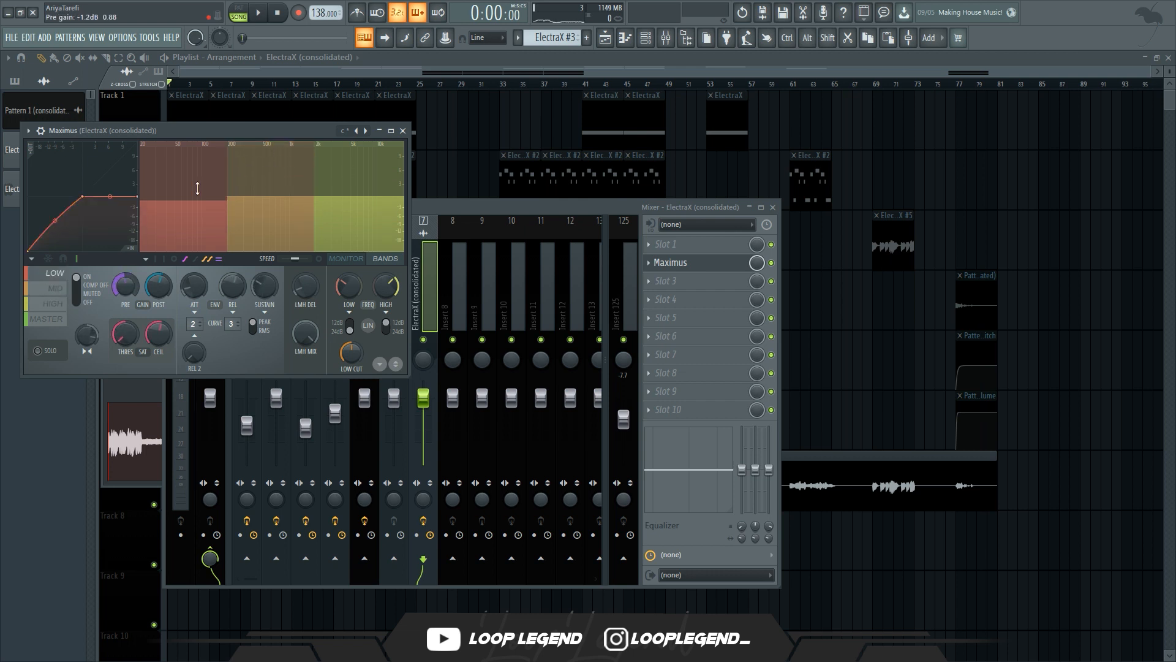
drag(245, 124, 456, 236)
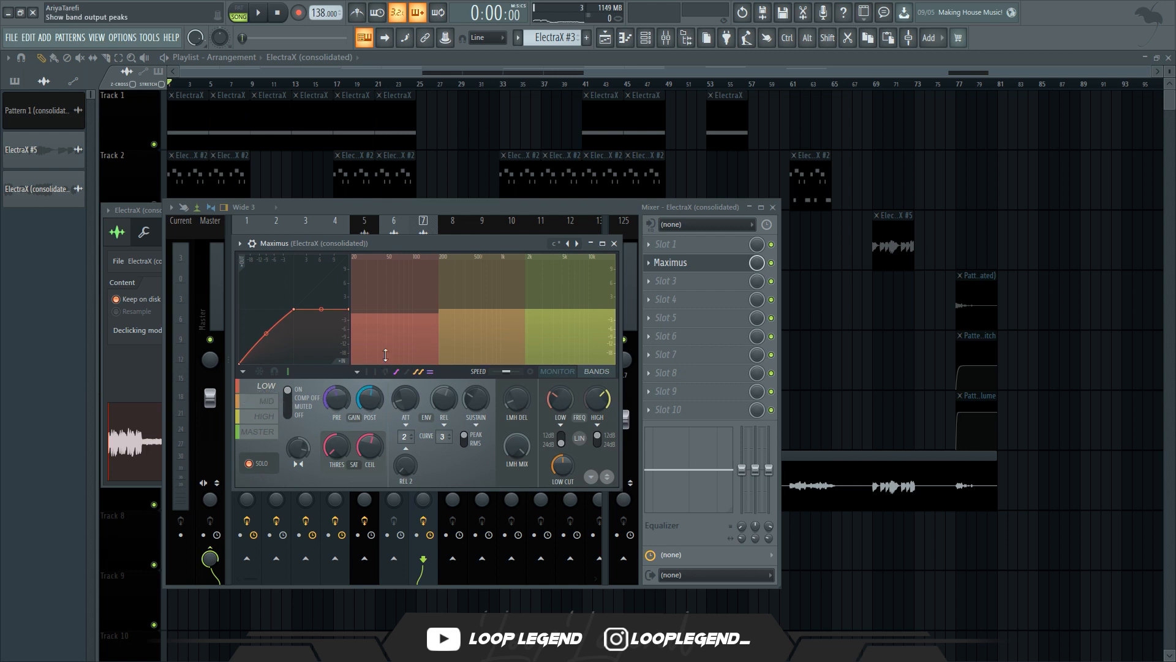
Raise the Maximus high band crossover frequency to about 2511 Hz while the track plays
key(space)
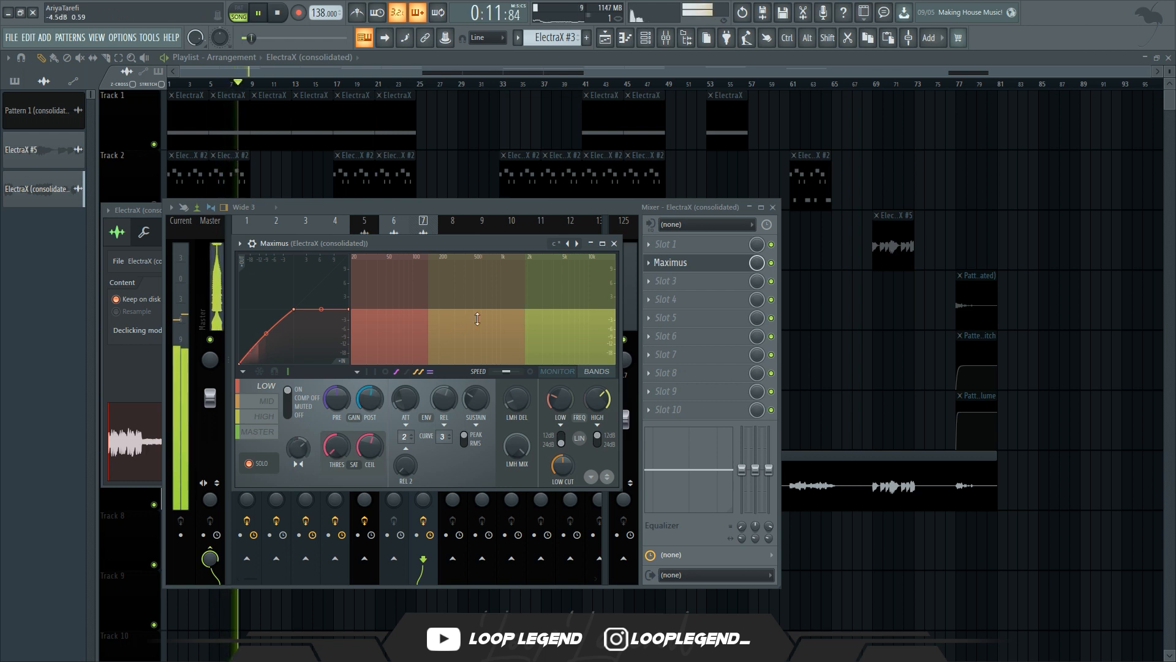
click(267, 401)
click(533, 325)
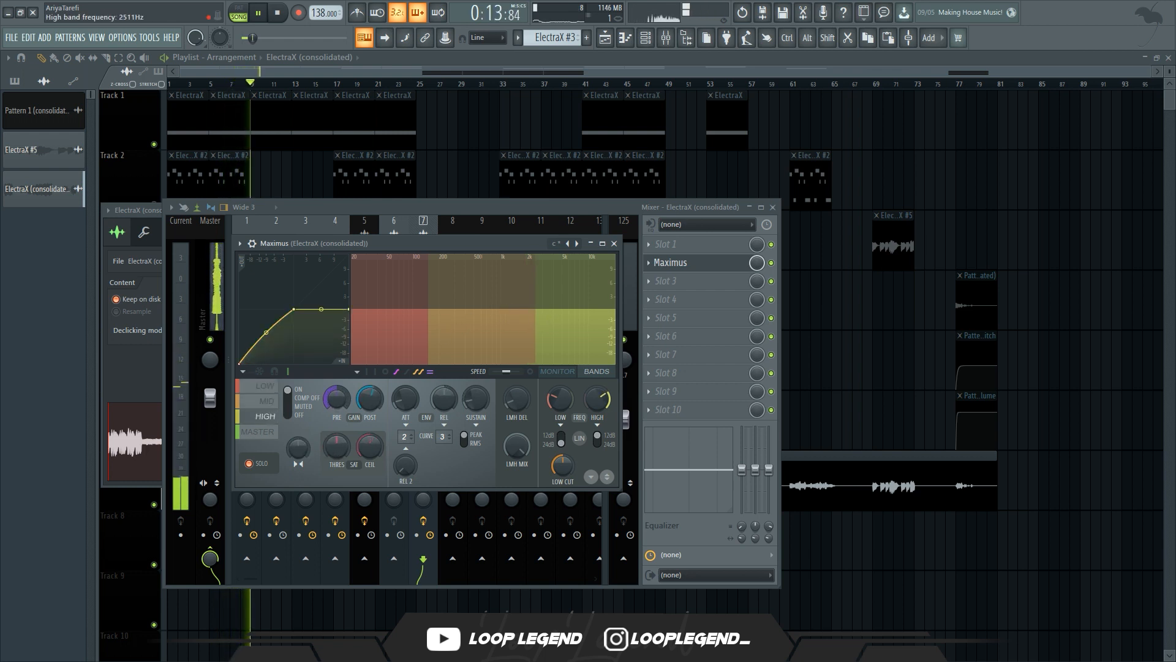
drag(535, 324, 567, 324)
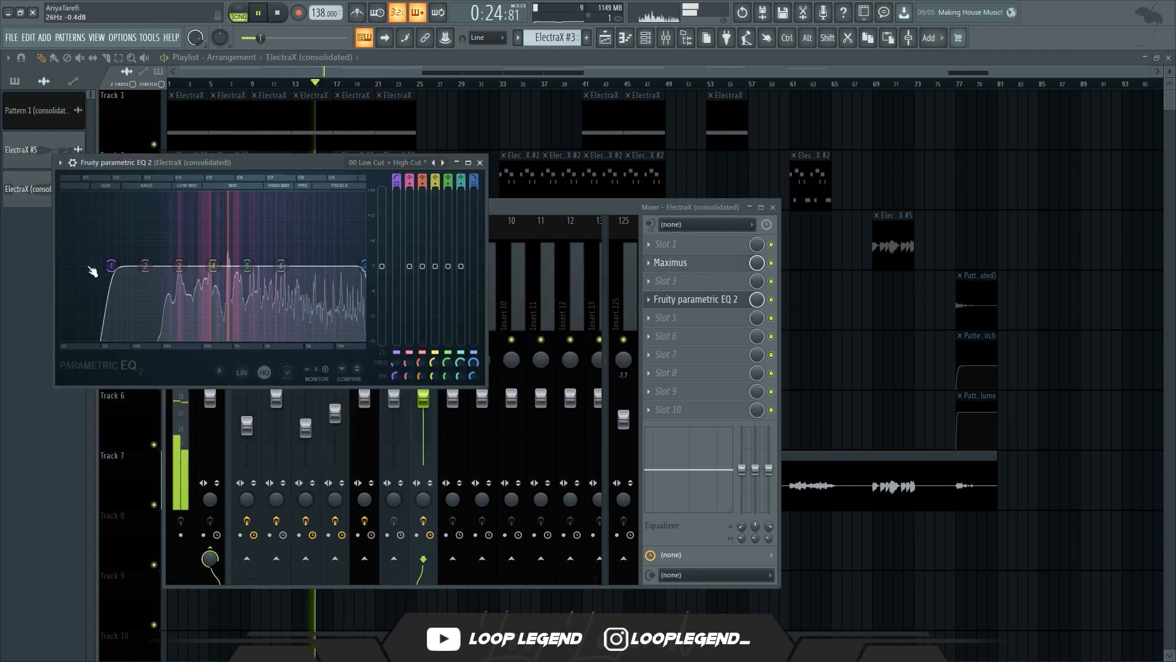
Insert Fruity Soft Clipper into the third effect slot of the Master mixer track
drag(92, 264, 174, 266)
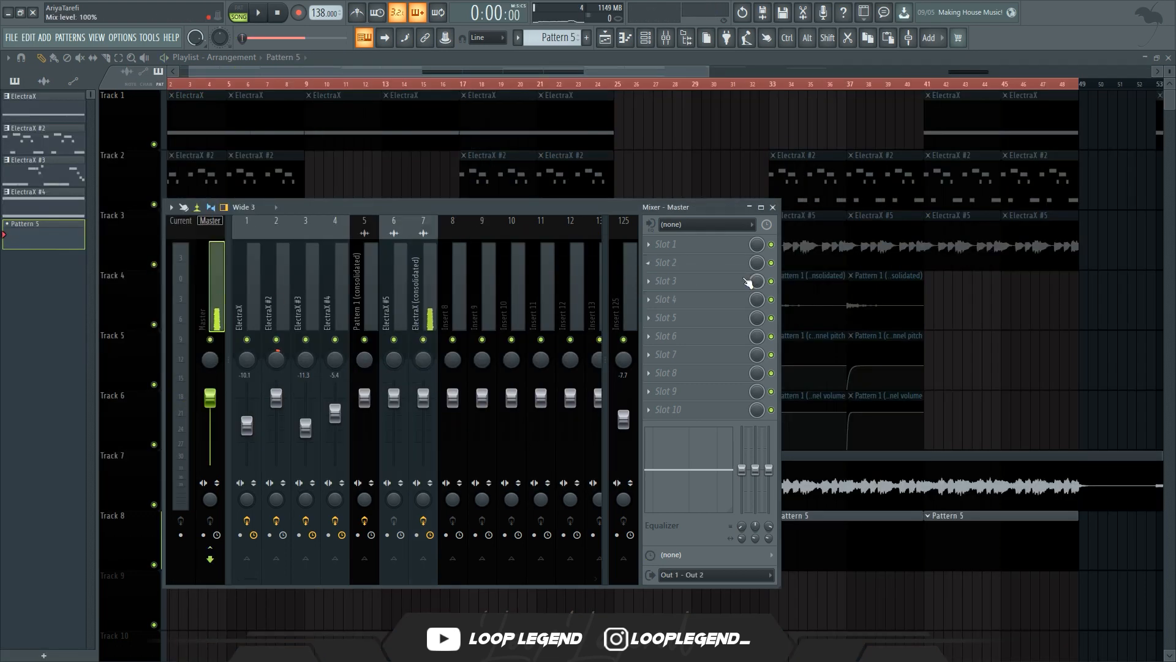
click(749, 282)
click(143, 214)
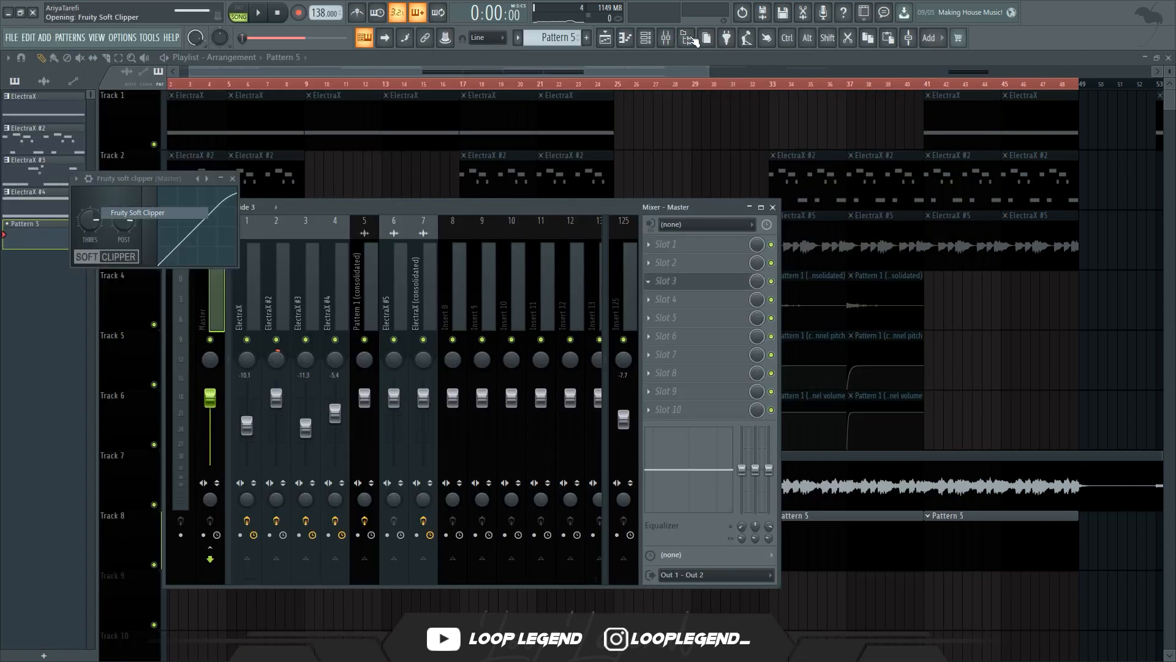
Open the browser and look through the Hi Hats folder of the Annabella drum kit
click(687, 37)
click(55, 202)
click(98, 308)
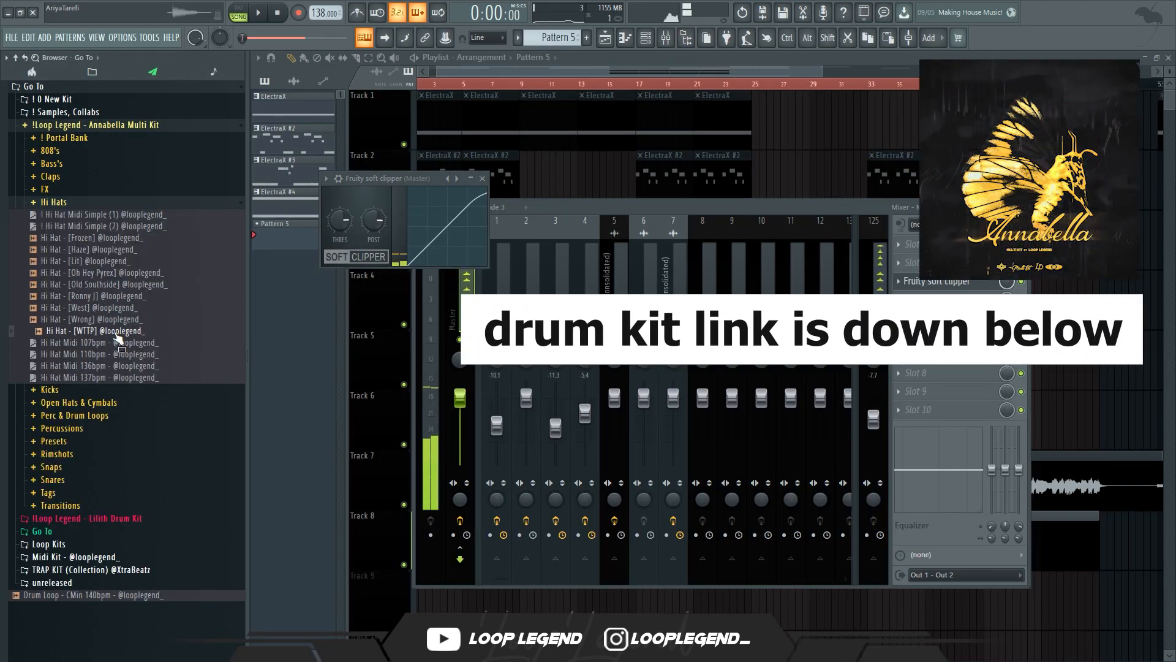
Load the Hi Hat - [WTTP] sample from the browser into a new channel
right_click(119, 338)
click(144, 343)
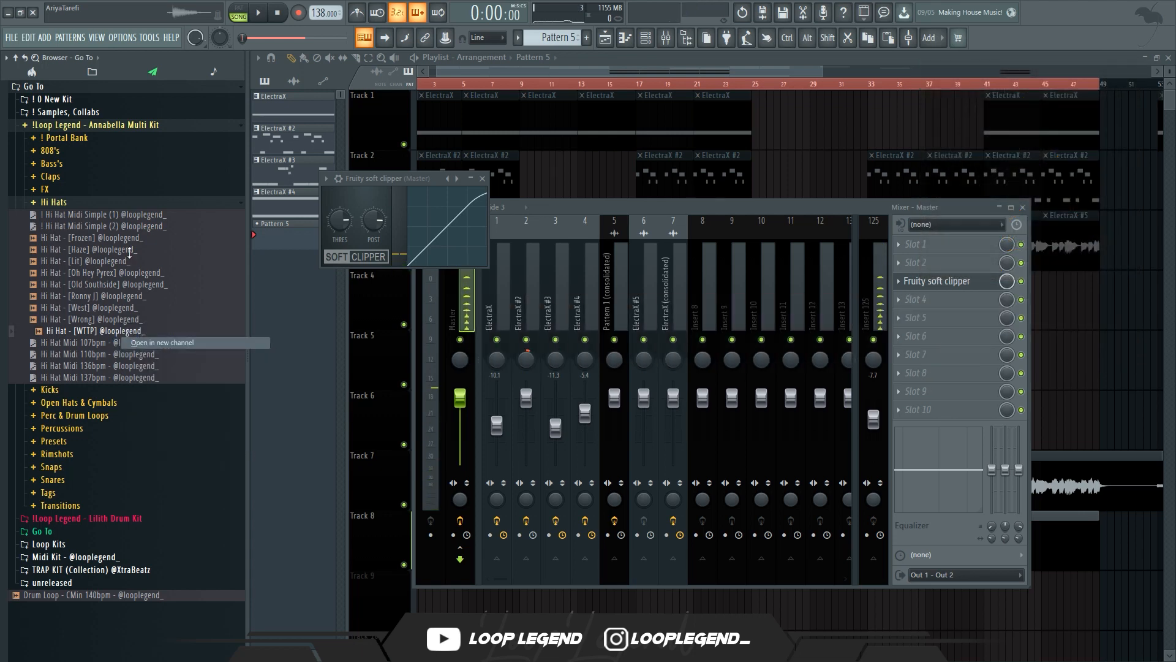
scroll(558, 392, up, 3)
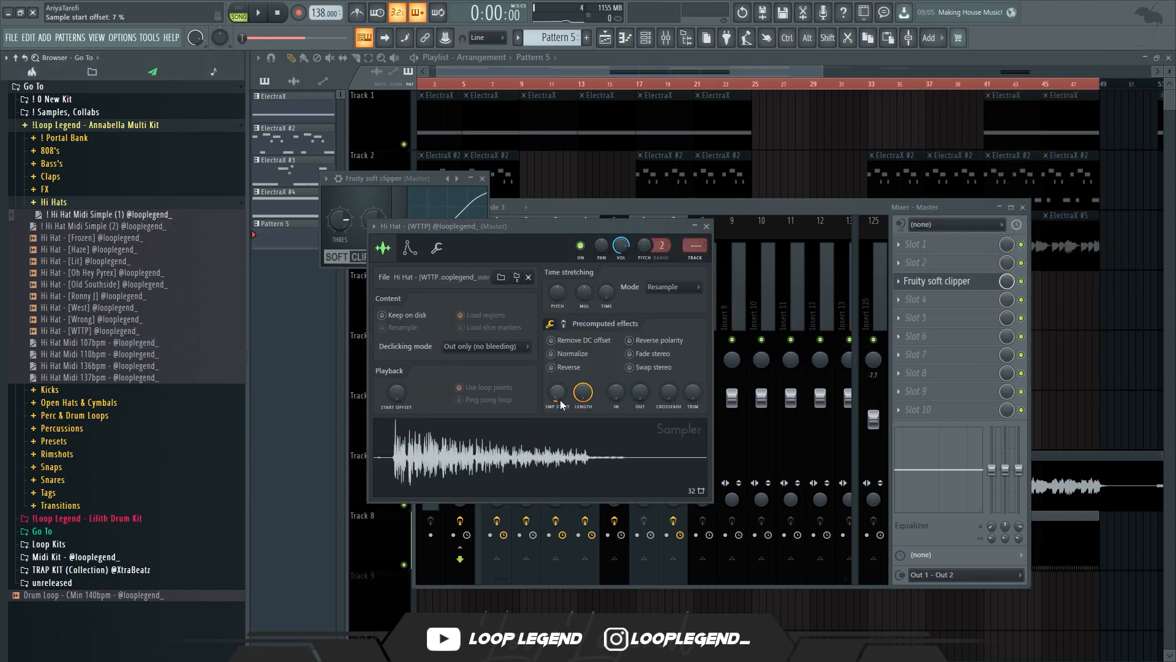
Open the hi-hat's piano roll and paint short hi-hat roll notes on A4 and G4 between the existing hits
key(F7)
key(space)
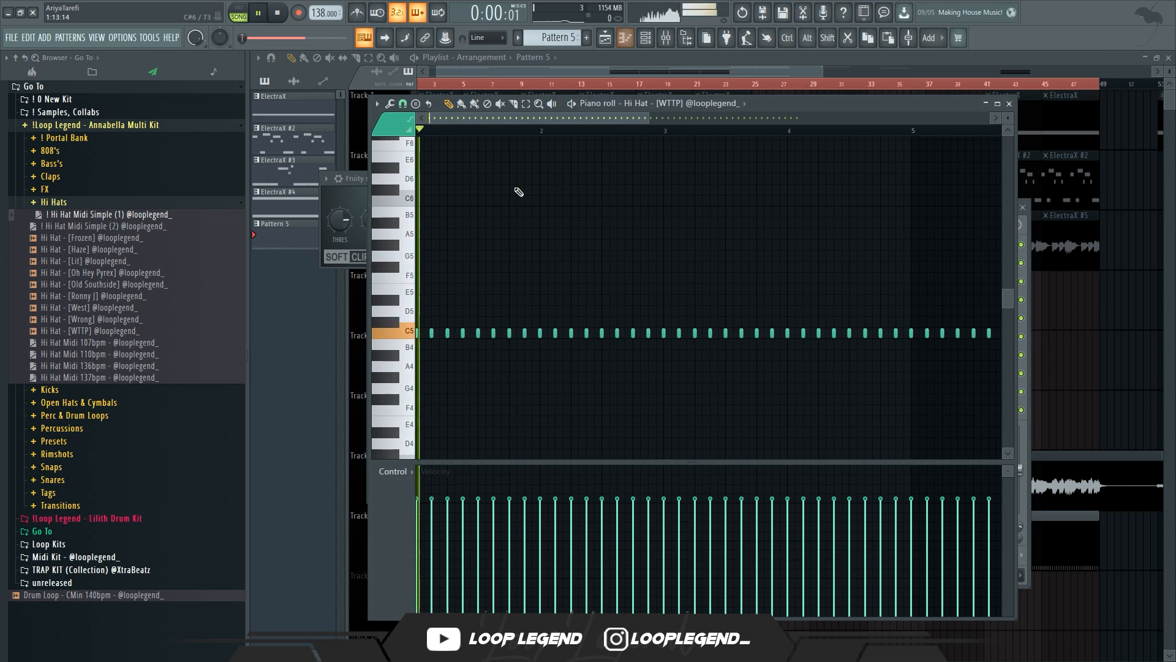
key(space)
click(405, 104)
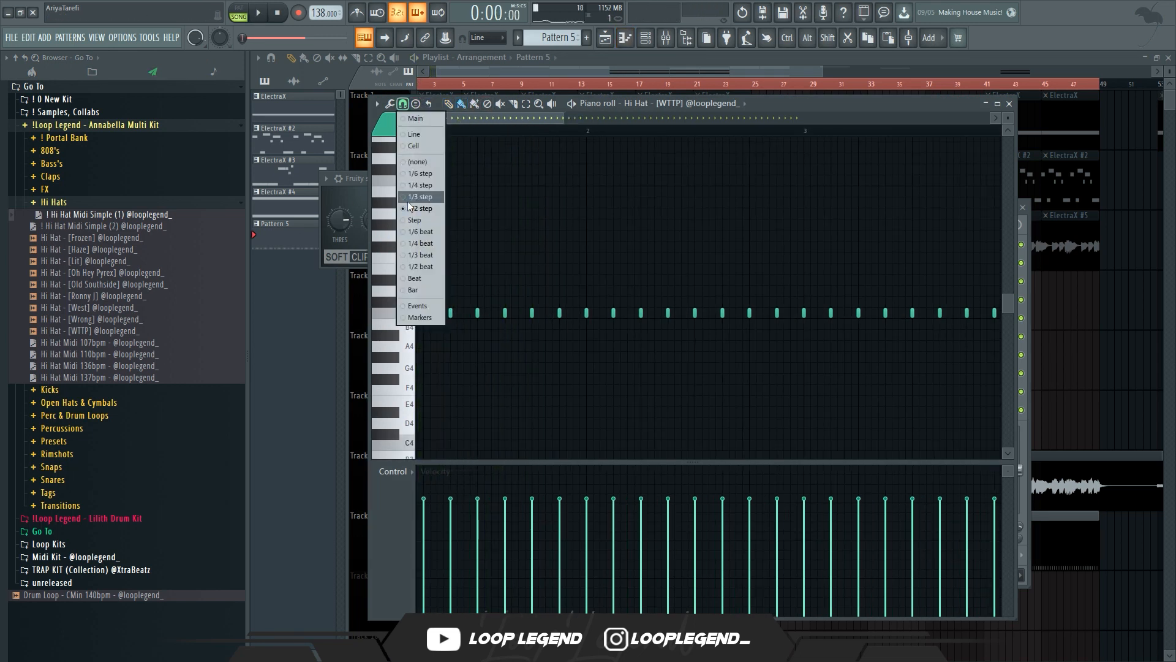
click(422, 197)
click(533, 348)
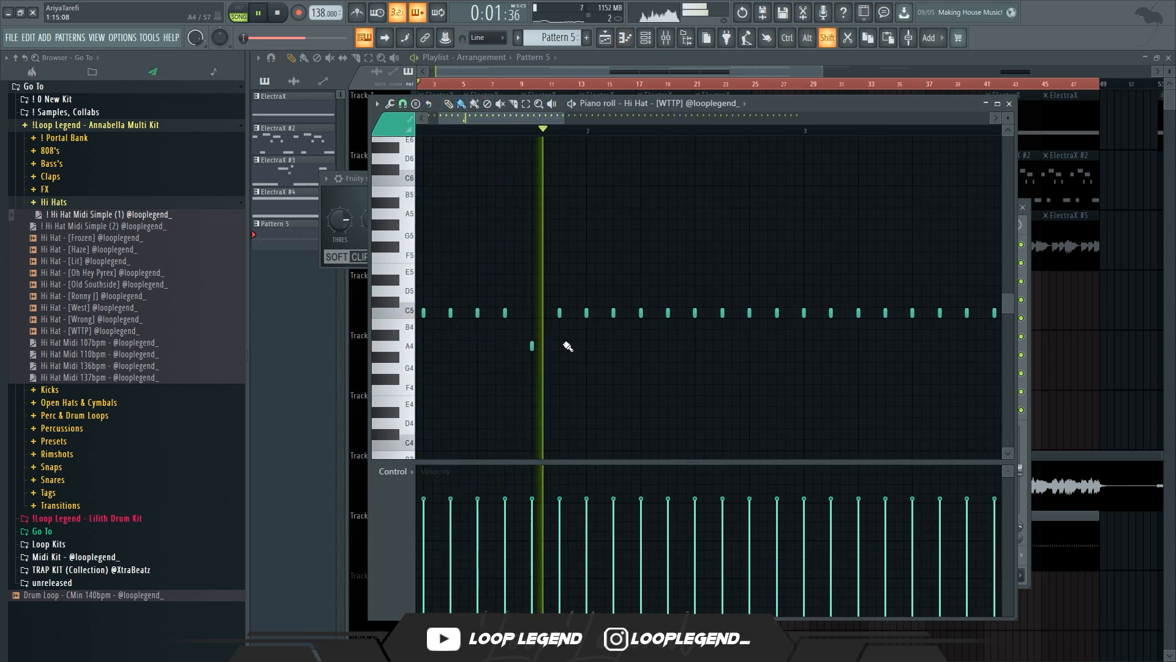
drag(561, 346, 579, 347)
drag(770, 357, 790, 368)
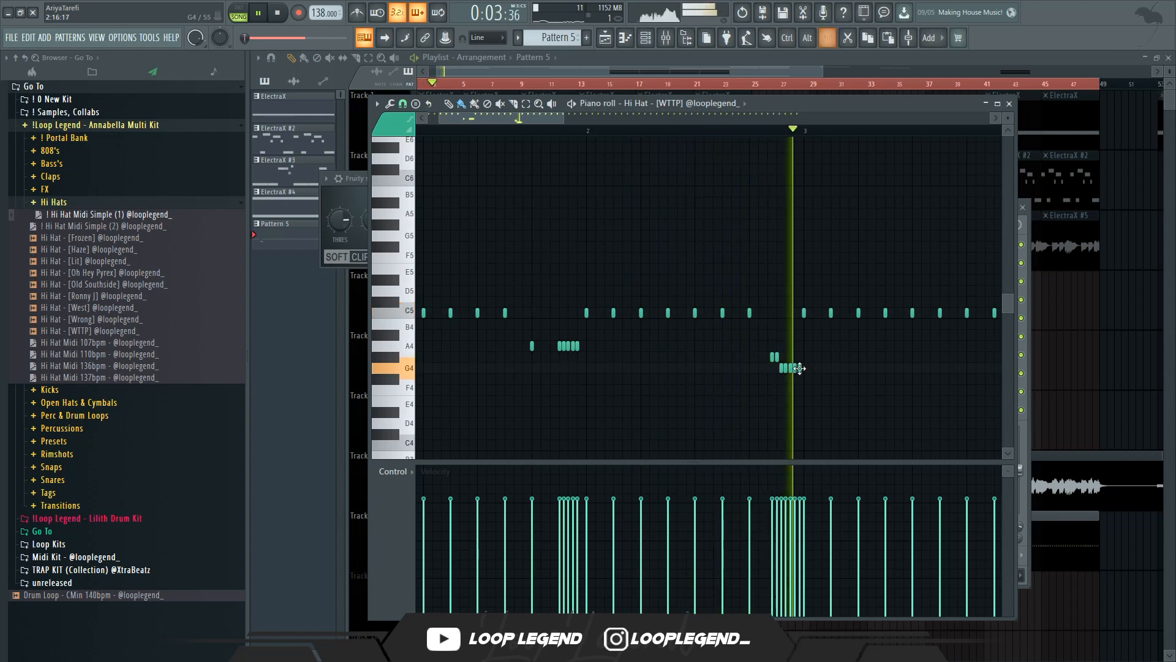
scroll(798, 375, down, 4)
scroll(649, 302, up, 4)
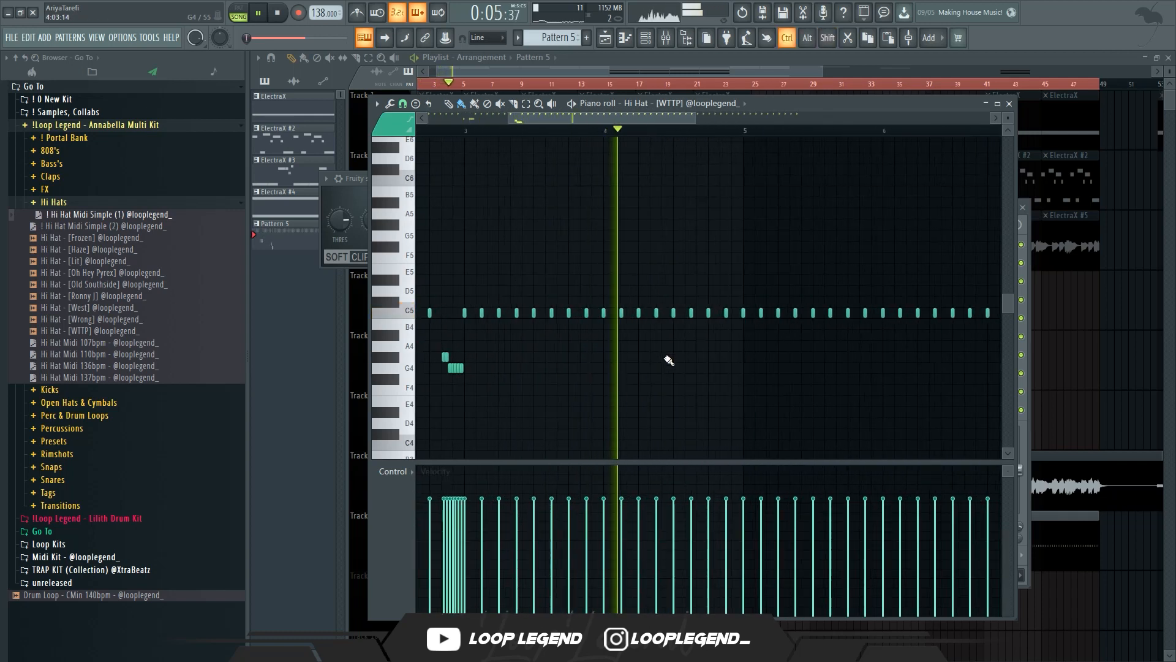
drag(728, 332, 740, 333)
scroll(732, 333, down, 4)
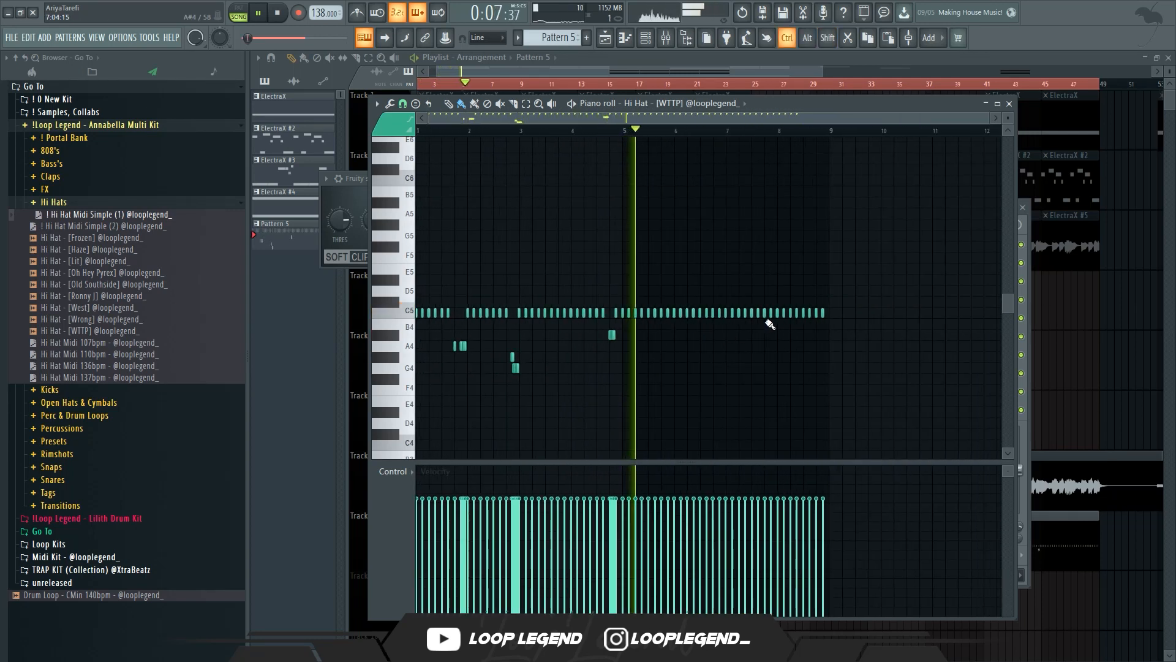
Delete the second half of the hi-hat notes, then select all and duplicate the pattern
drag(825, 276, 617, 325)
key(Delete)
key(ctrl+a)
key(ctrl+b)
Create a second Hi Hat - [WTTP] channel and enable Reverse on its sample
key(F6)
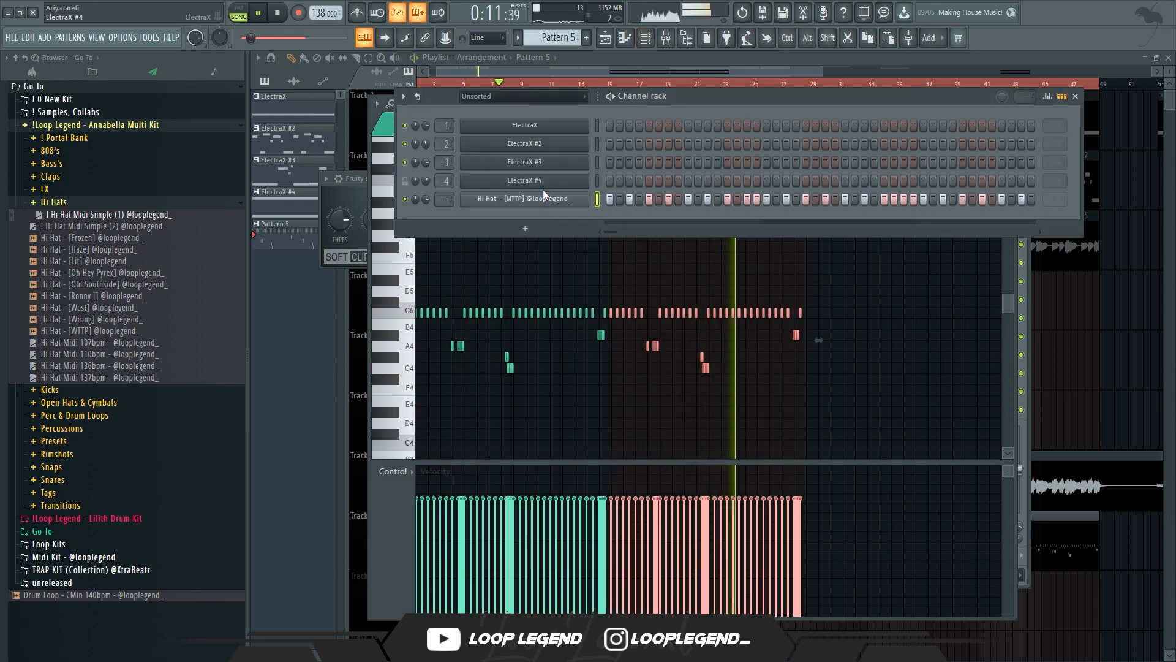
click(550, 220)
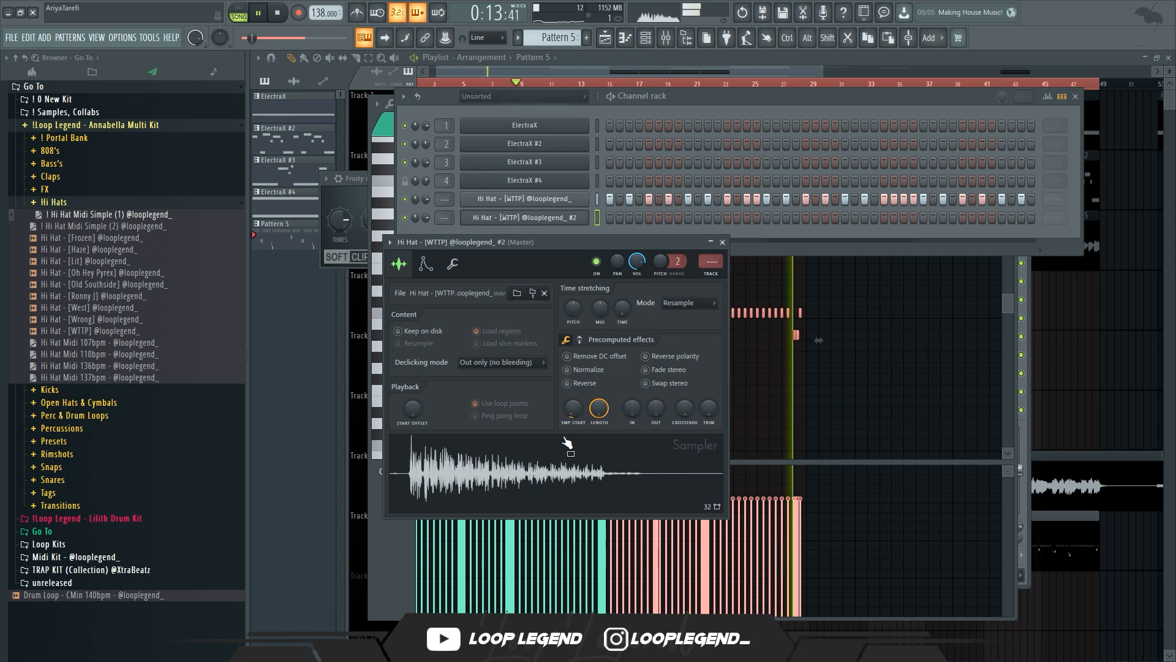
click(588, 384)
click(603, 470)
mouse_move(578, 417)
mouse_down()
mouse_move(578, 429)
mouse_move(599, 417)
mouse_move(599, 428)
mouse_move(576, 395)
mouse_up()
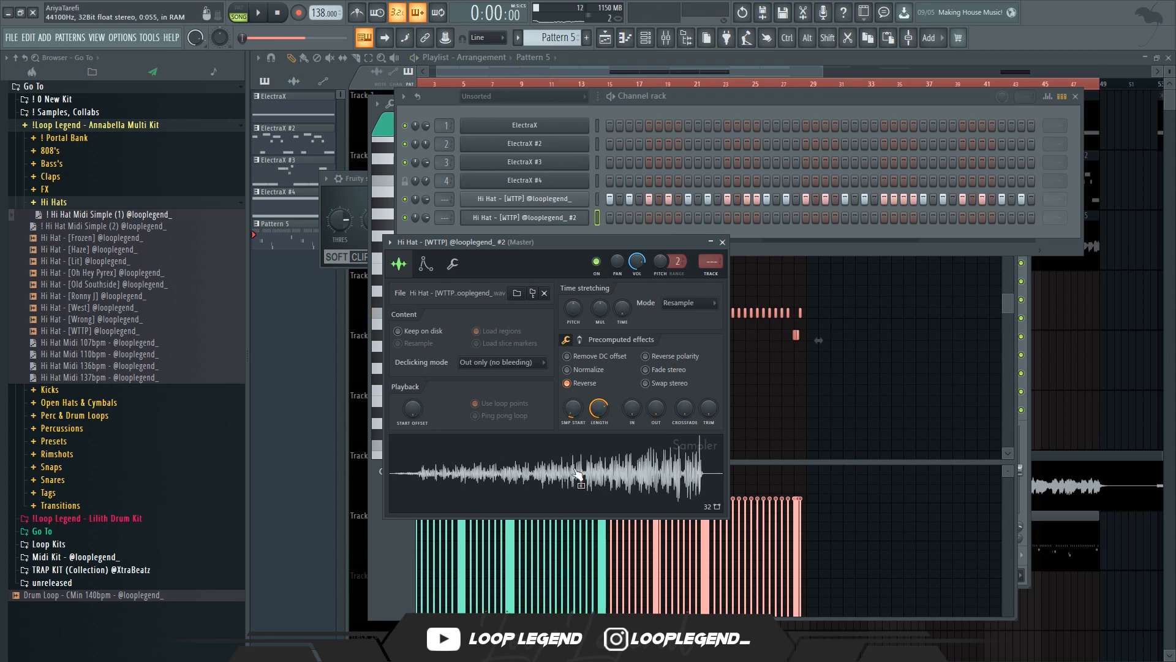
Open the reversed hi-hat's piano roll and paint a short run of notes, moving it to G4
key(F7)
scroll(429, 319, up, 5)
key(space)
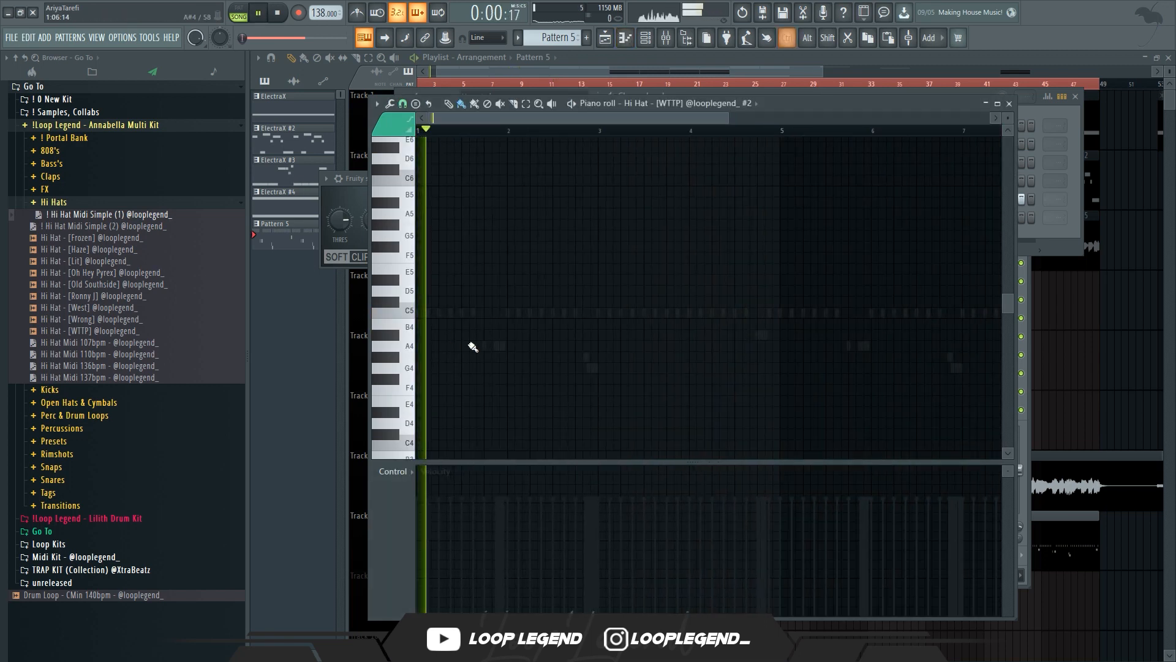
drag(571, 312, 583, 315)
key(space)
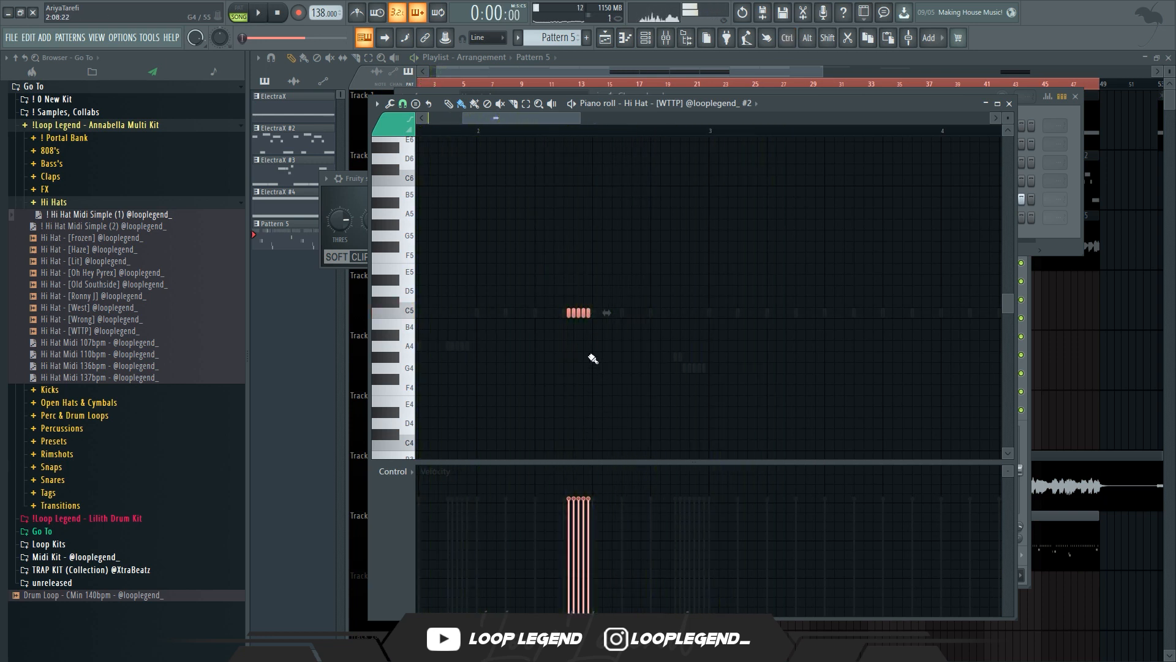
scroll(653, 122, up, 4)
scroll(667, 111, up, 1)
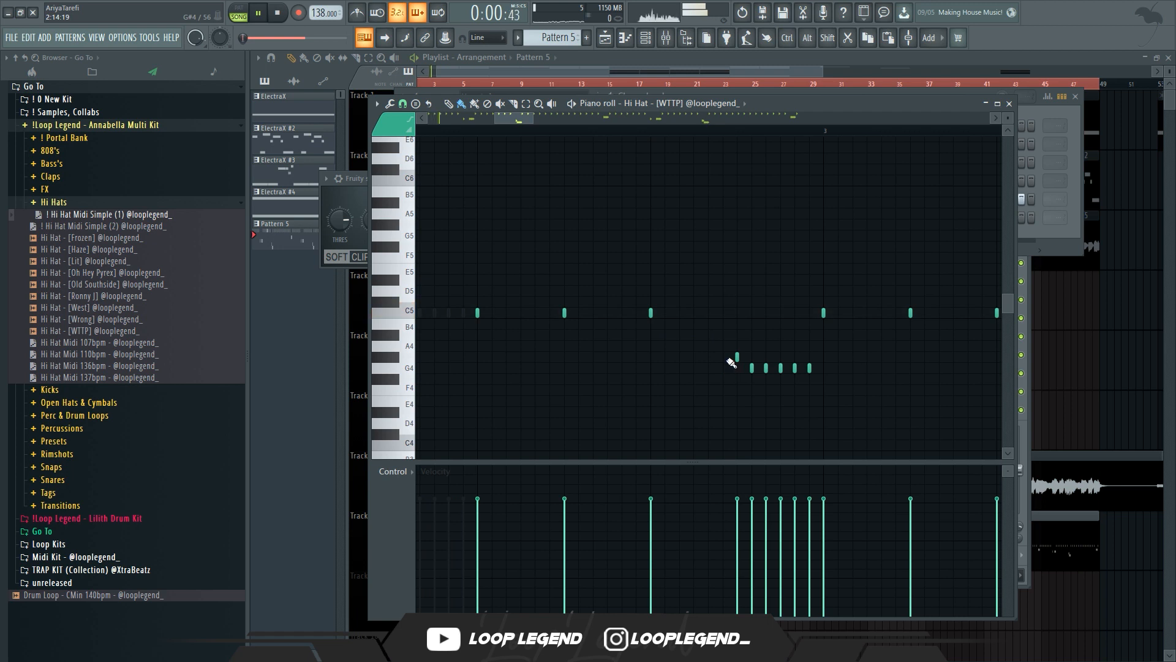
scroll(660, 109, down, 1)
scroll(599, 294, down, 4)
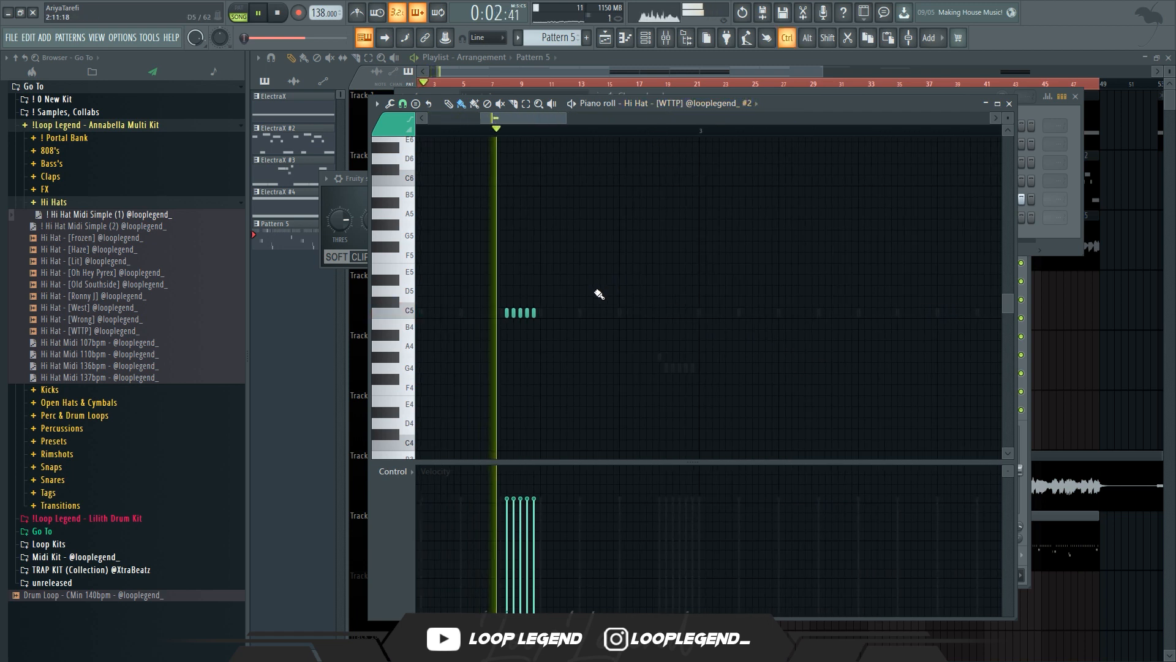
scroll(919, 380, up, 2)
mouse_move(954, 378)
mouse_down()
mouse_move(816, 337)
mouse_move(839, 329)
mouse_up()
key(space)
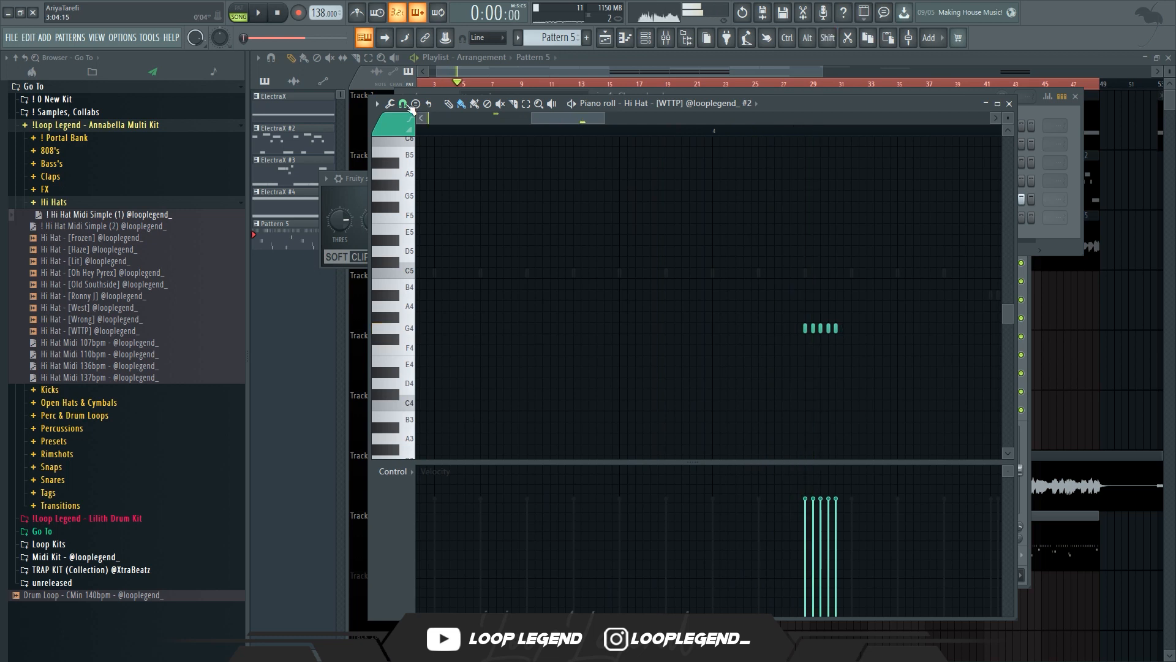
Change the grid snap and add a second burst of reversed hi-hat notes after the first run
click(403, 104)
click(429, 232)
click(716, 131)
mouse_move(882, 341)
mouse_down()
mouse_move(680, 325)
mouse_move(757, 324)
mouse_up()
key(space)
key(space)
key(ctrl+z)
key(space)
drag(649, 311, 687, 311)
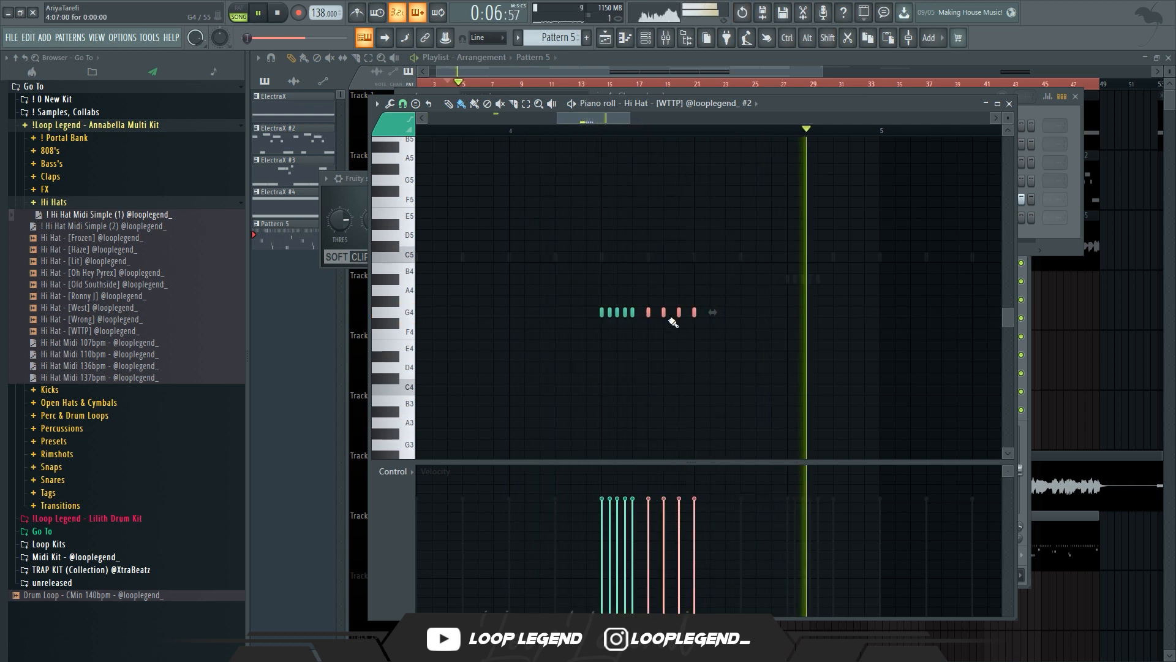
key(space)
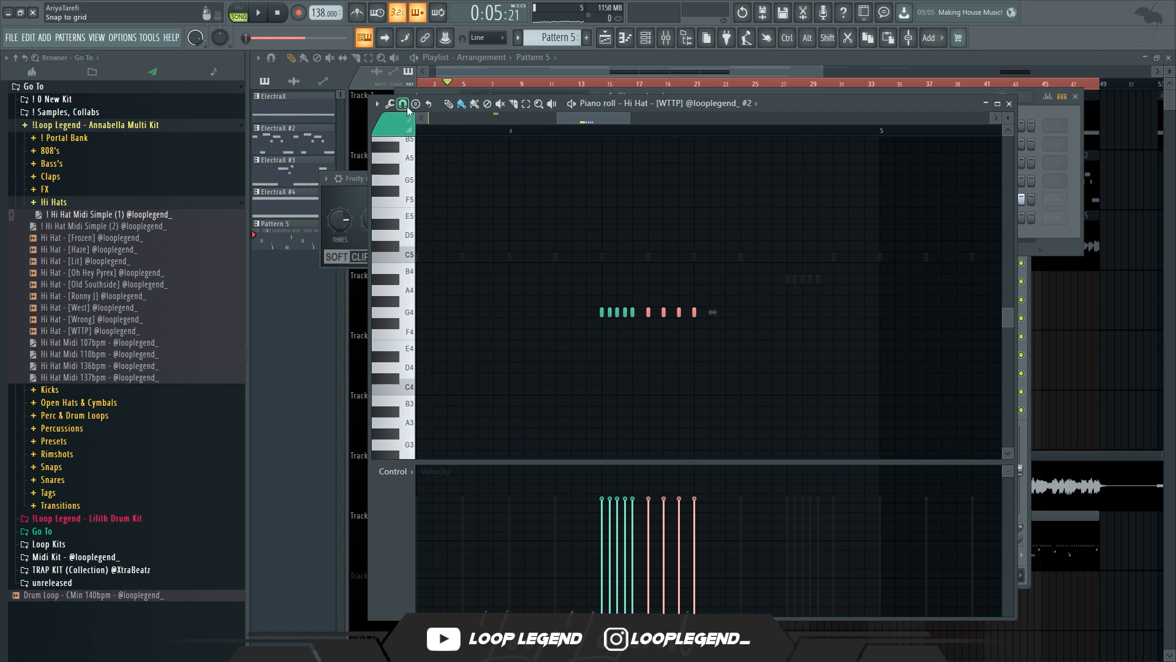
Switch the snap again, add spaced single notes after the run, and remove the last one
click(403, 104)
click(427, 256)
click(756, 312)
click(848, 313)
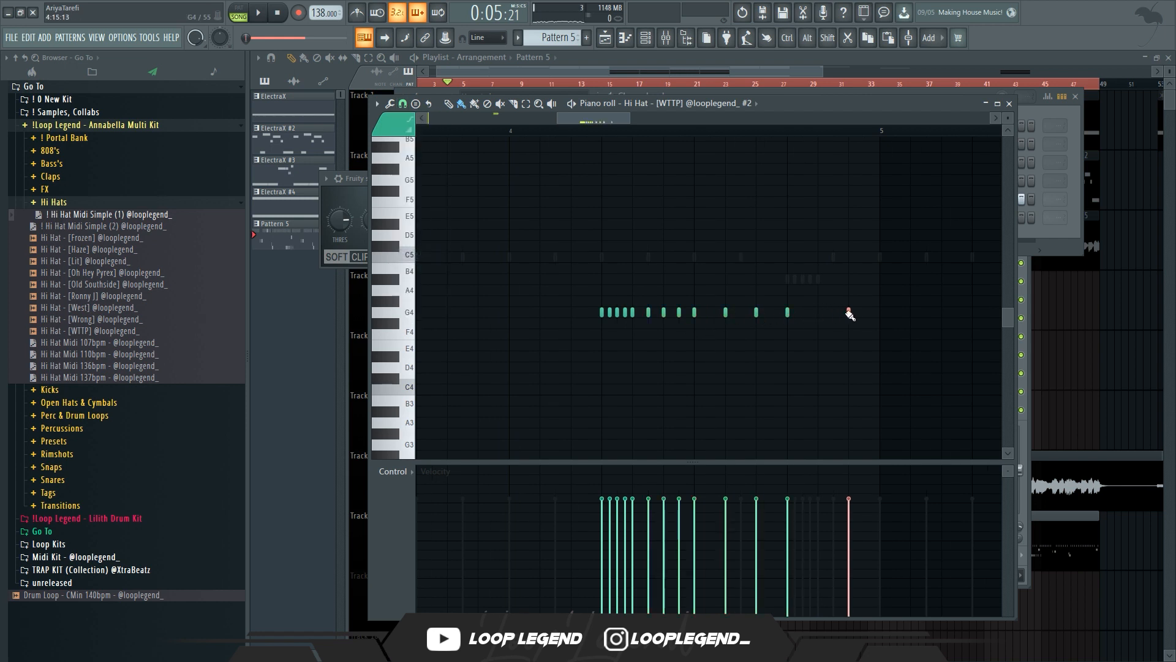
key(space)
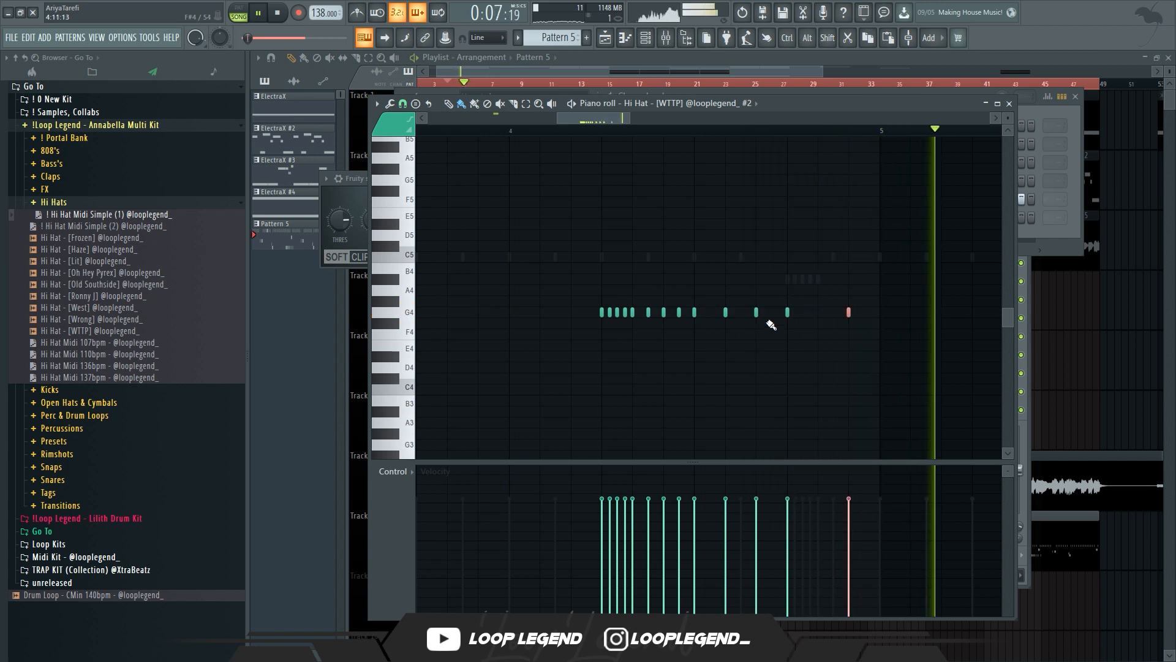
right_click(849, 313)
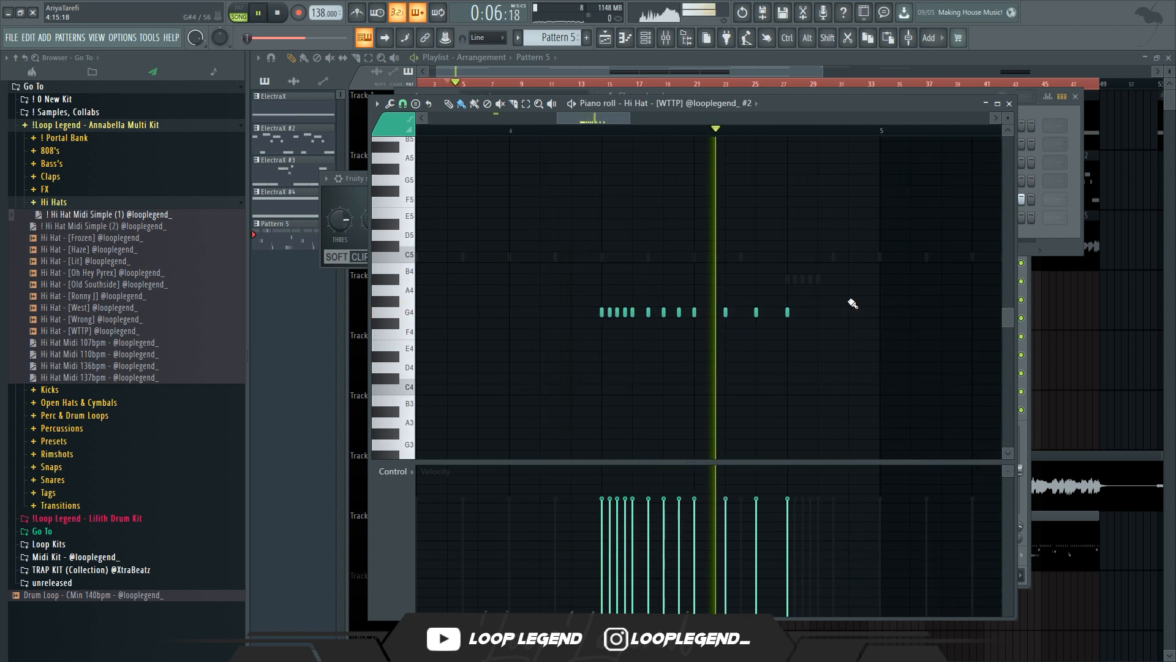
Select all reversed hi-hat notes and duplicate the pattern
scroll(780, 285, down, 4)
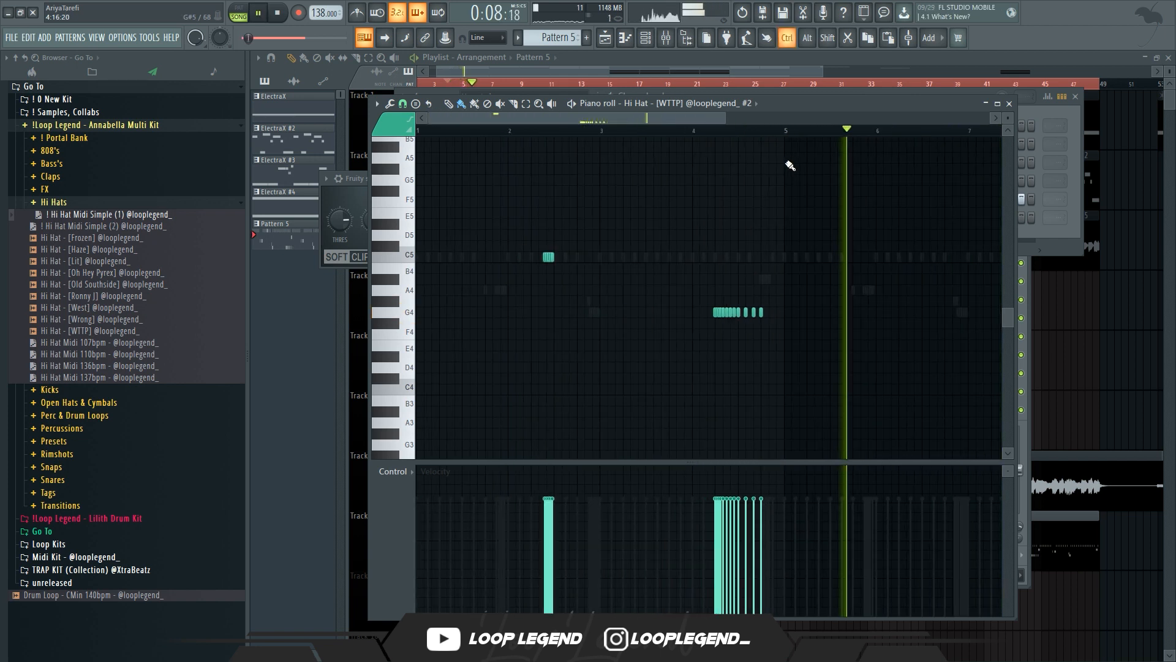
key(ctrl+a)
key(ctrl+b)
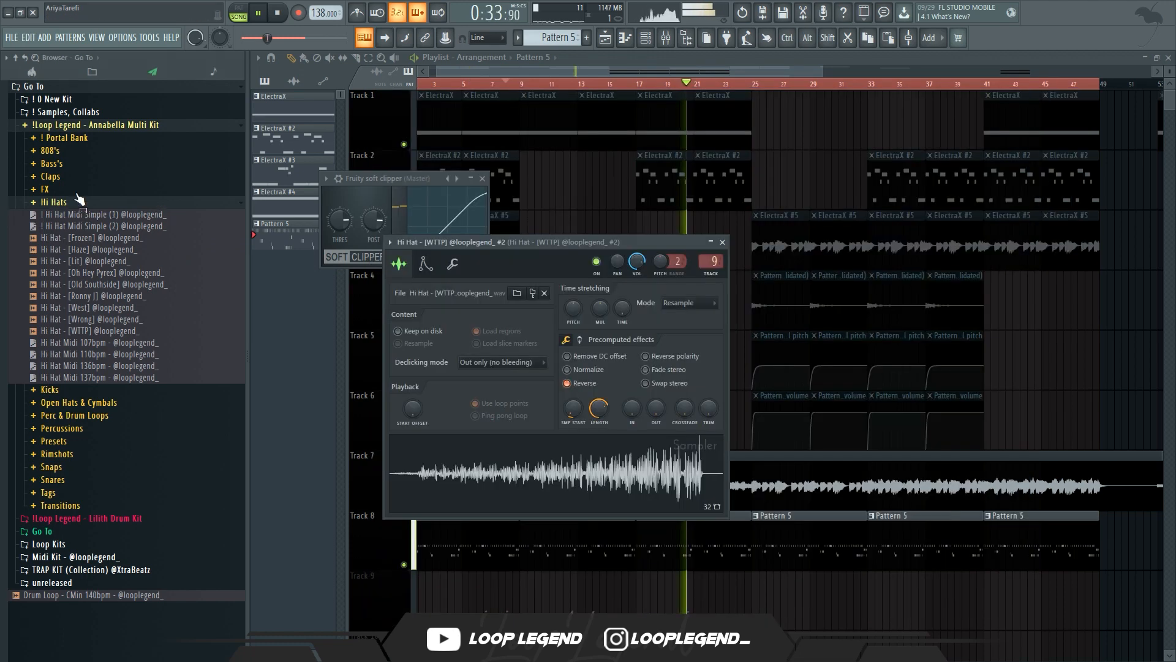
Load Clap - [Legendary] from the Claps folder into a new channel and assign it a free mixer track
click(54, 202)
click(50, 175)
click(84, 214)
right_click(91, 207)
click(98, 223)
drag(95, 199, 604, 178)
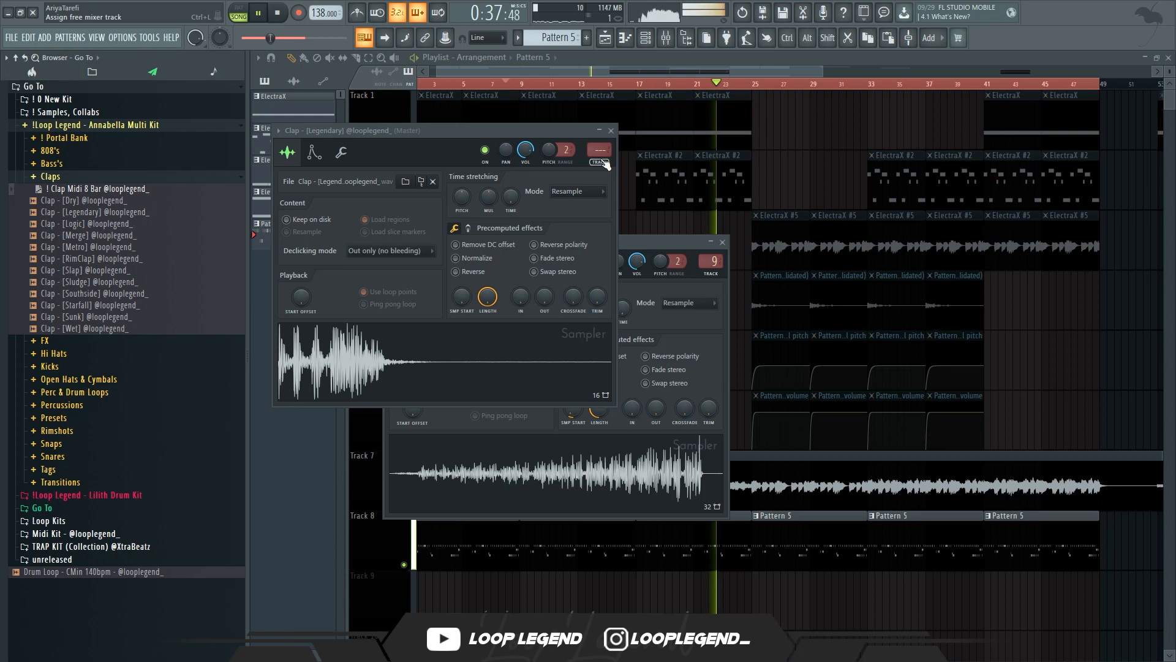
key(ctrl+l)
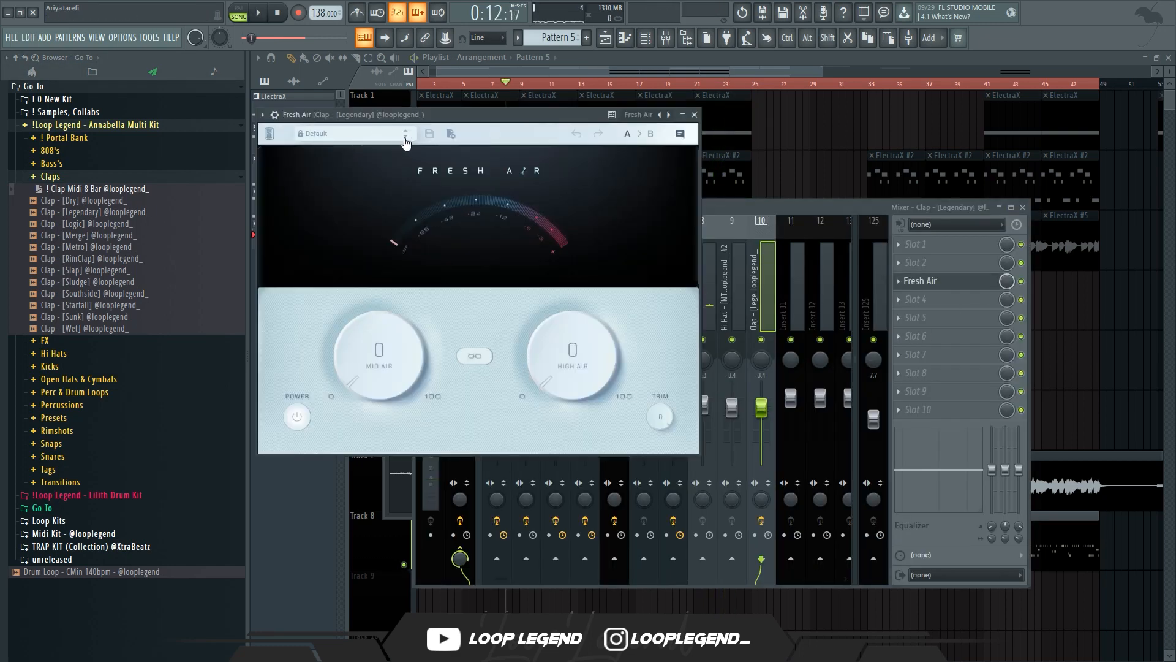
Add Fresh Air with the Clap Lifter preset to the clap's mixer track and lower its Mid Air and High Air
click(405, 137)
drag(422, 120, 658, 208)
key(space)
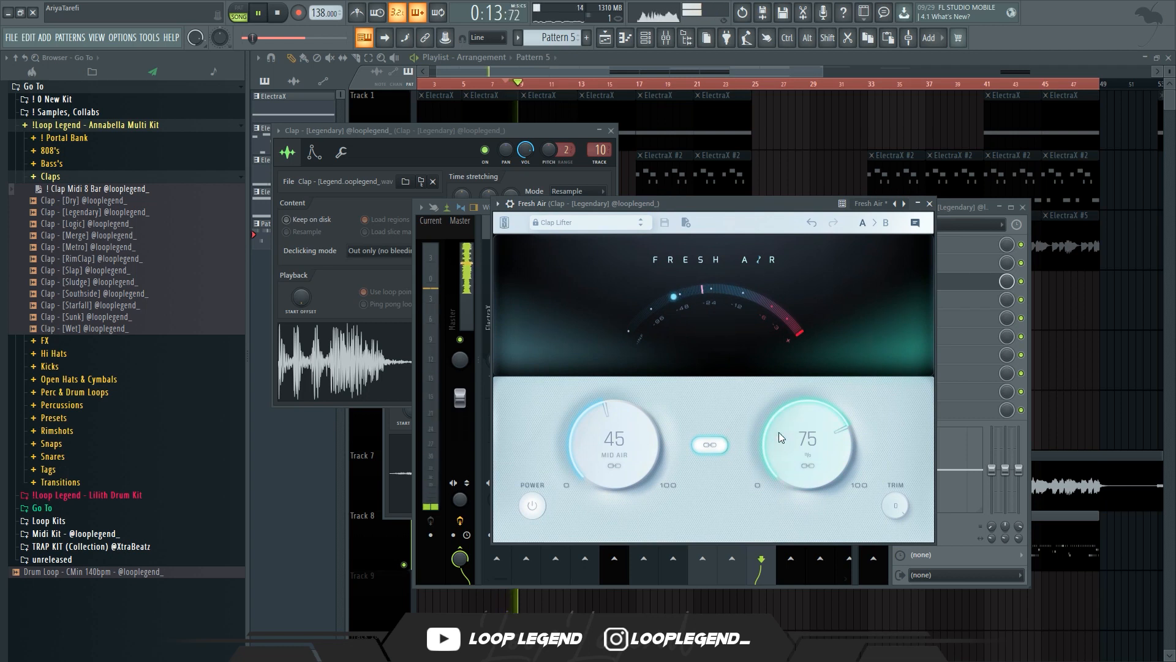
drag(767, 443, 795, 465)
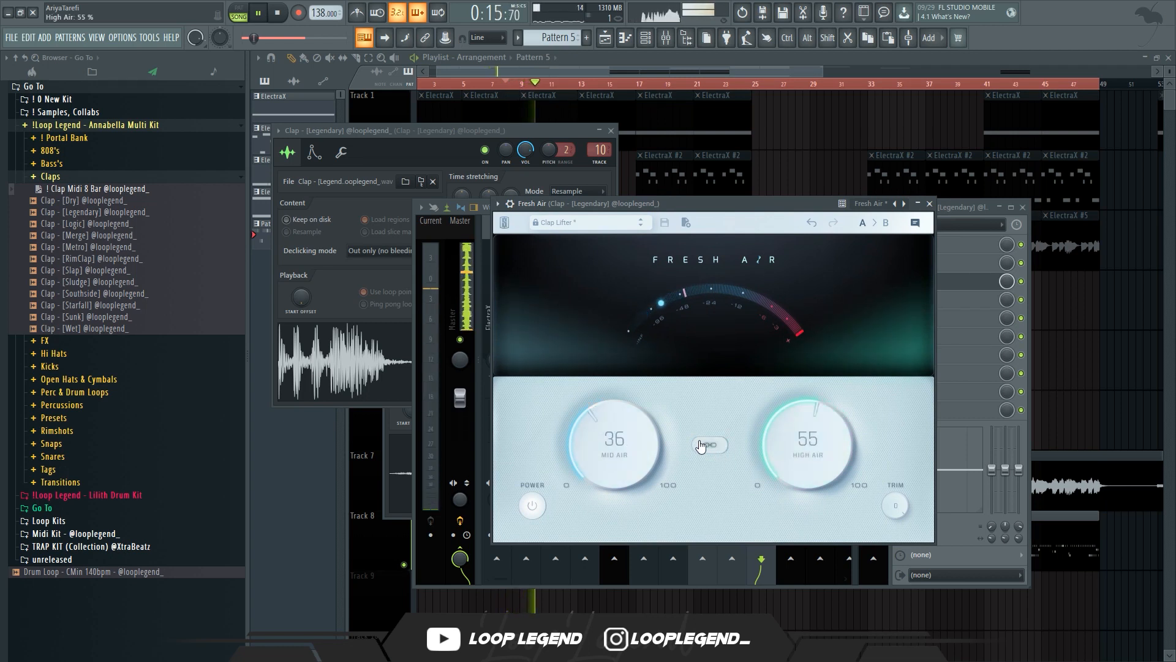
drag(634, 462, 639, 456)
drag(792, 440, 792, 429)
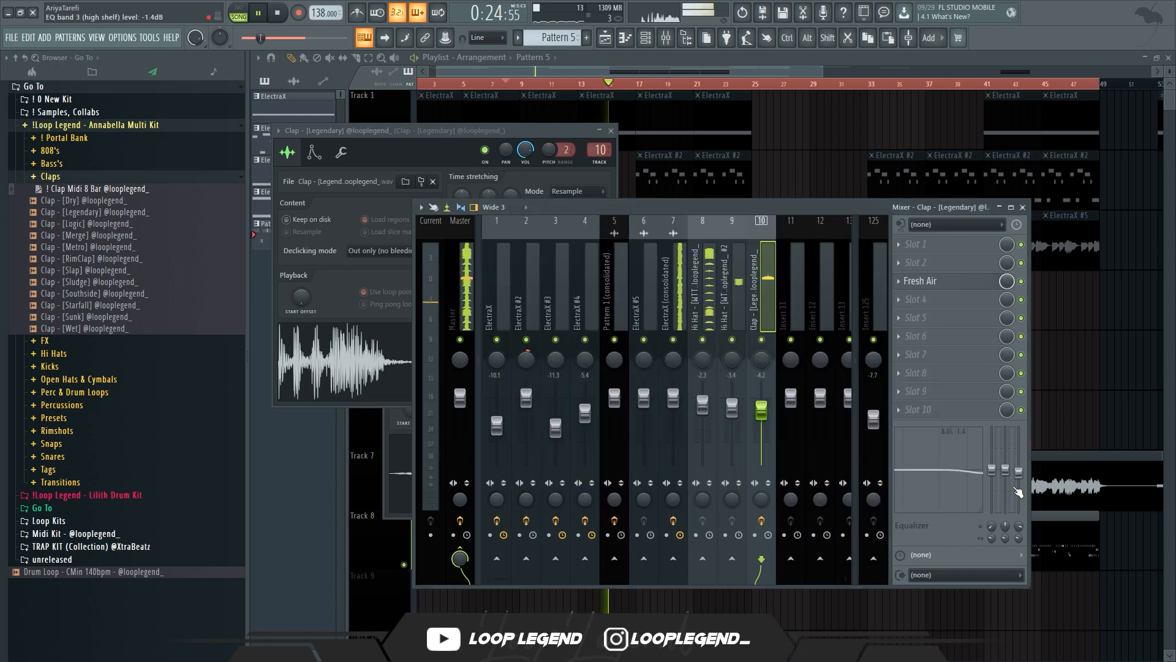
Load Clap - [Starfall] into a new channel and drag a snare MIDI pattern into its piano roll
click(98, 306)
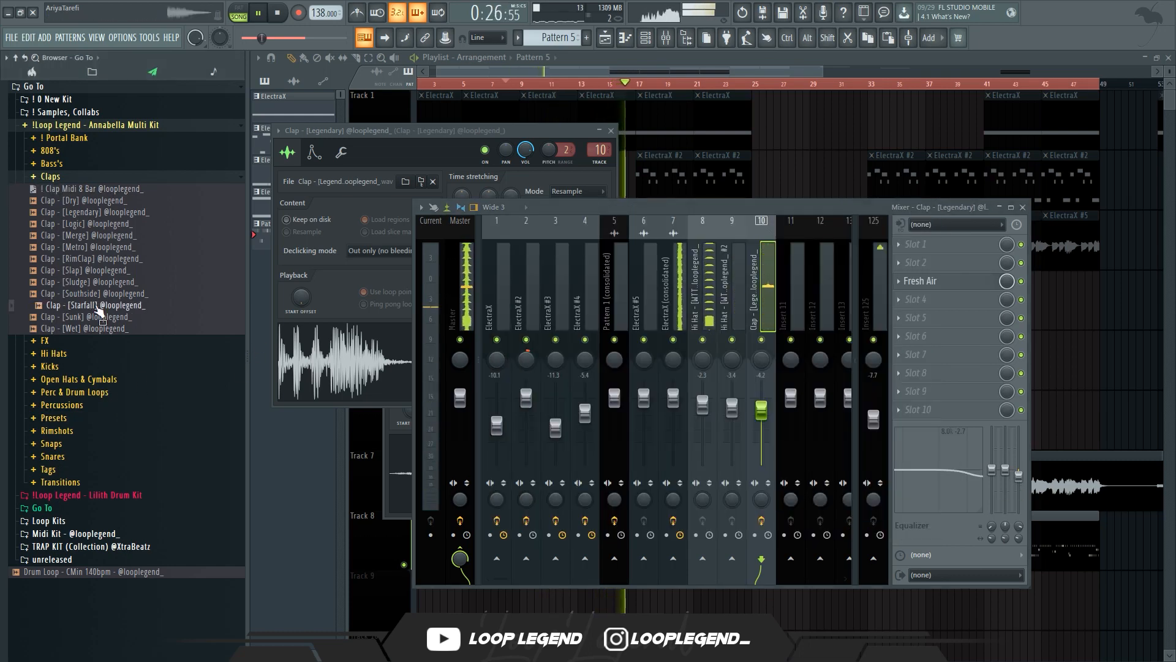
right_click(111, 304)
click(127, 317)
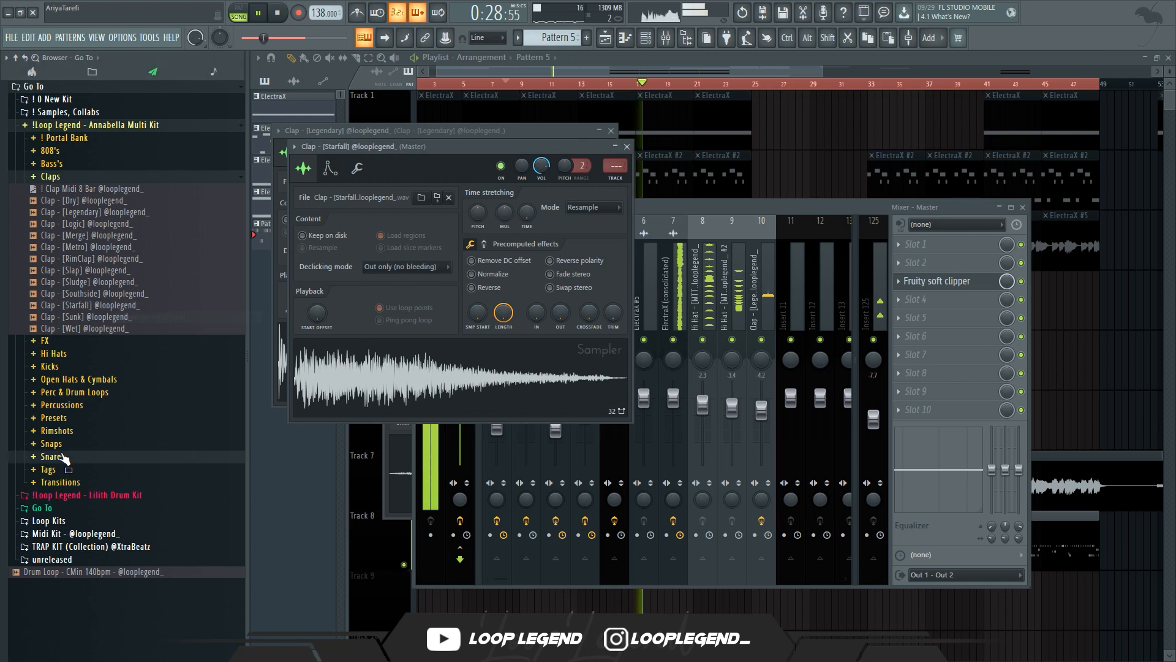
click(62, 458)
drag(90, 319, 622, 423)
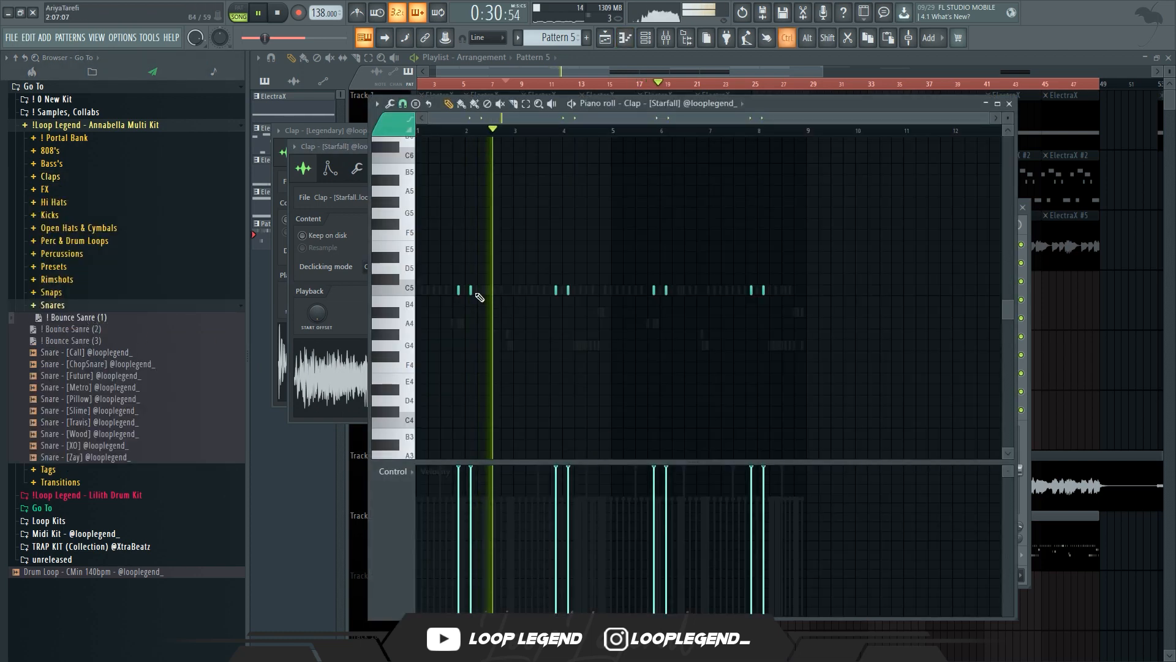
Rework the Starfall clap notes into a pitched fill of descending notes near the end of the pattern
scroll(470, 293, up, 2)
right_click(610, 289)
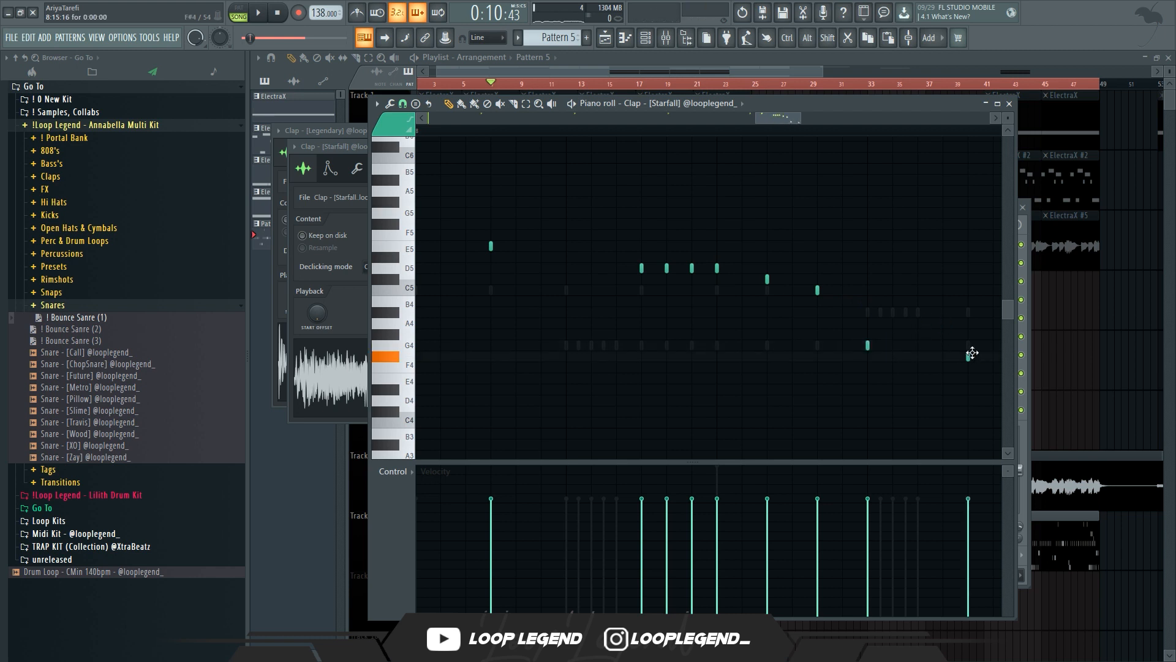
scroll(947, 375, left, 2)
mouse_move(995, 357)
mouse_down()
mouse_move(987, 341)
mouse_move(853, 367)
mouse_up()
right_click(994, 348)
key(space)
click(905, 361)
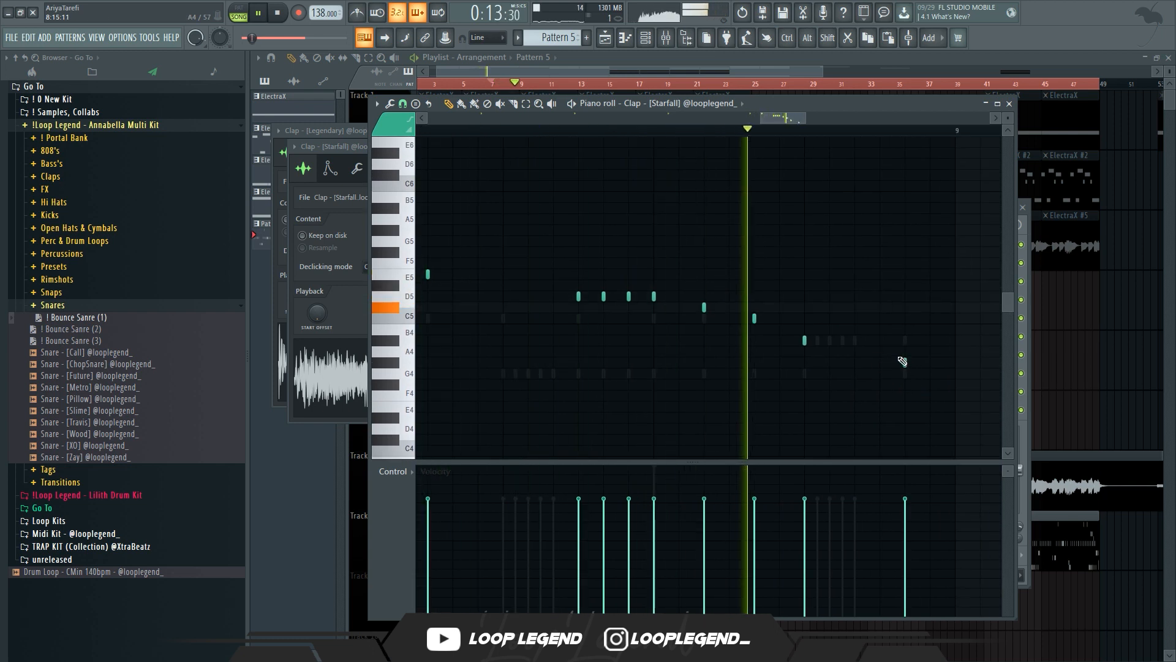
scroll(892, 356, down, 3)
scroll(890, 355, down, 5)
drag(887, 373, 840, 279)
key(space)
key(space)
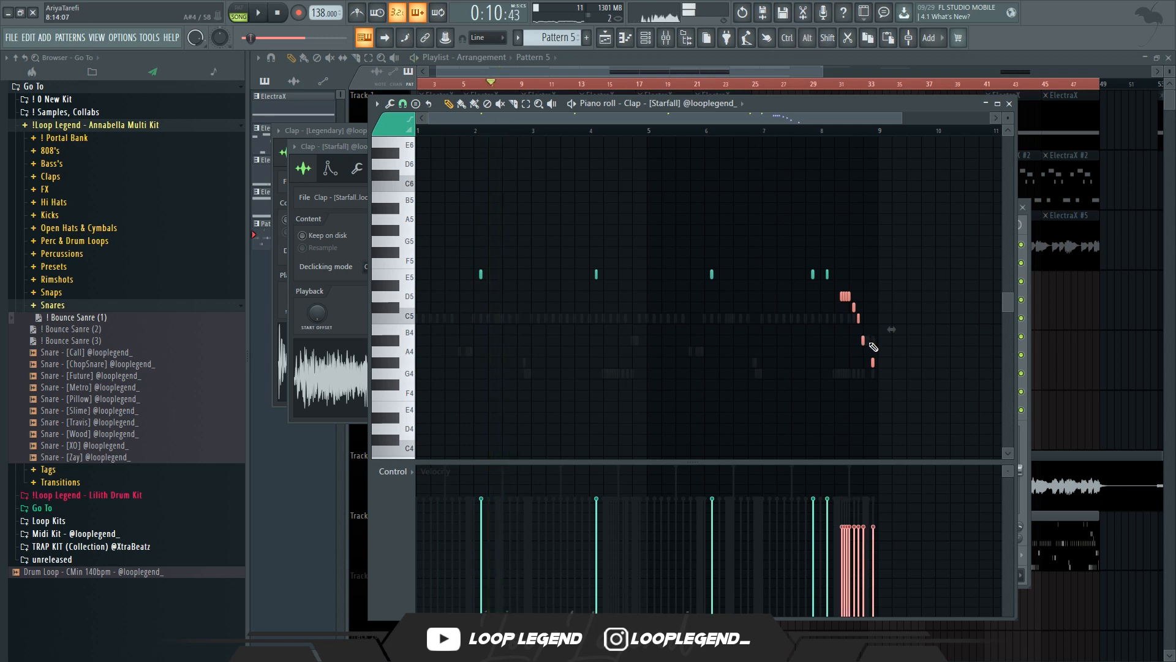
Draw a descending velocity ramp across the clap fill notes
mouse_move(874, 570)
mouse_down()
mouse_move(835, 519)
mouse_move(823, 477)
mouse_up()
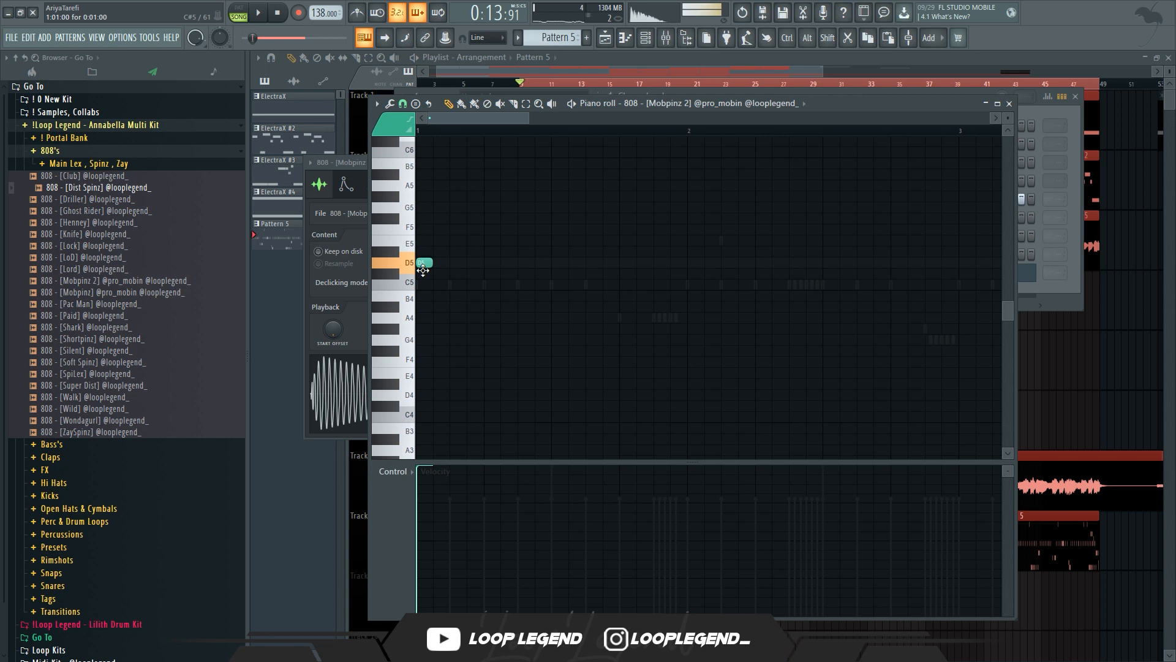
key(space)
Place 808 notes on D5 across the first bars of the Mobpinz 2 piano roll, removing stray higher notes
click(622, 264)
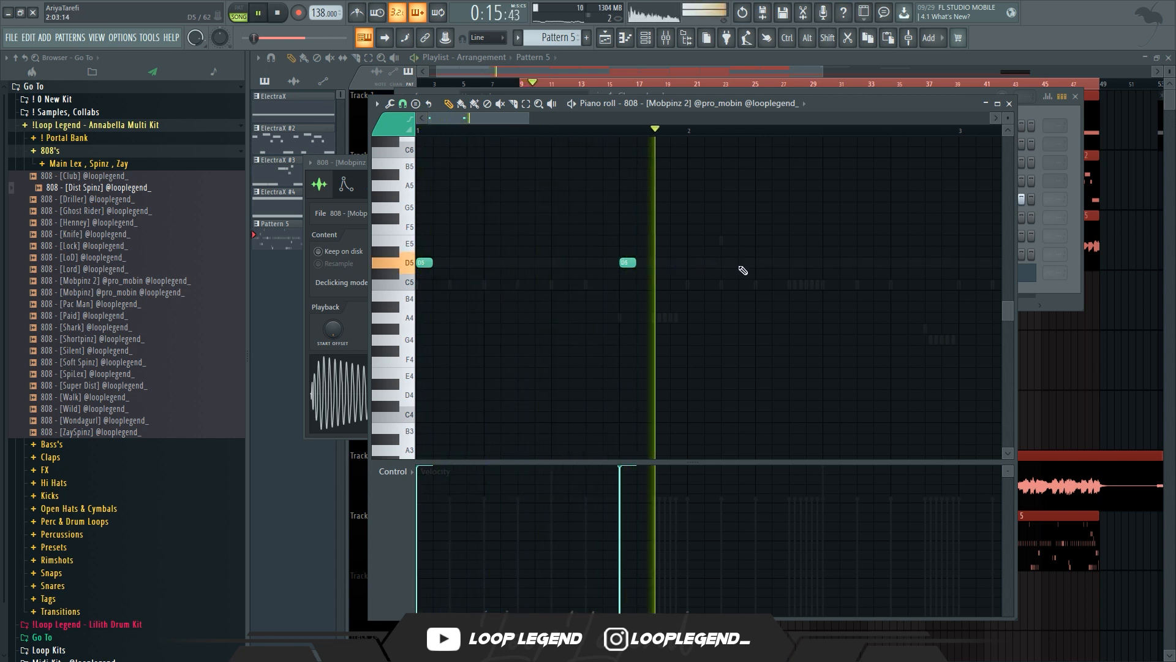
key(space)
key(space)
click(764, 263)
key(ctrl+Up)
click(895, 306)
key(space)
key(space)
right_click(898, 310)
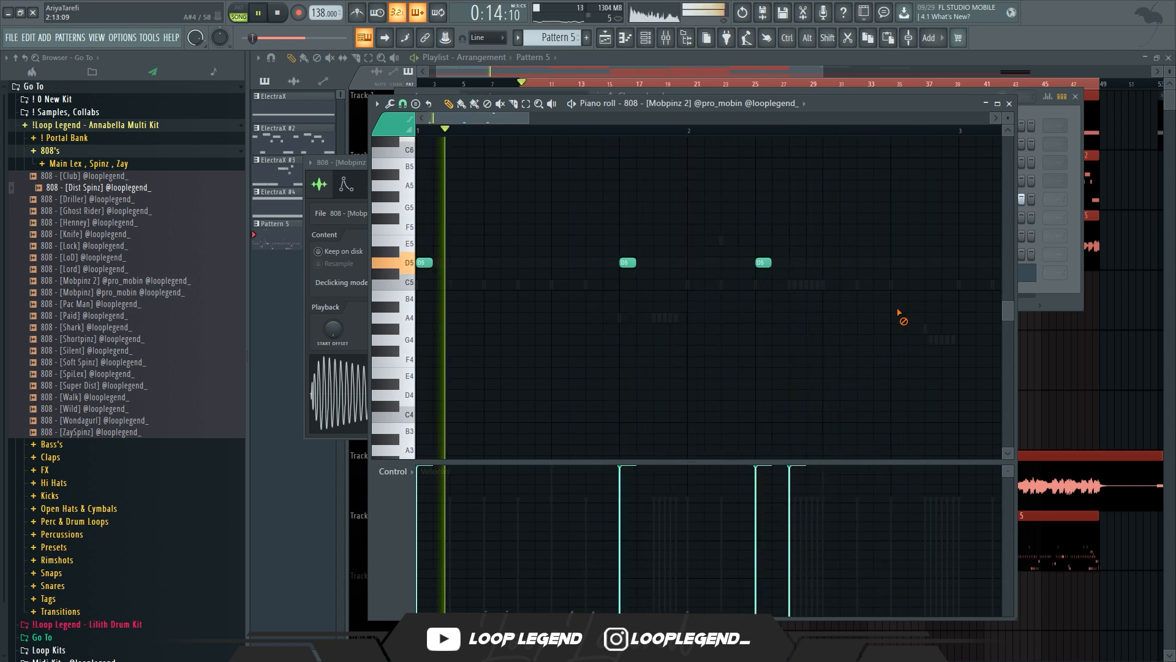
click(881, 307)
key(ctrl+Up)
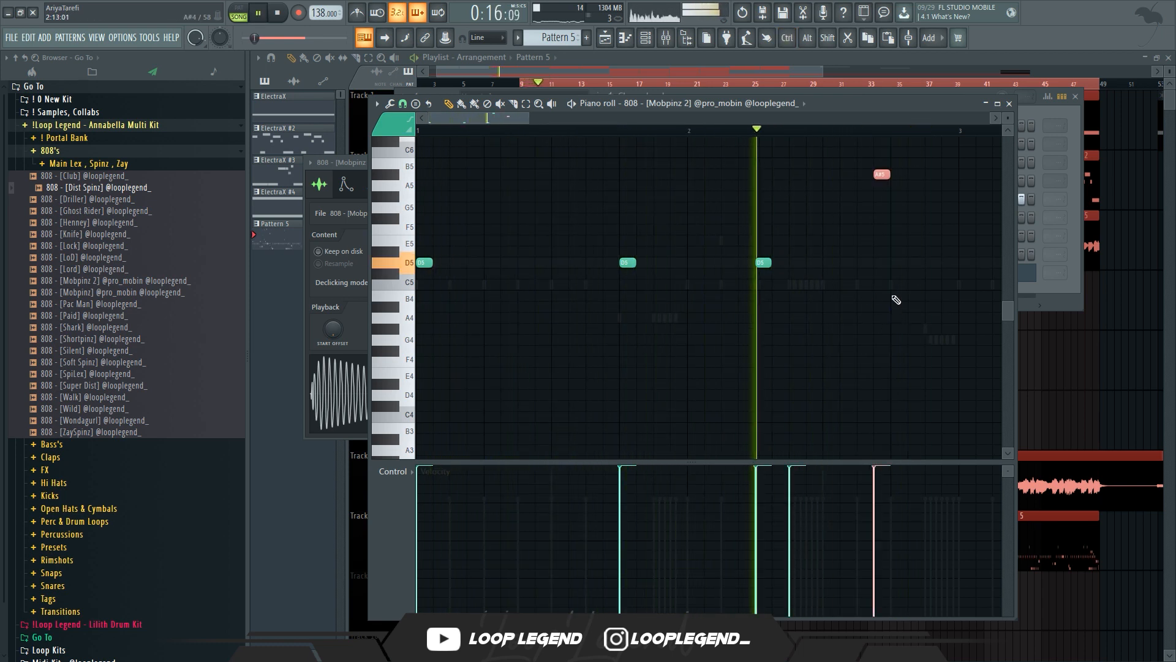
key(space)
right_click(880, 177)
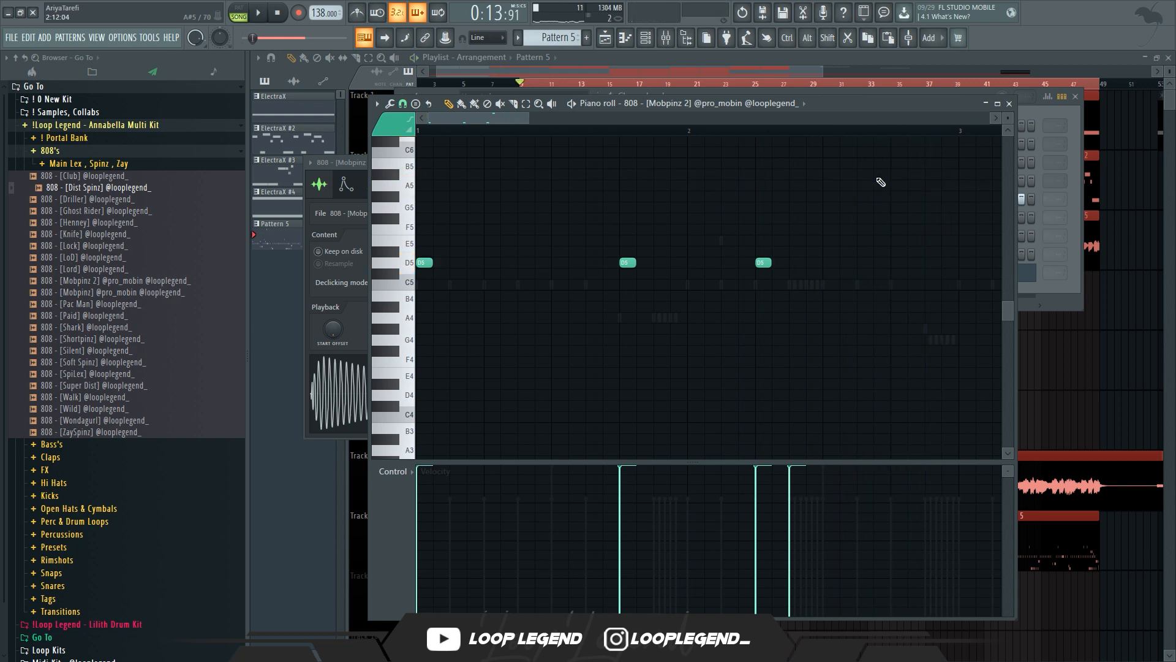
Add higher 808 notes around A5 and A#5 after the D5 notes and audition the phrase
scroll(873, 186, up, 4)
scroll(797, 215, right, 3)
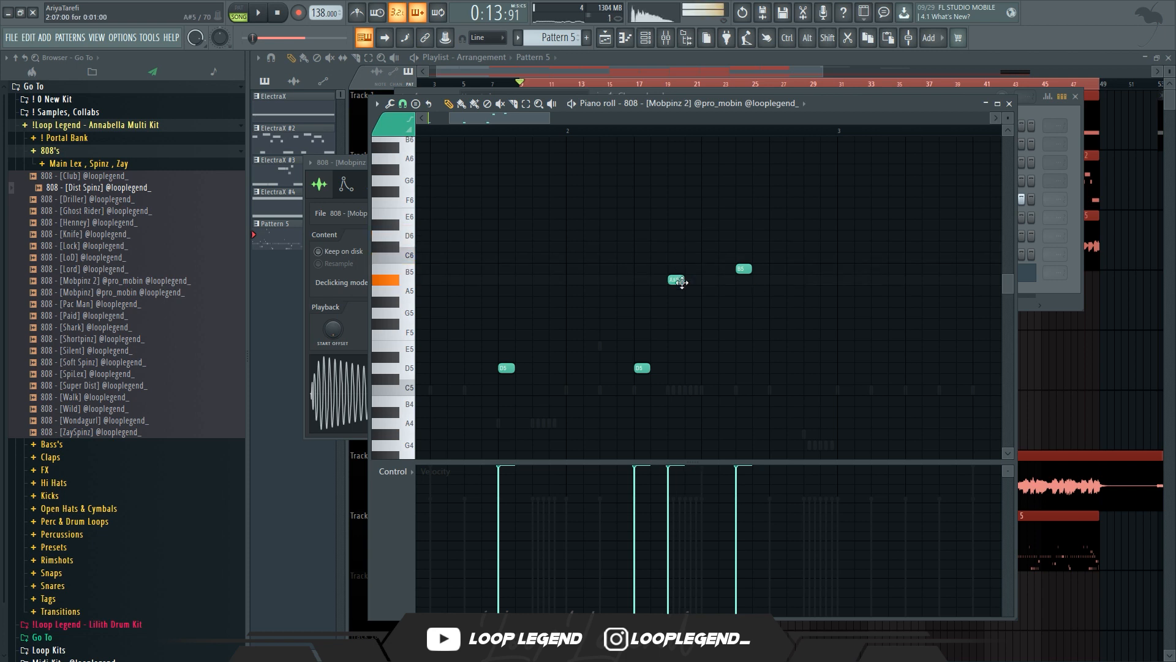
click(769, 291)
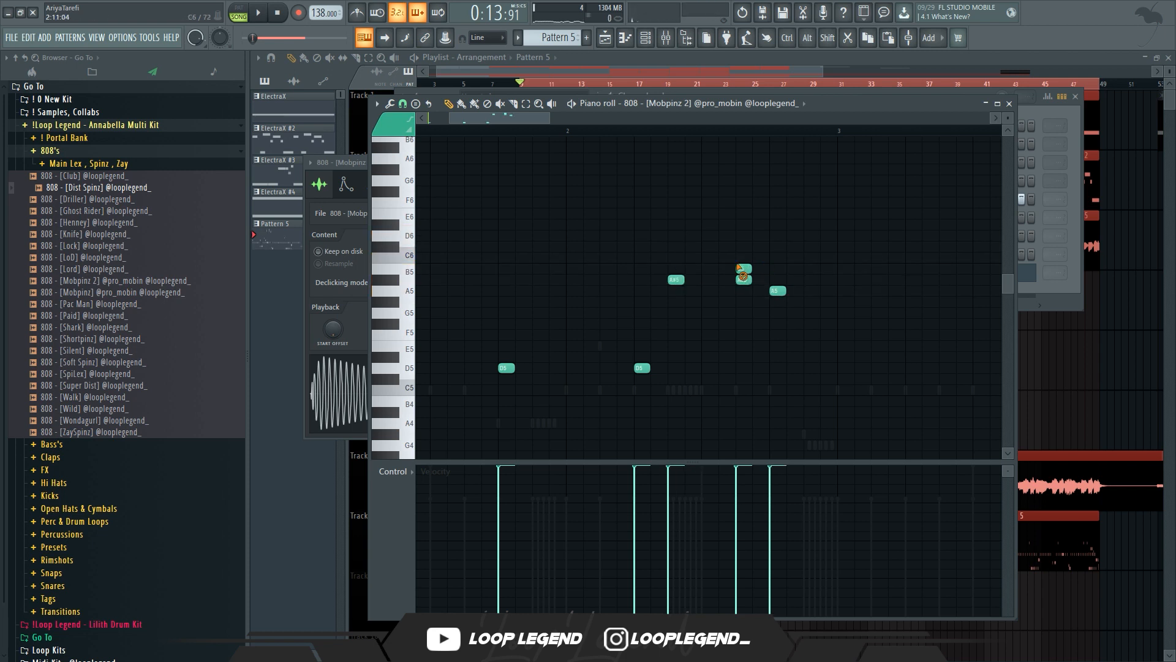
right_click(743, 269)
key(space)
scroll(746, 269, down, 5)
scroll(746, 270, up, 1)
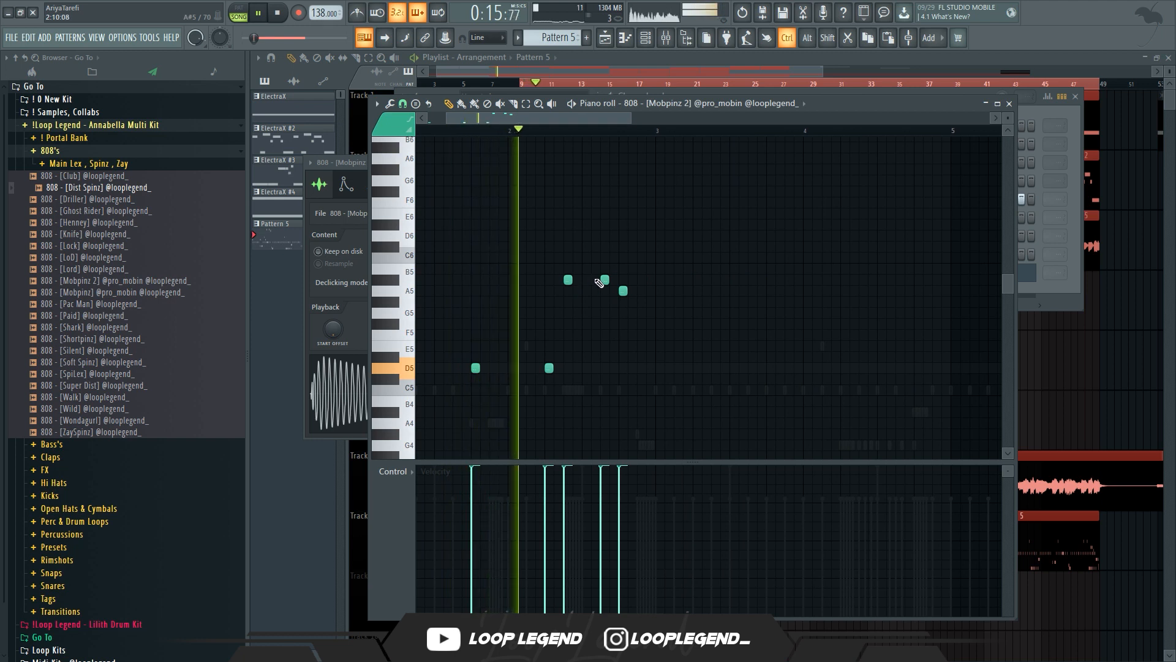
key(space)
key(F6)
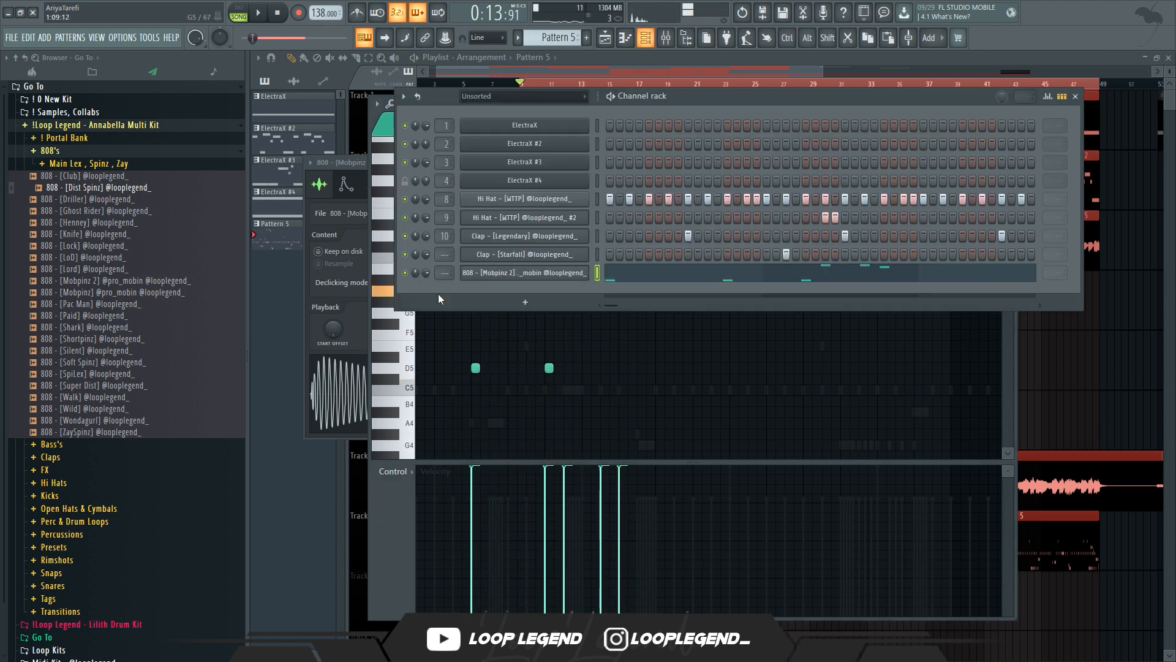
Extend the 808 phrase by repeating its notes into the following bars
right_click(517, 278)
click(598, 354)
key(space)
key(F6)
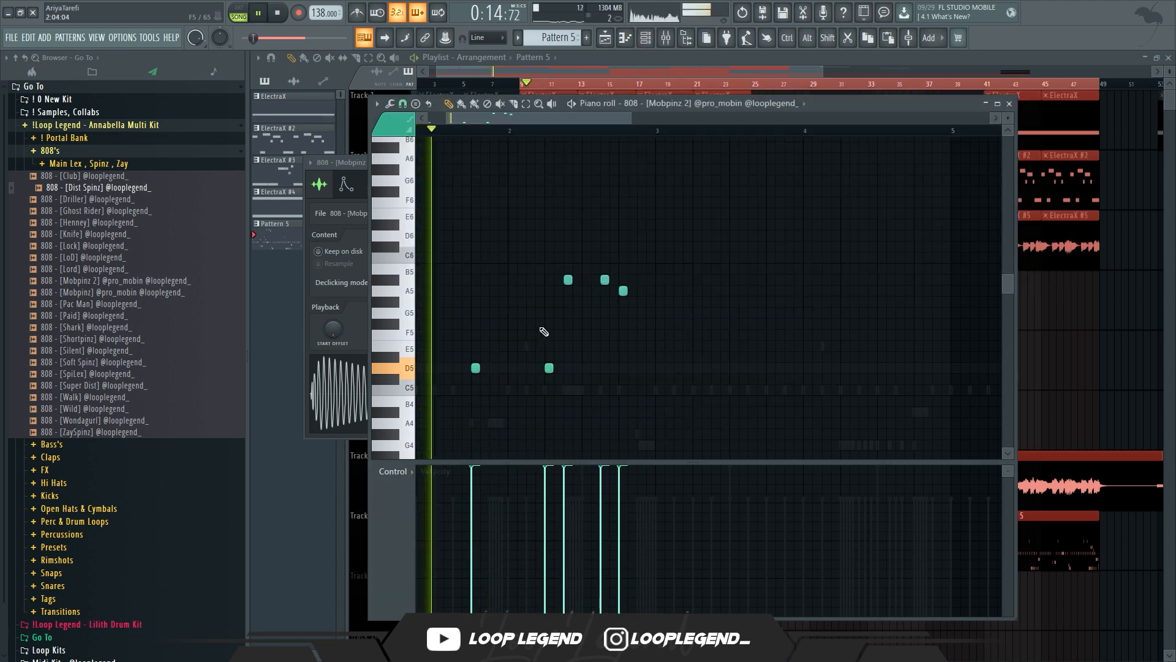
key(space)
key(ctrl+l)
right_click(715, 341)
key(space)
key(ctrl+b)
key(ctrl+z)
scroll(728, 309, down, 1)
scroll(729, 350, right, 2)
scroll(728, 363, up, 3)
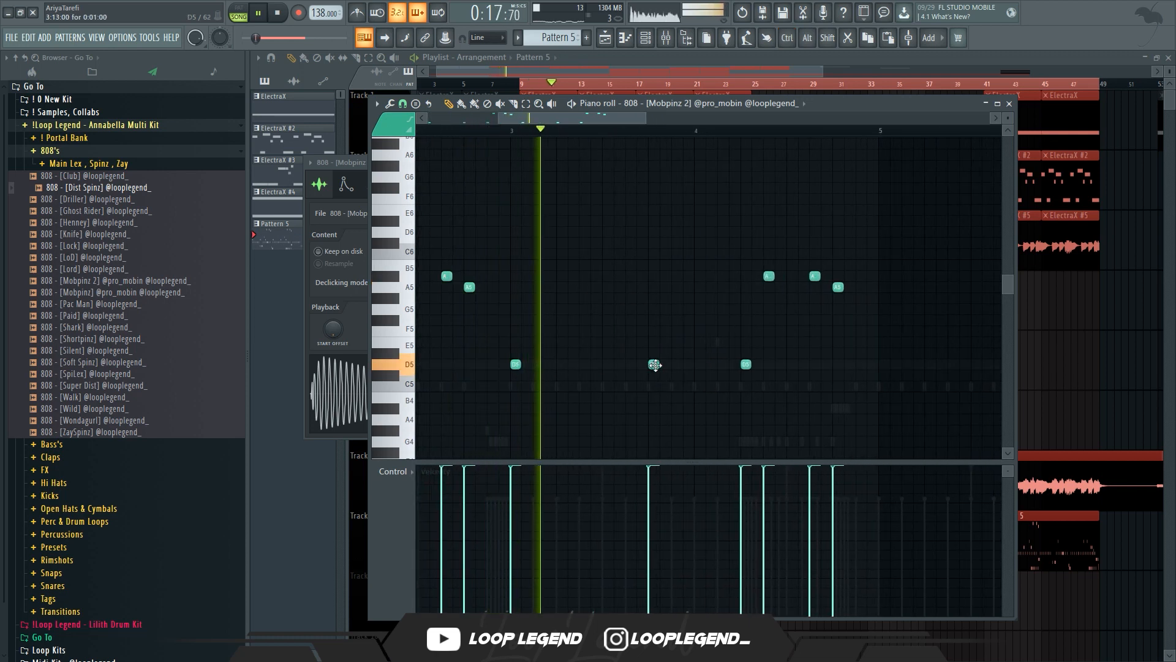
Add a D5 808 note, raise another D5 note to A5 and delete a neighbouring high note
click(676, 364)
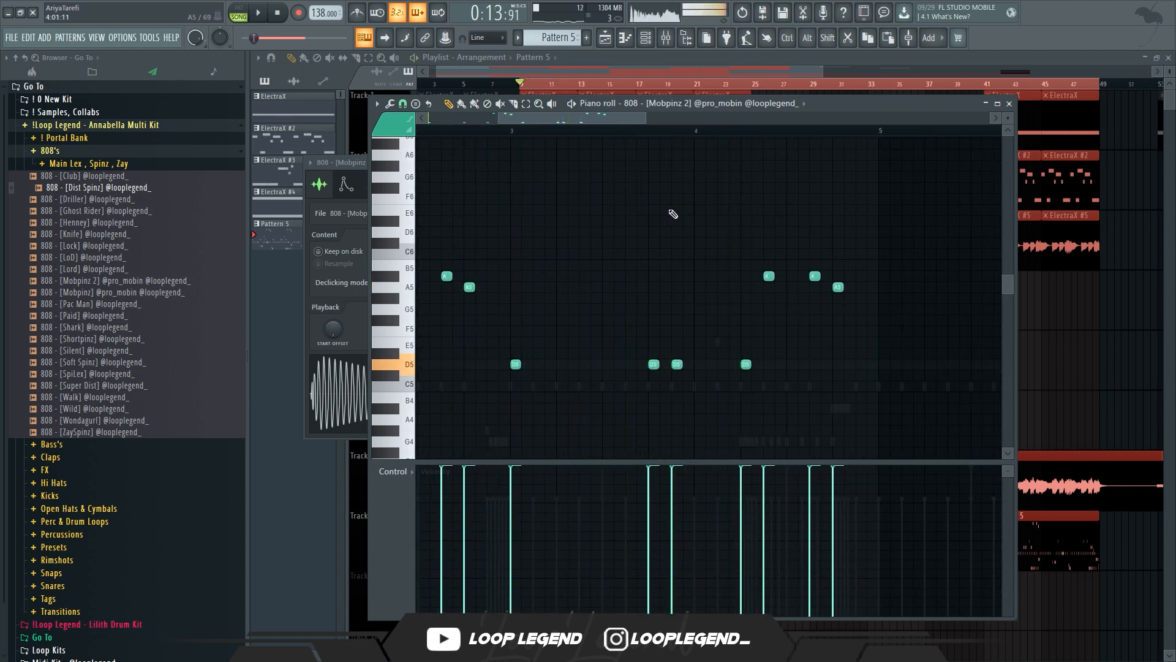
click(514, 132)
key(space)
scroll(747, 368, down, 2)
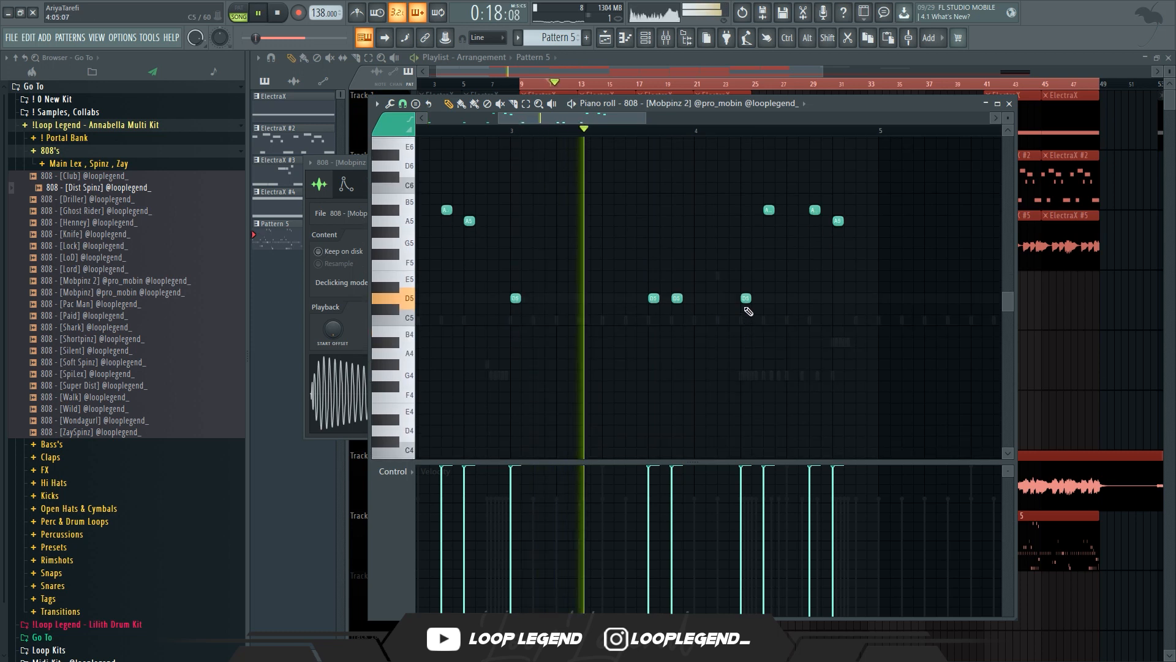
drag(744, 300, 744, 208)
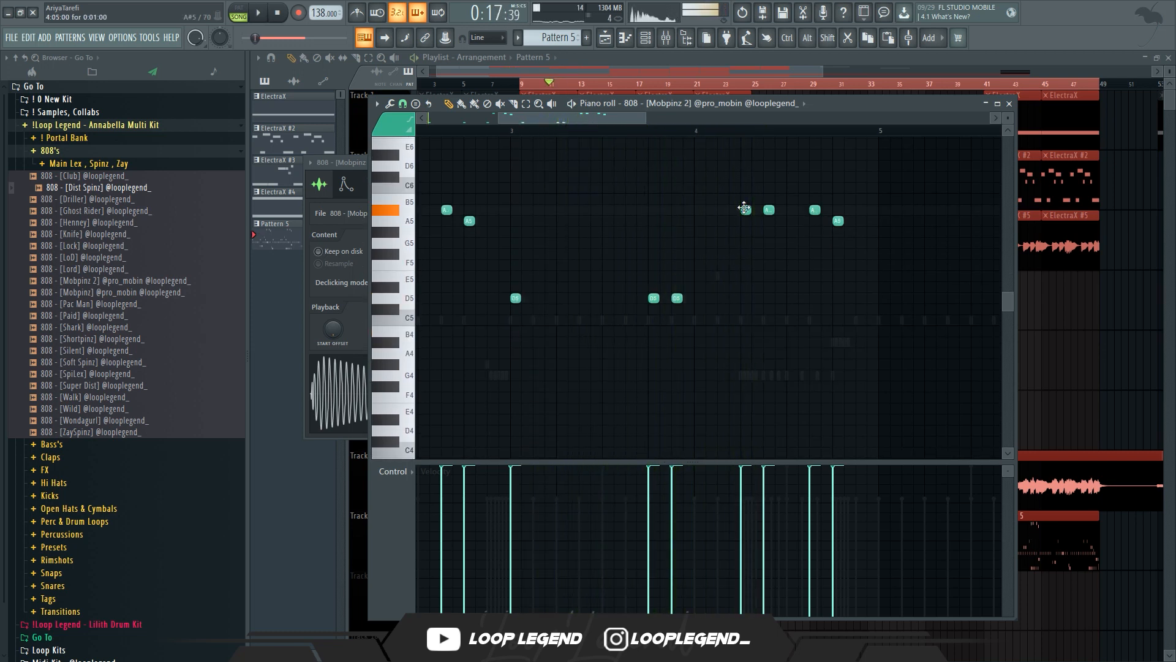
scroll(788, 214, up, 2)
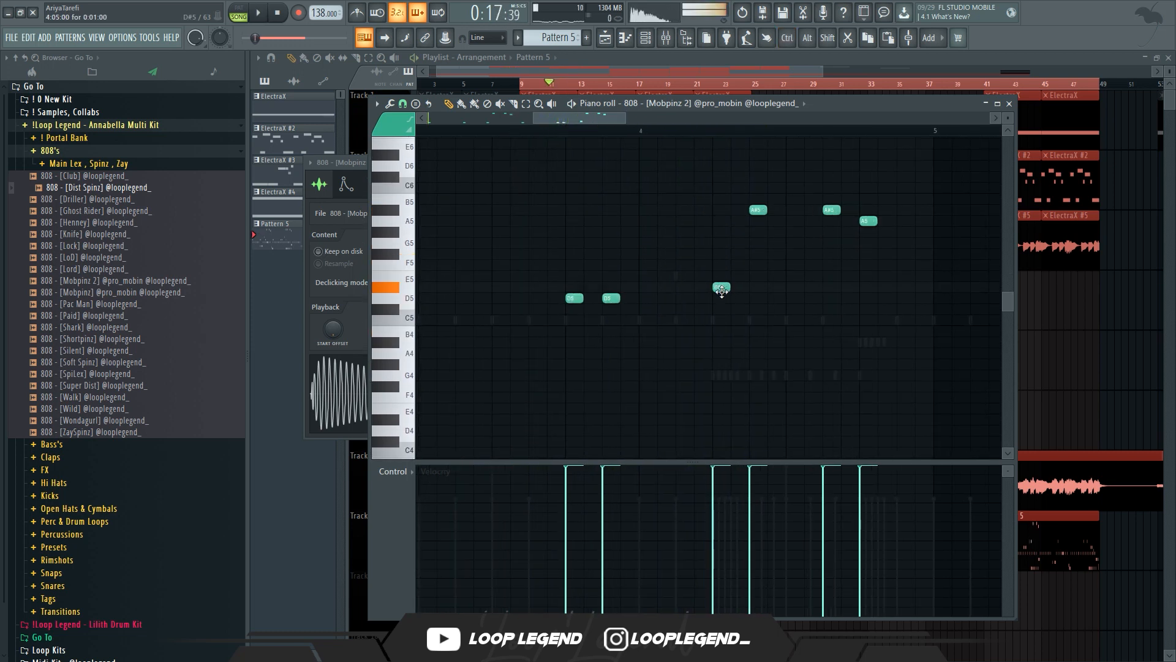
right_click(757, 209)
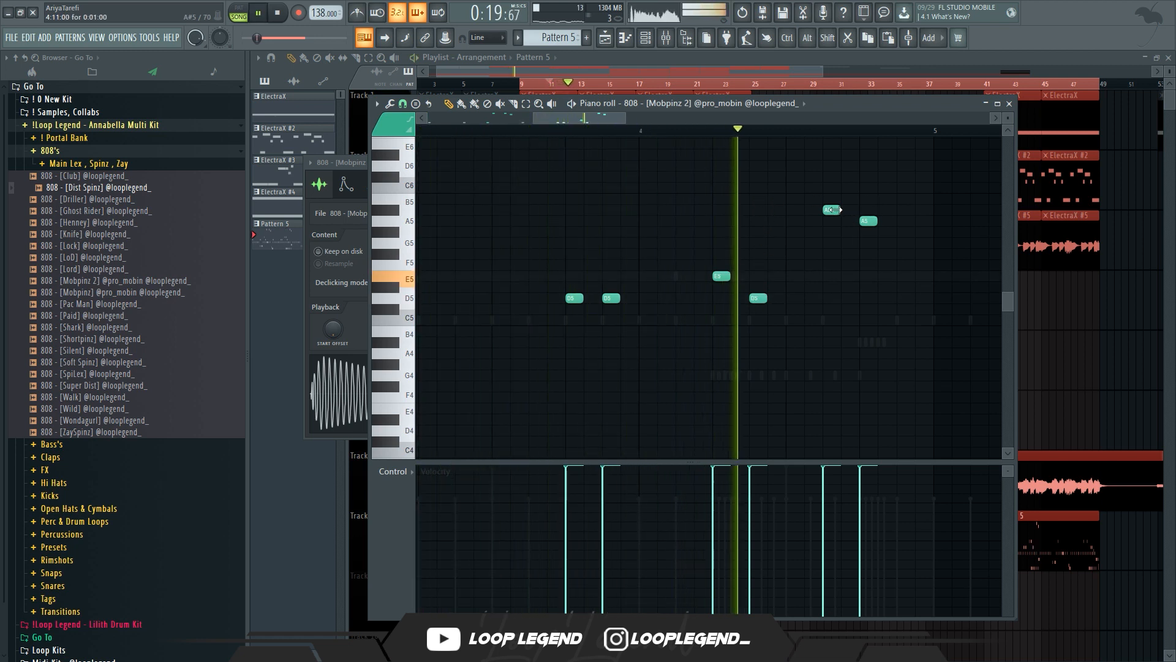
Raise one 808 note to F5 and drop the last two high notes down into the lower register
key(space)
drag(715, 275, 716, 264)
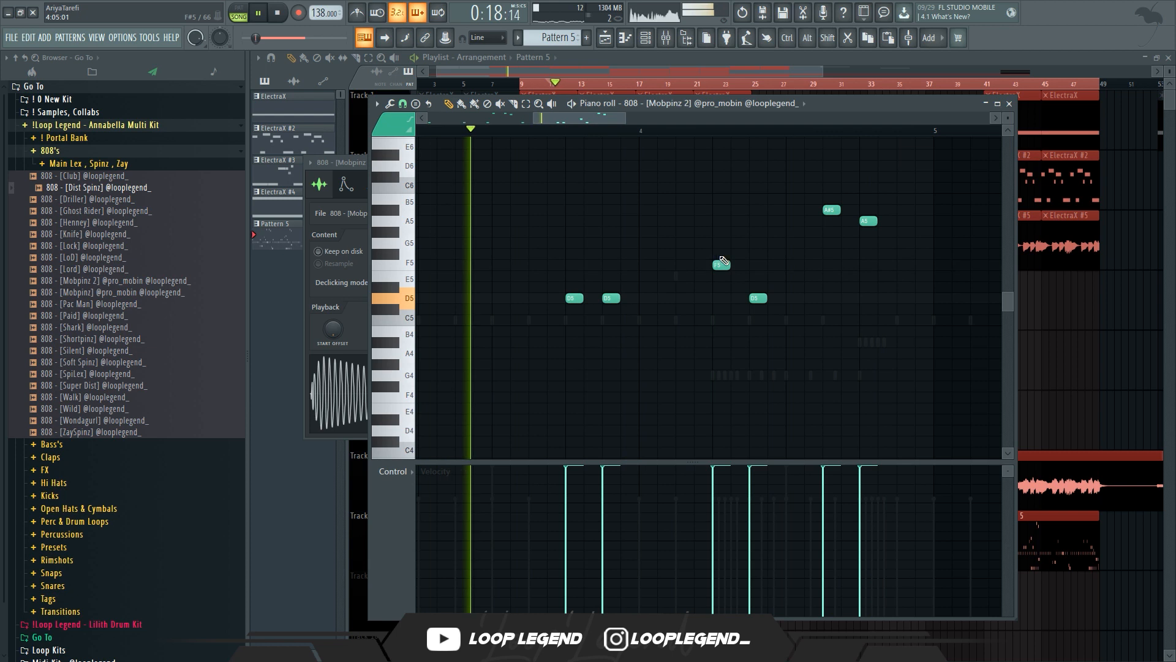
key(space)
drag(834, 211, 833, 333)
key(space)
click(870, 219)
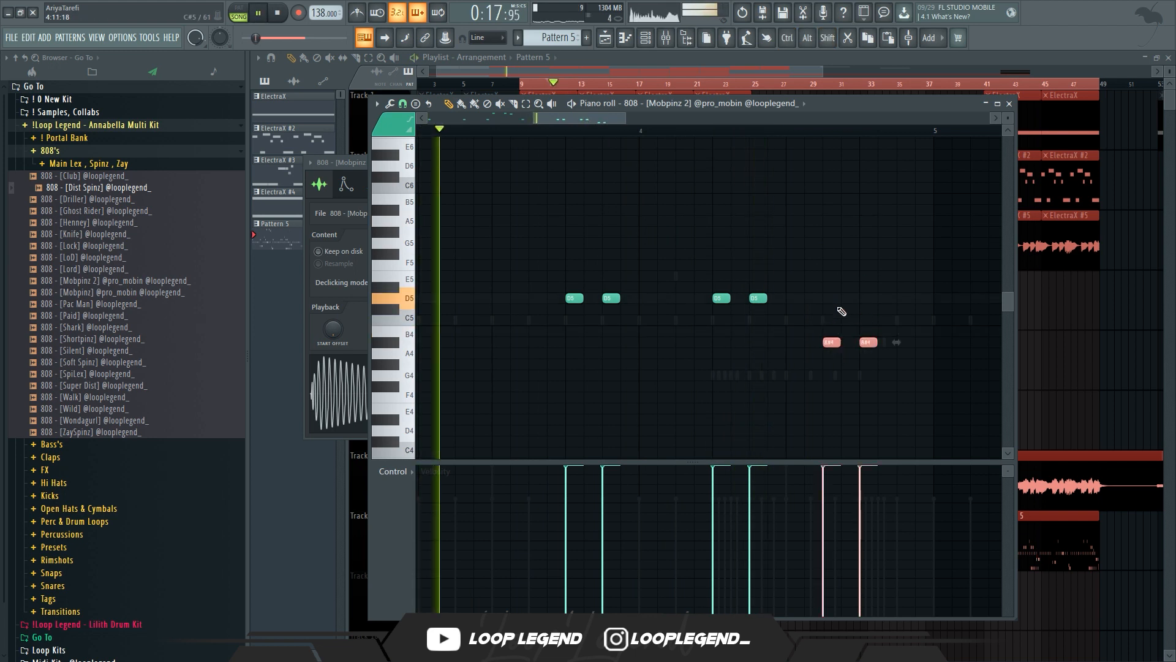
key(shift+Down)
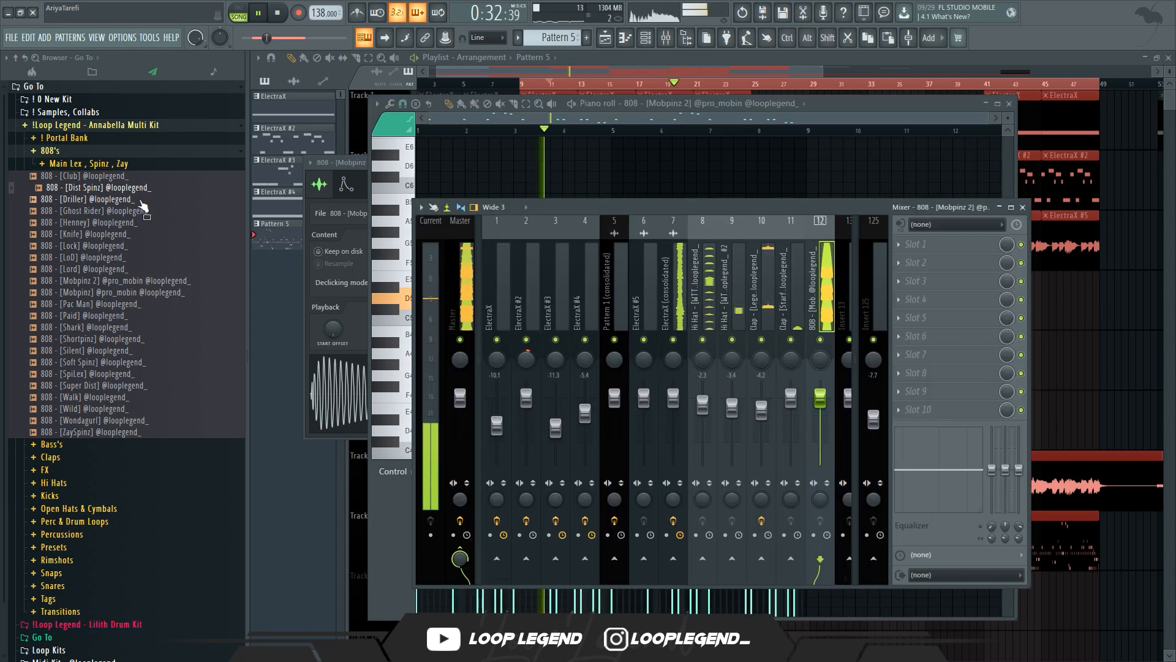
Load 808 - [SpiLex] into a new channel and raise its sampler fade-out
right_click(107, 374)
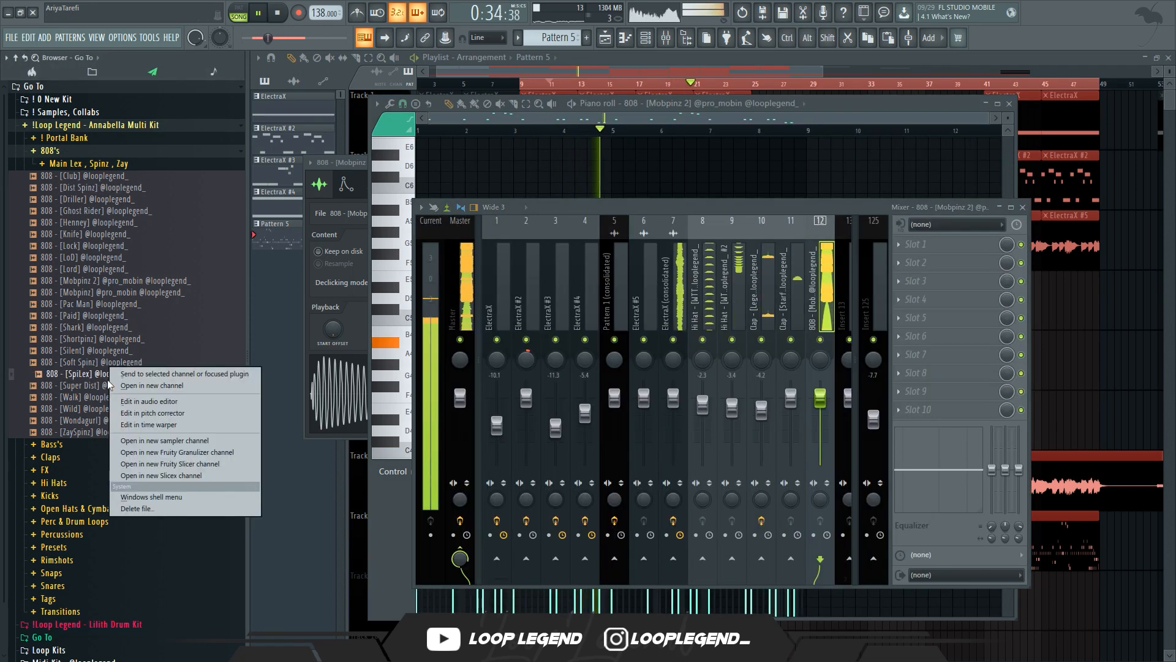
click(142, 385)
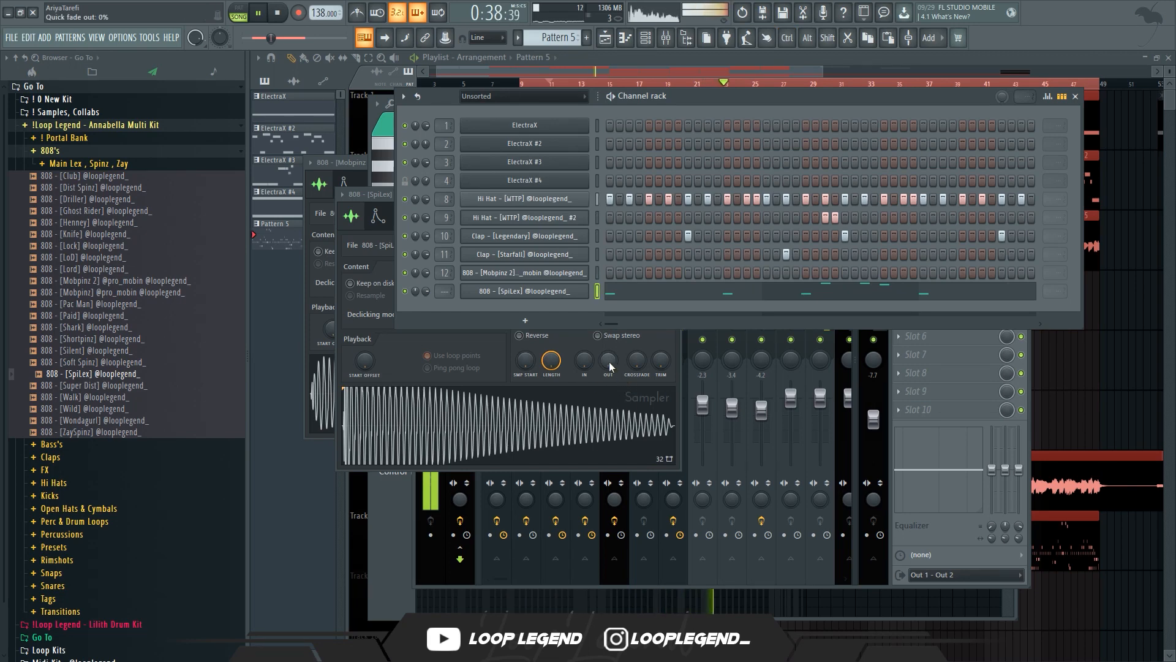
drag(609, 362, 608, 366)
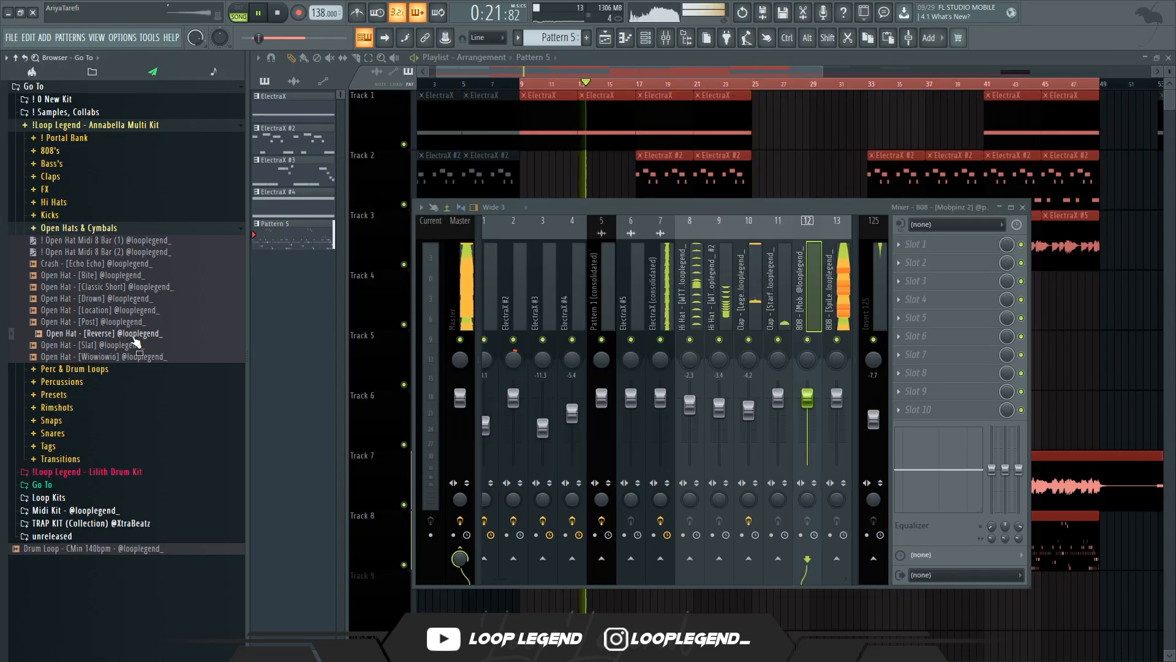
Add an Open Hat - [Reverse] sample channel and open the mixer
right_click(136, 341)
click(162, 344)
click(650, 310)
click(688, 310)
click(624, 38)
Load the Master Kharaki (5) preset from the browser's Master presets onto the master mixer track
scroll(430, 375, up, 5)
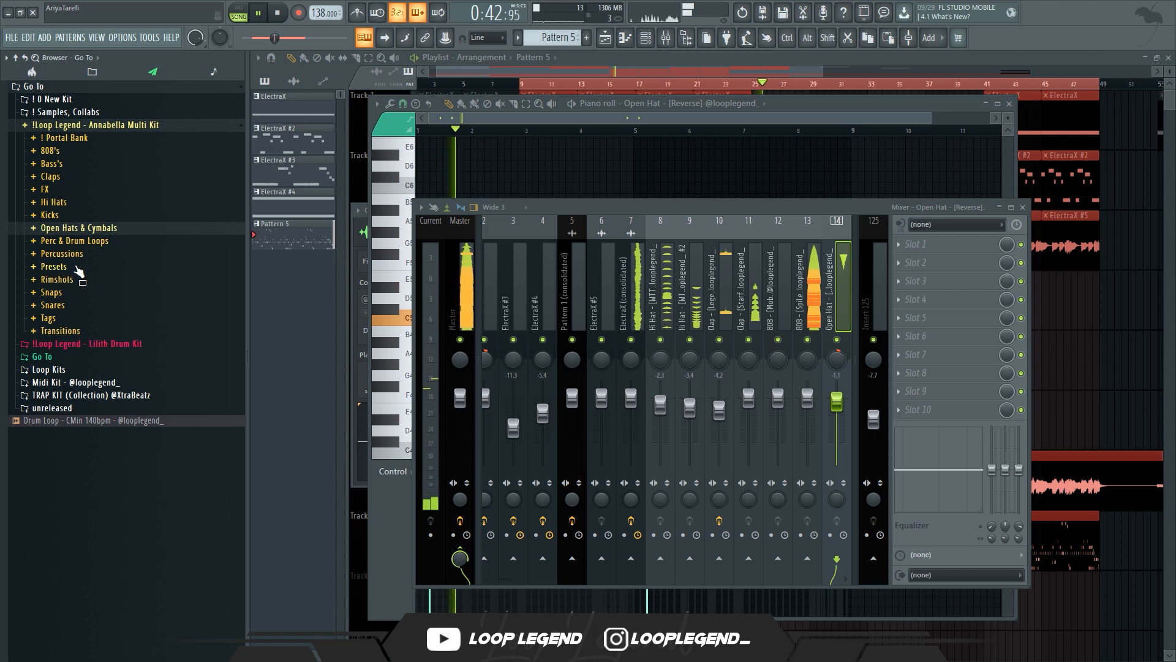
click(69, 268)
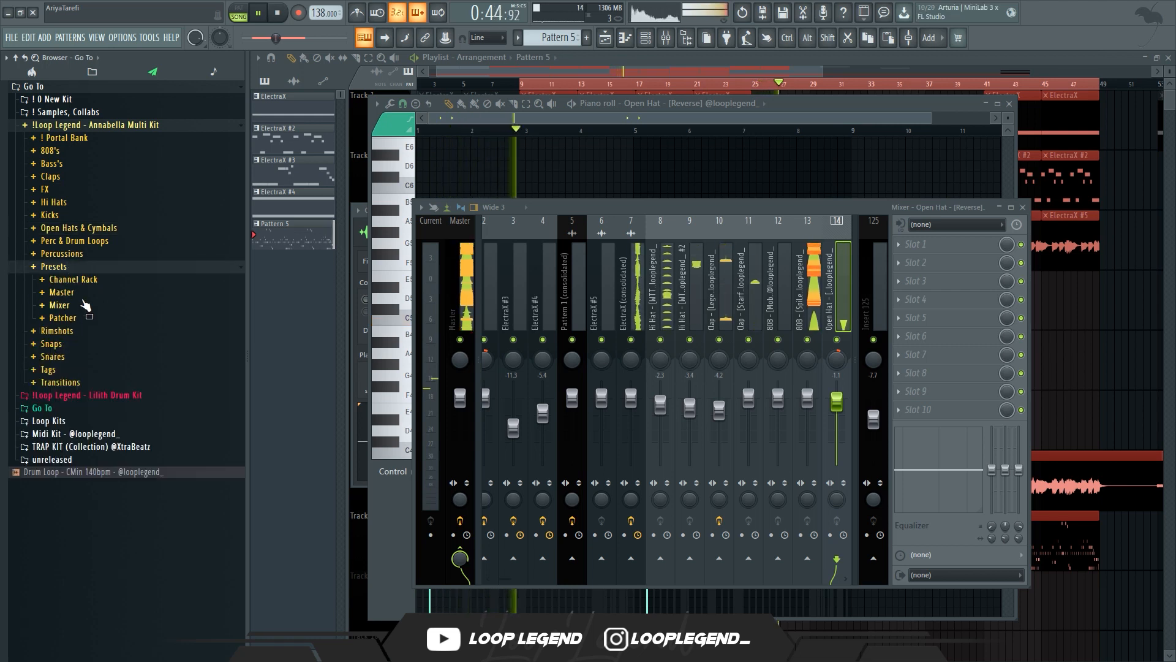
click(73, 292)
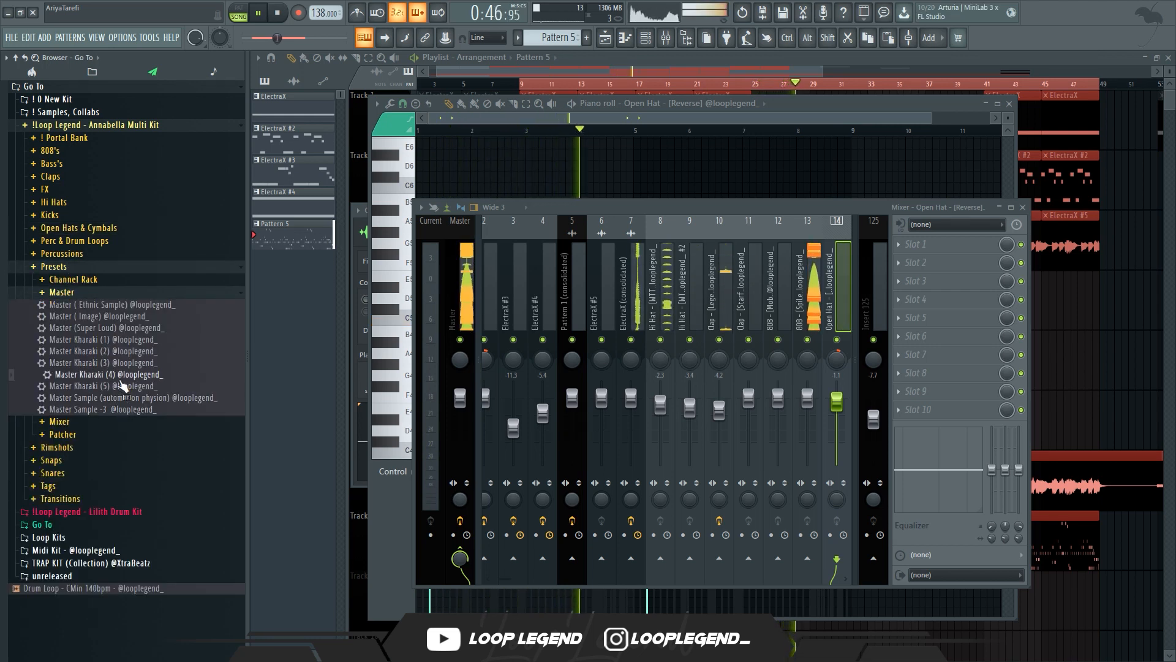
drag(124, 385, 443, 298)
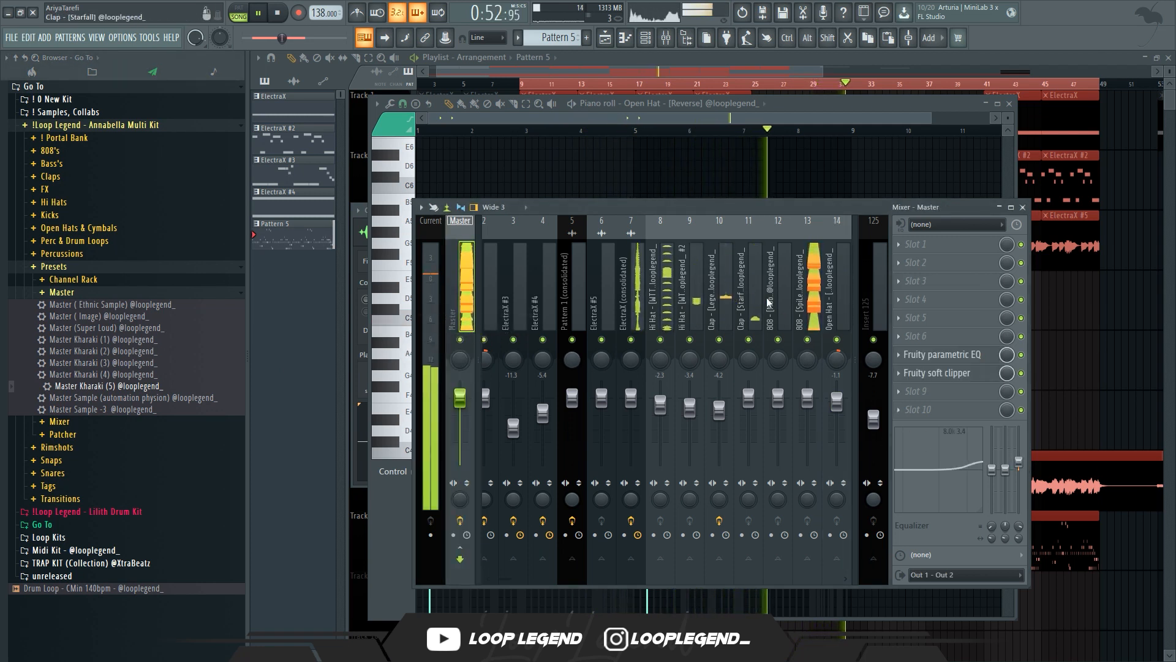
Lower the volume faders of the two hi-hat mixer tracks
click(642, 315)
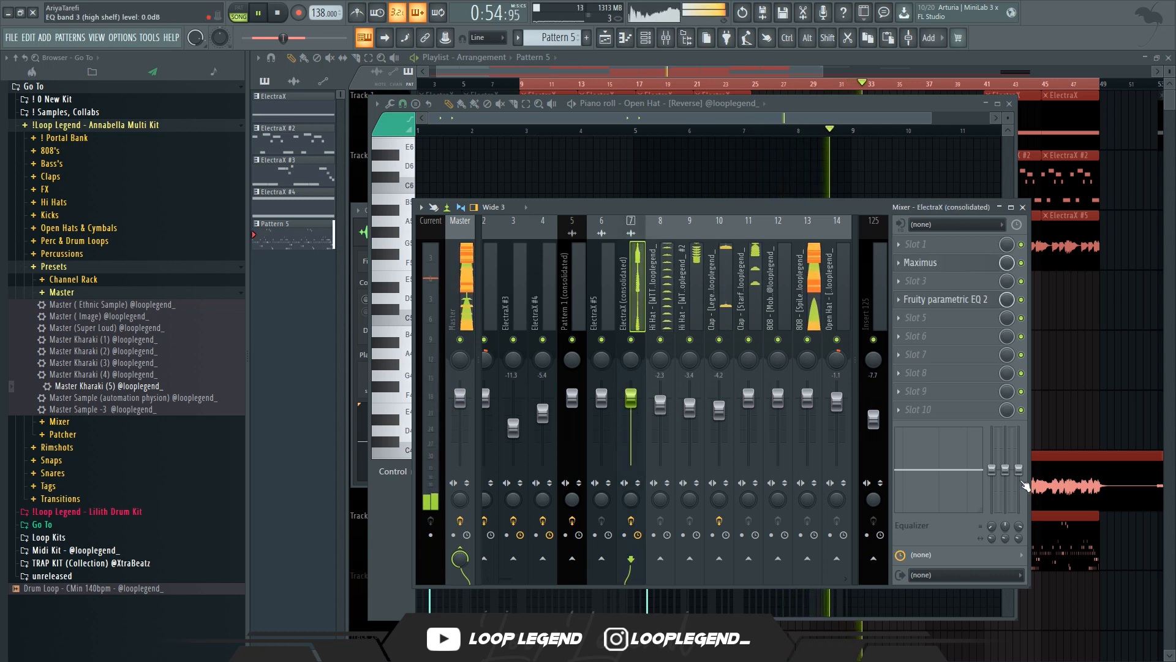
click(645, 421)
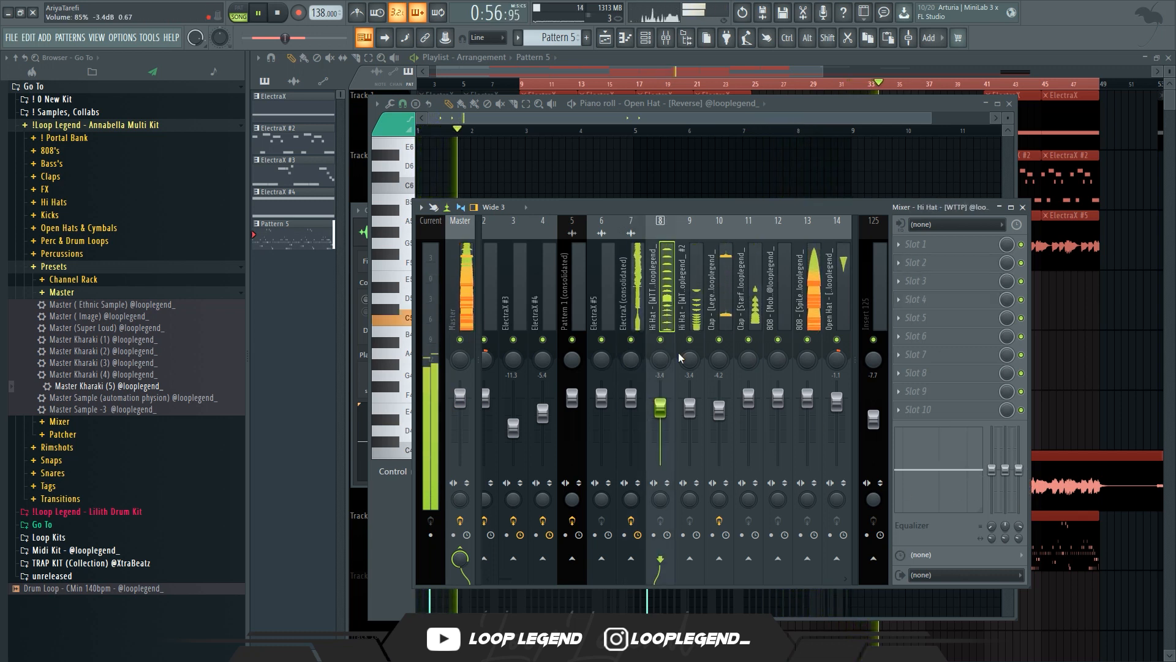
click(696, 321)
ctrl+shift+click(667, 320)
drag(690, 407, 690, 415)
click(666, 319)
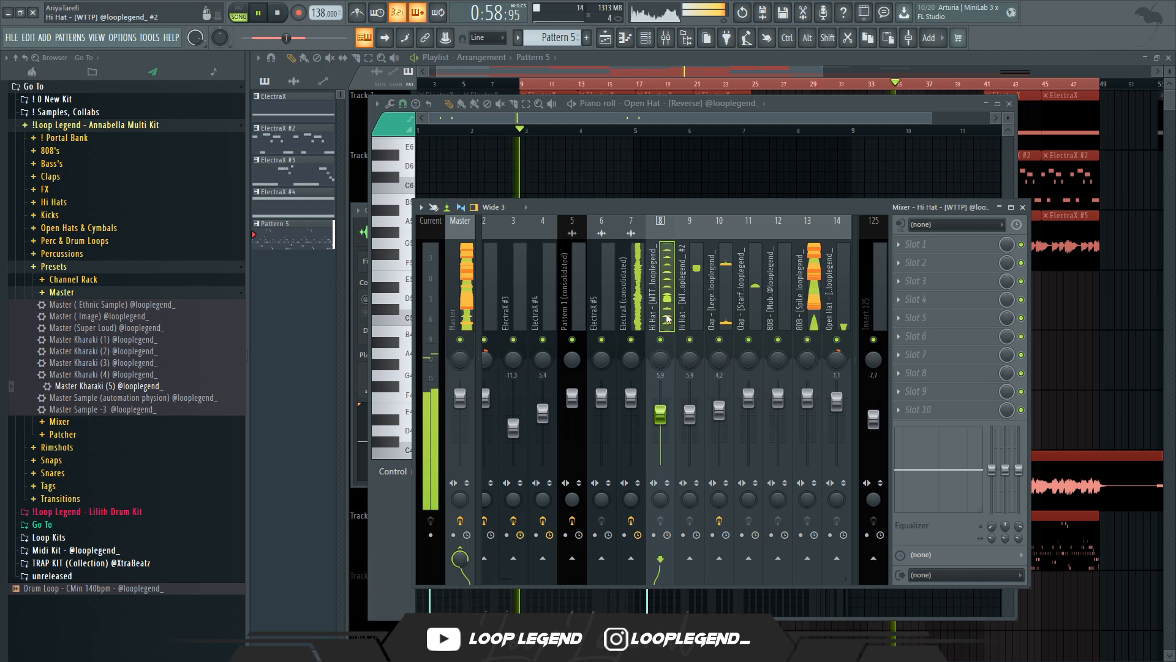
Lower the clap and Open Hat - [Reverse] mixer track volumes, stepping through the drum tracks
key(Right)
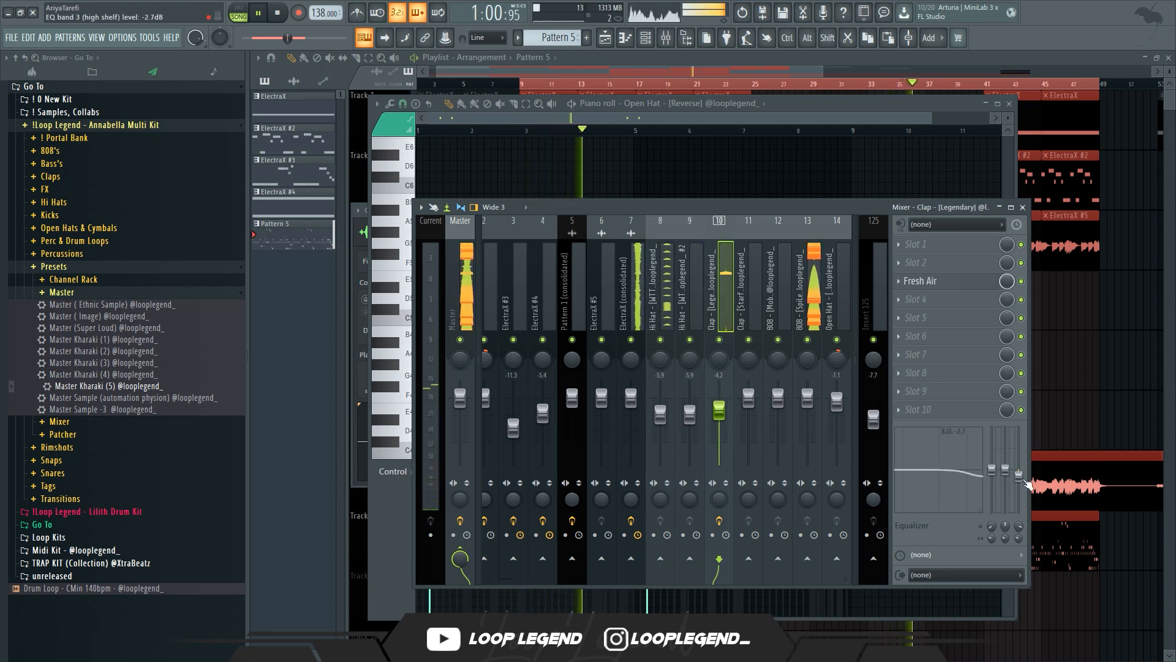
drag(724, 418, 725, 421)
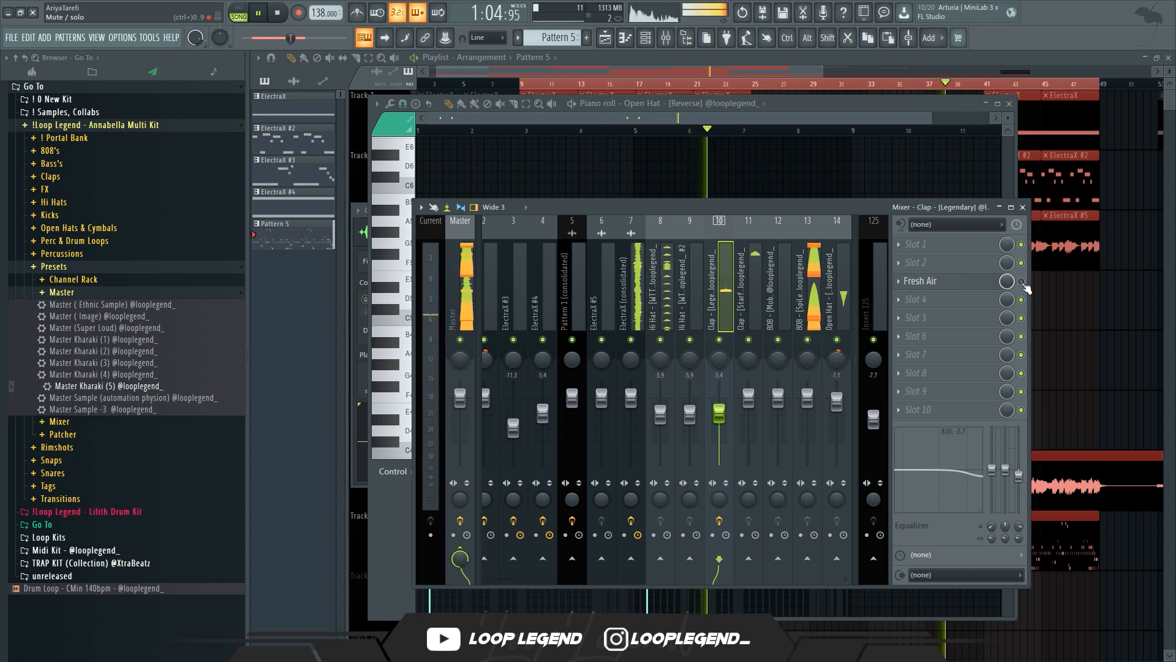
key(Right)
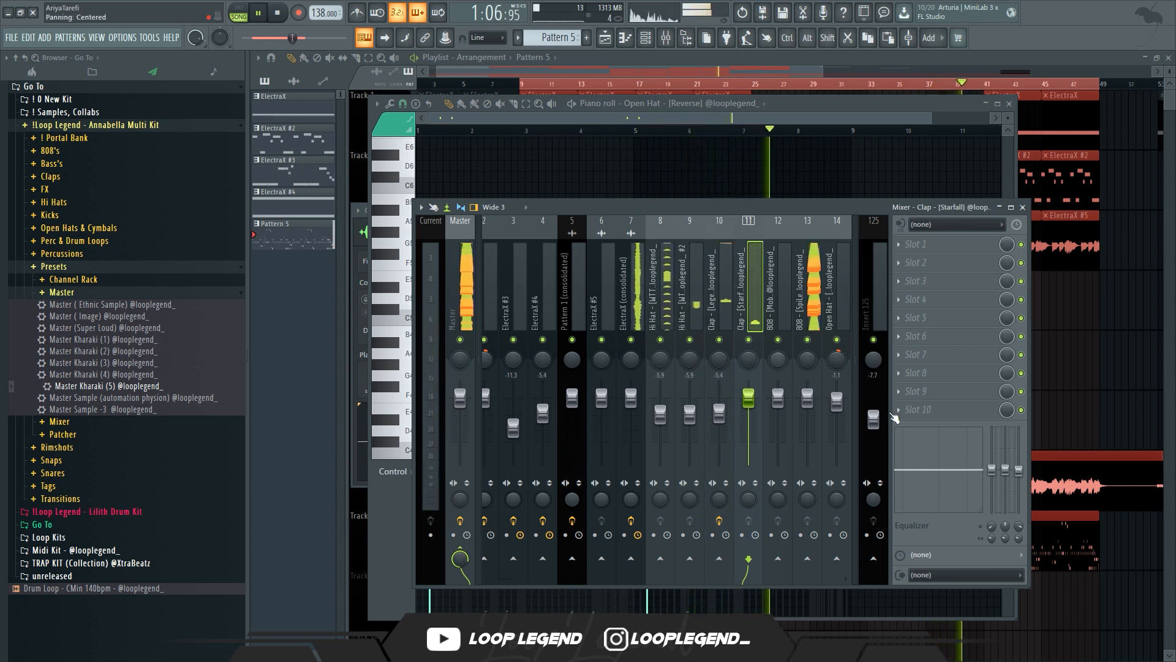
drag(1023, 470, 1023, 478)
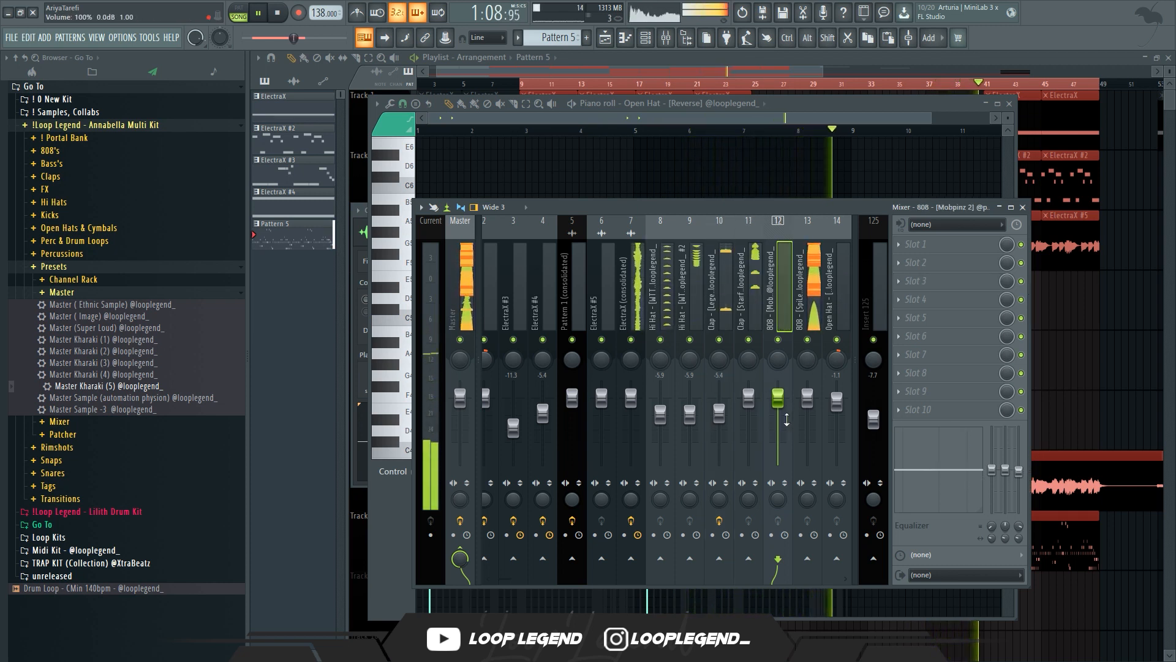
key(Right)
key(Right)
key(Right)
drag(837, 411, 837, 414)
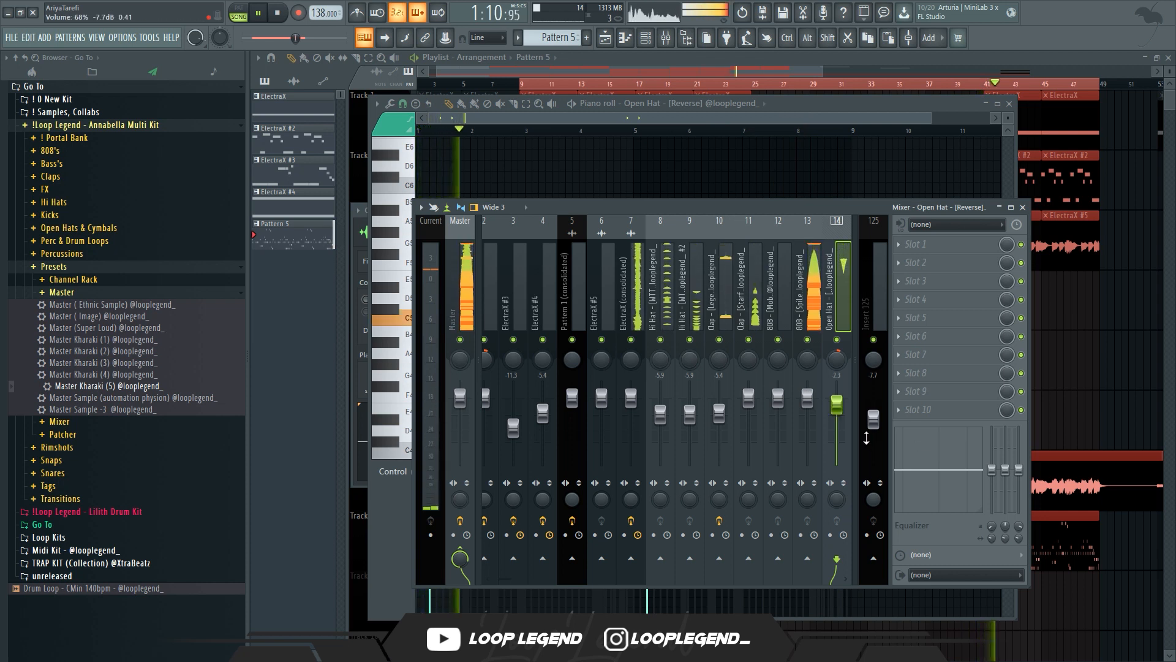
key(Left)
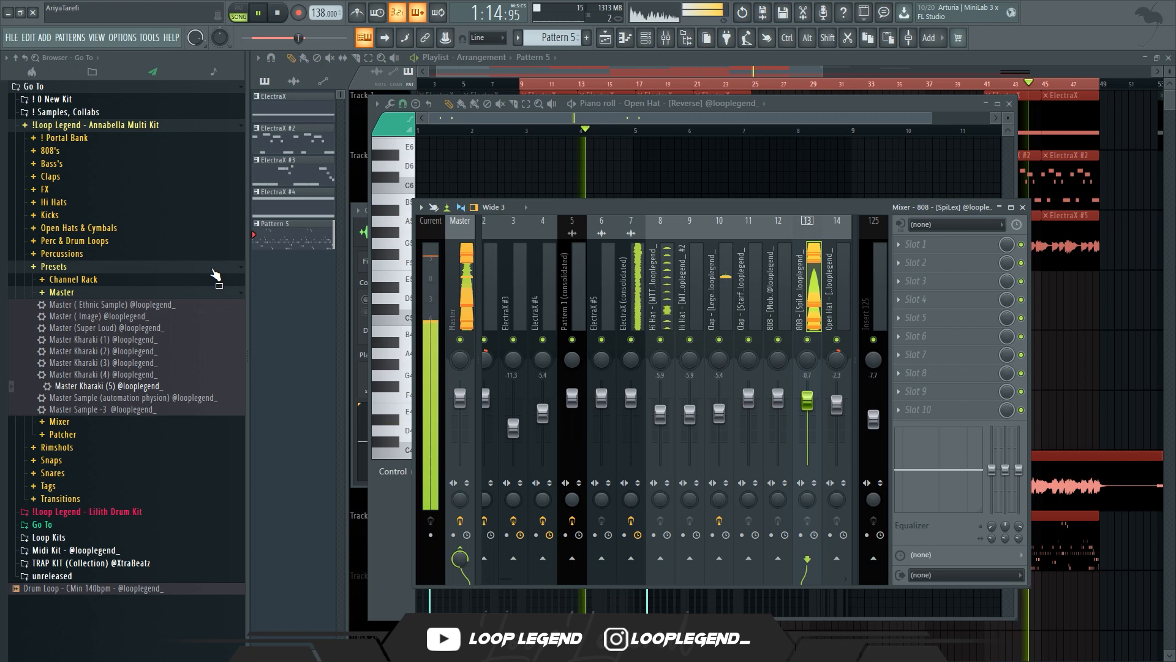
Add the Snare - [Future] sample from the browser's Snares folder as a new channel in the channel rack
click(213, 269)
click(154, 304)
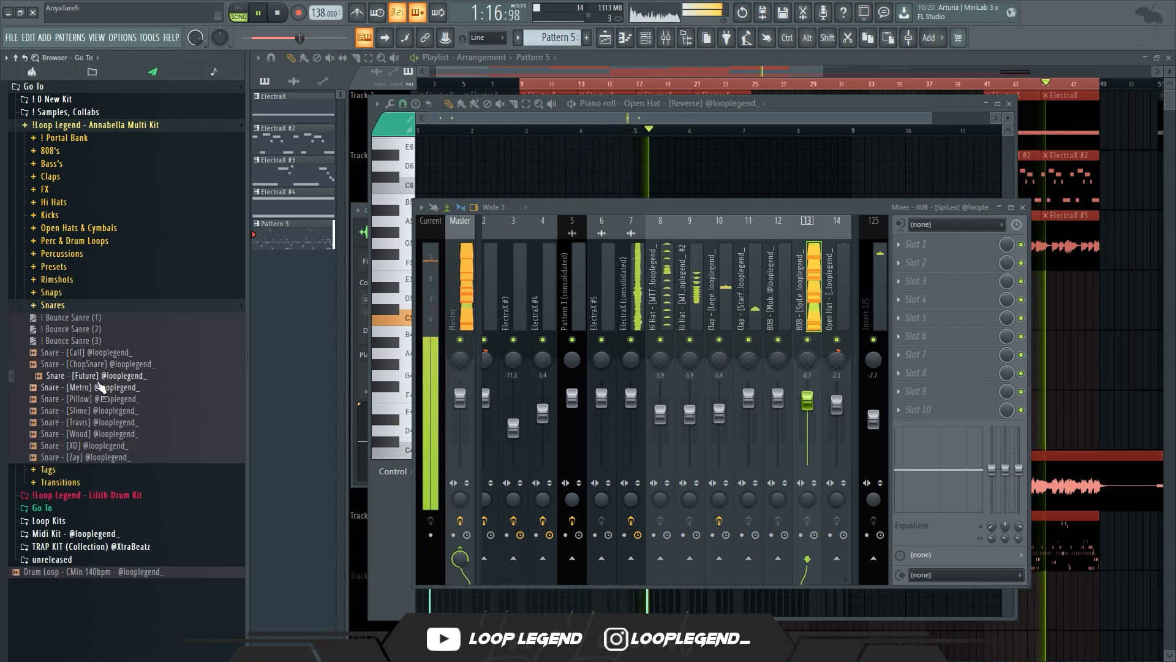
right_click(96, 375)
click(141, 387)
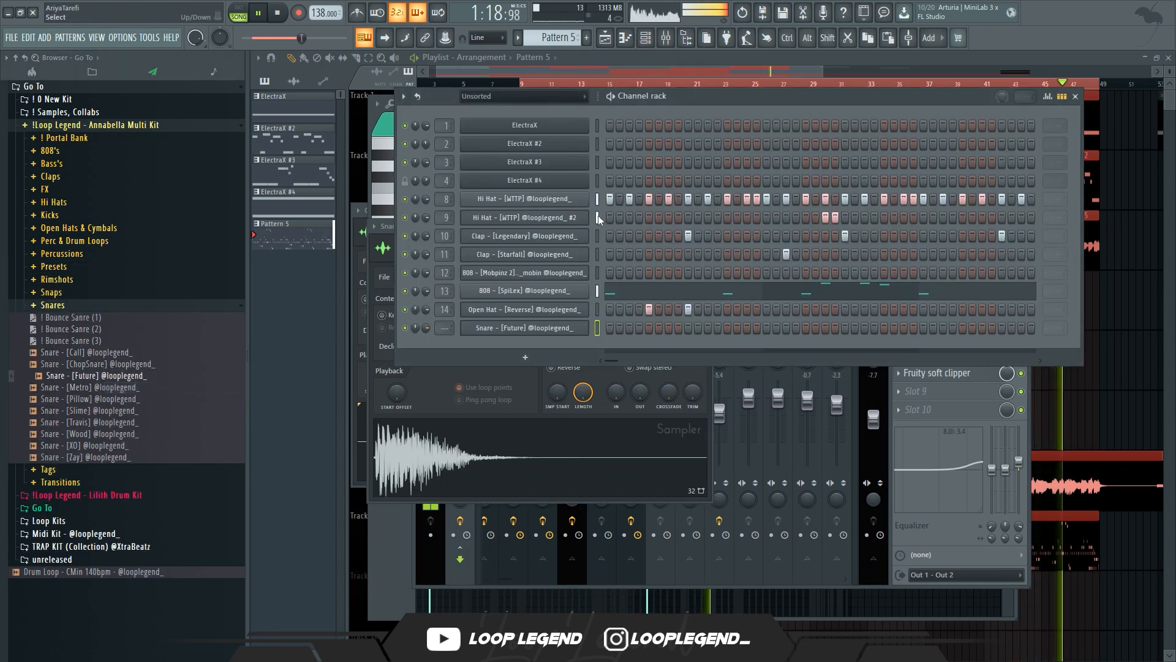
Copy the Clap - [Legendary] step pattern and paste it onto the Snare - [Future] channel
click(598, 233)
key(ctrl+c)
click(598, 333)
key(ctrl+v)
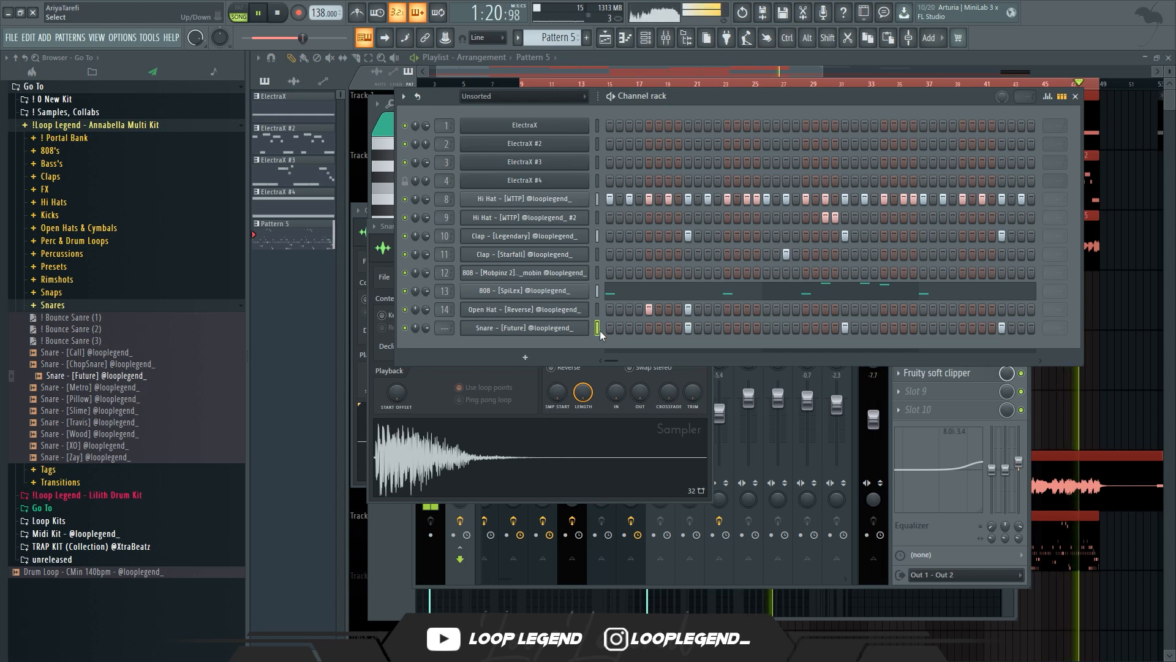
Link the snare channel to mixer track 15 and lower that track's volume fader
key(ctrl+l)
key(F6)
drag(836, 399, 837, 410)
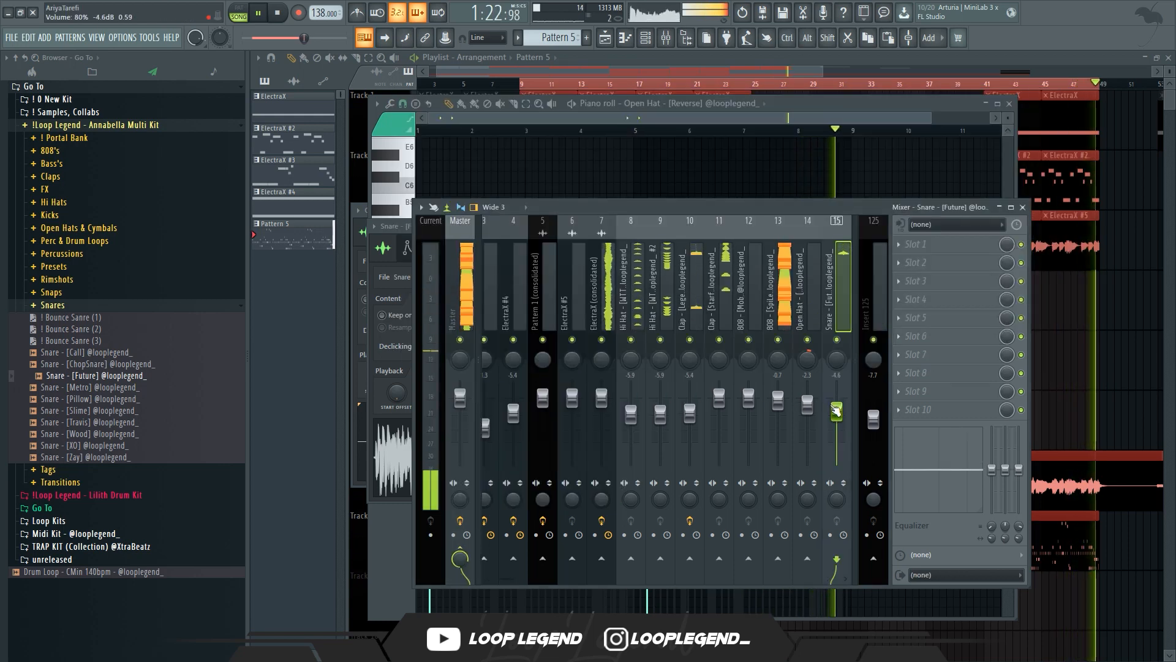
click(701, 297)
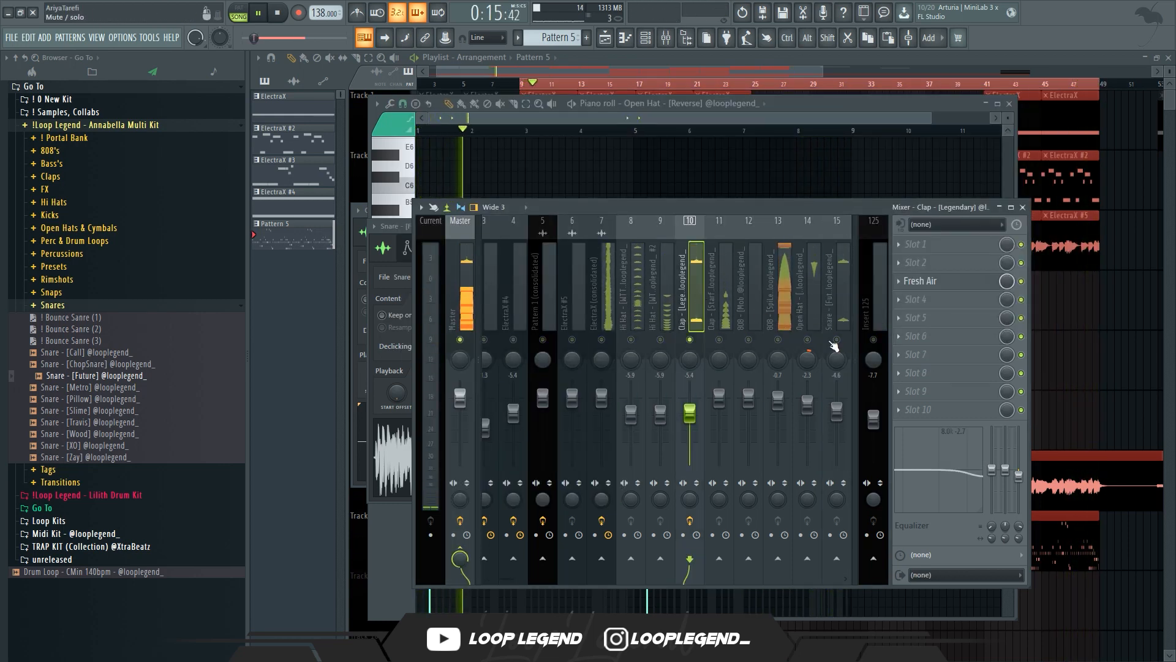
click(837, 288)
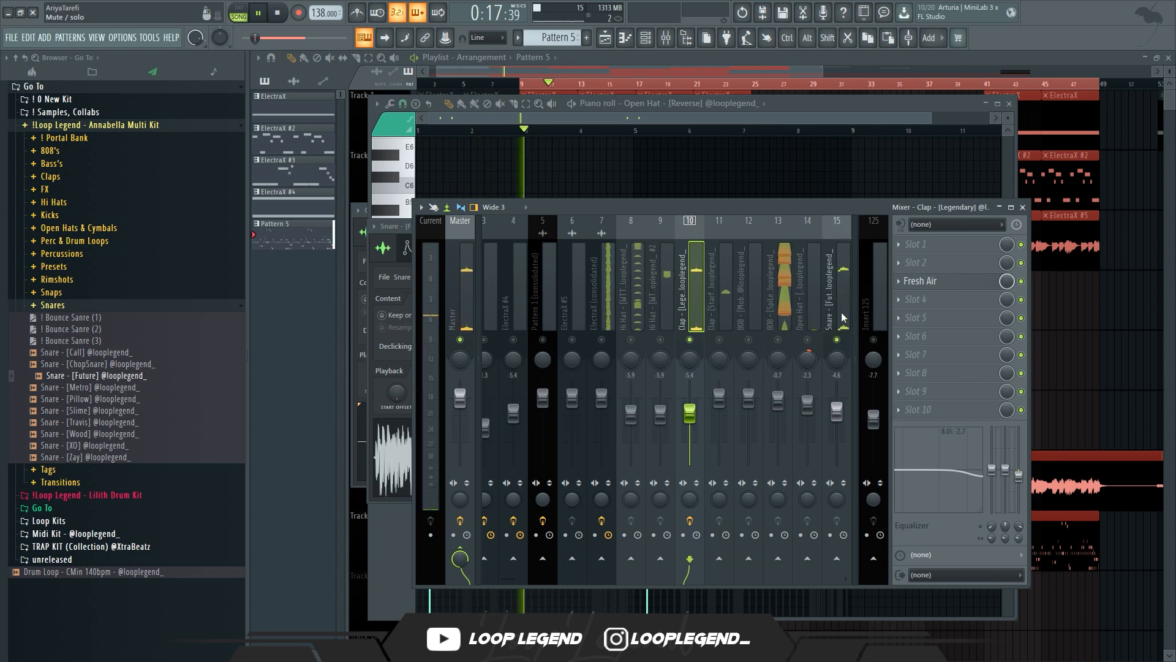
click(450, 317)
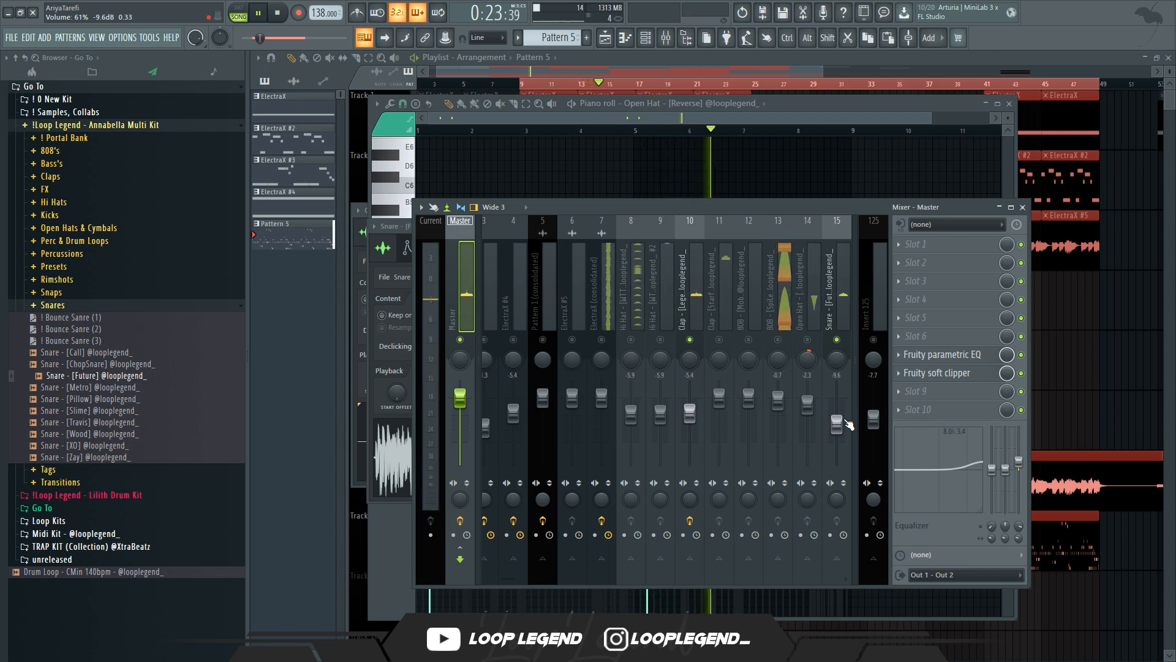
click(836, 325)
Inspect the snare channel's settings and its notes in the piano roll
key(F7)
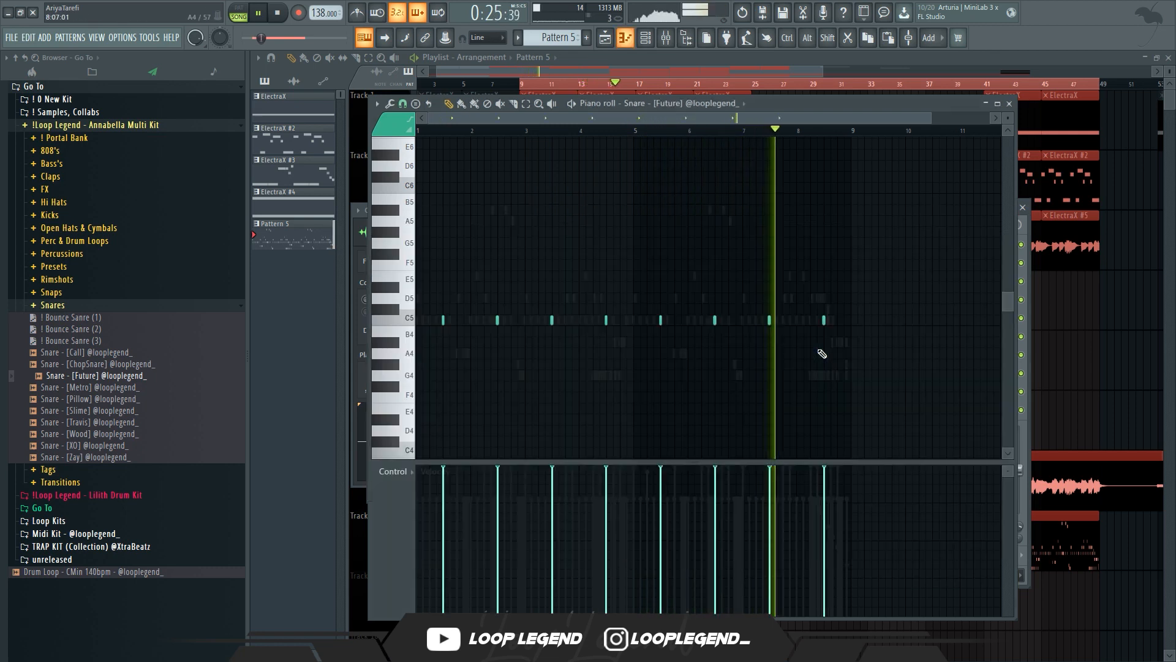
key(F6)
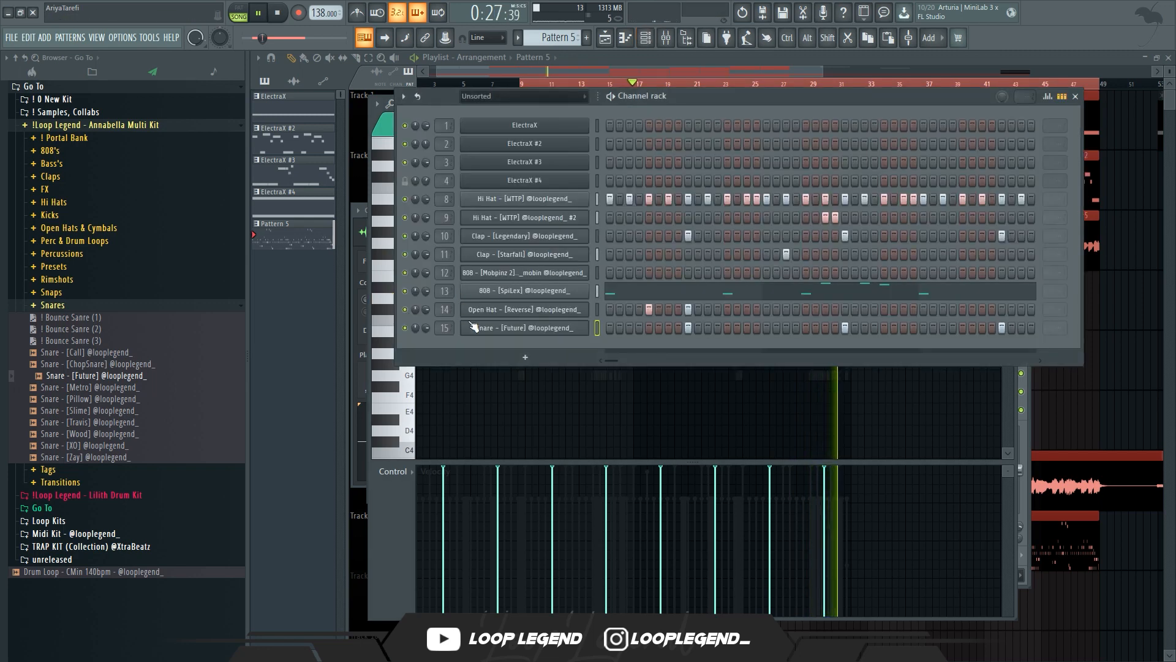
click(491, 330)
click(437, 248)
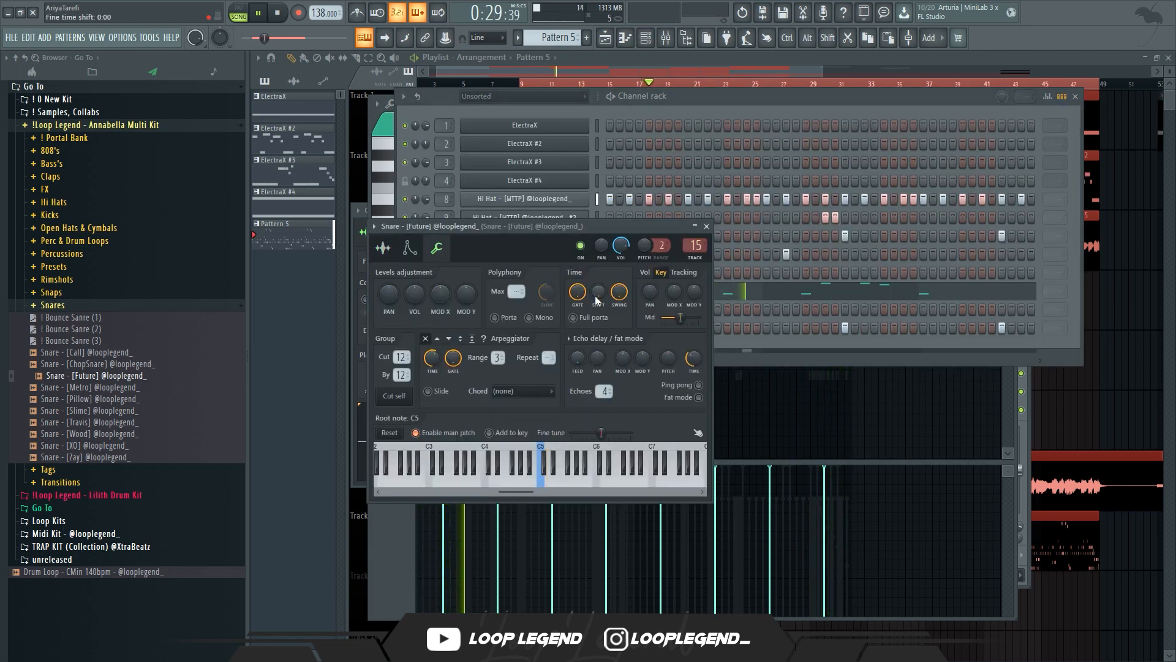
key(F7)
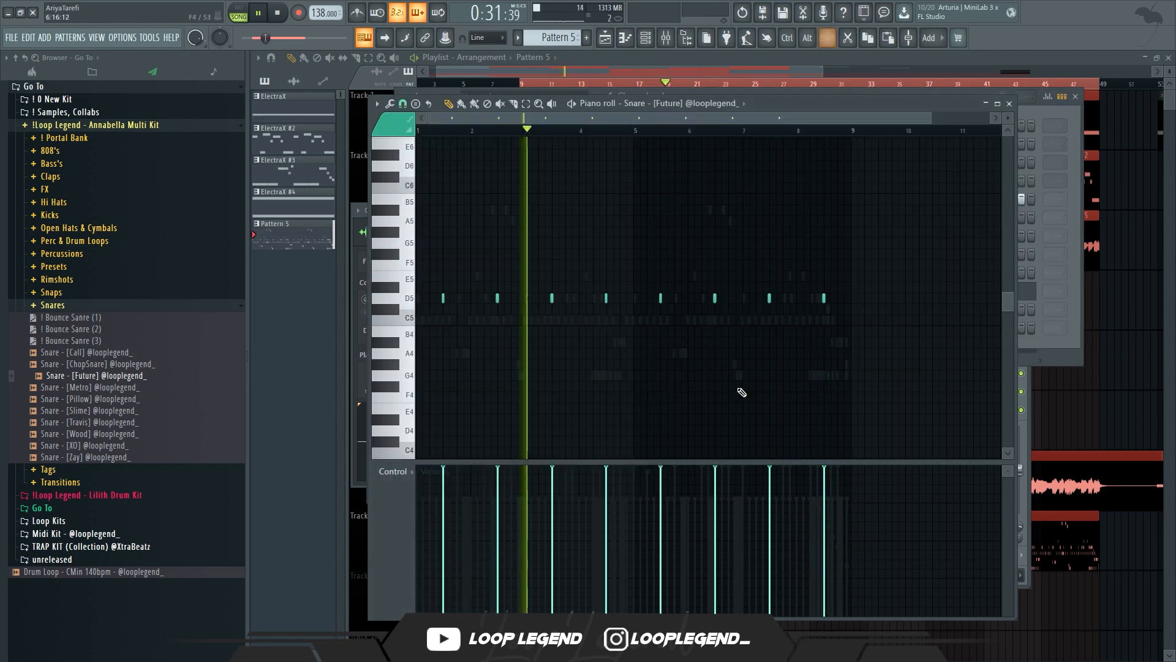
key(F9)
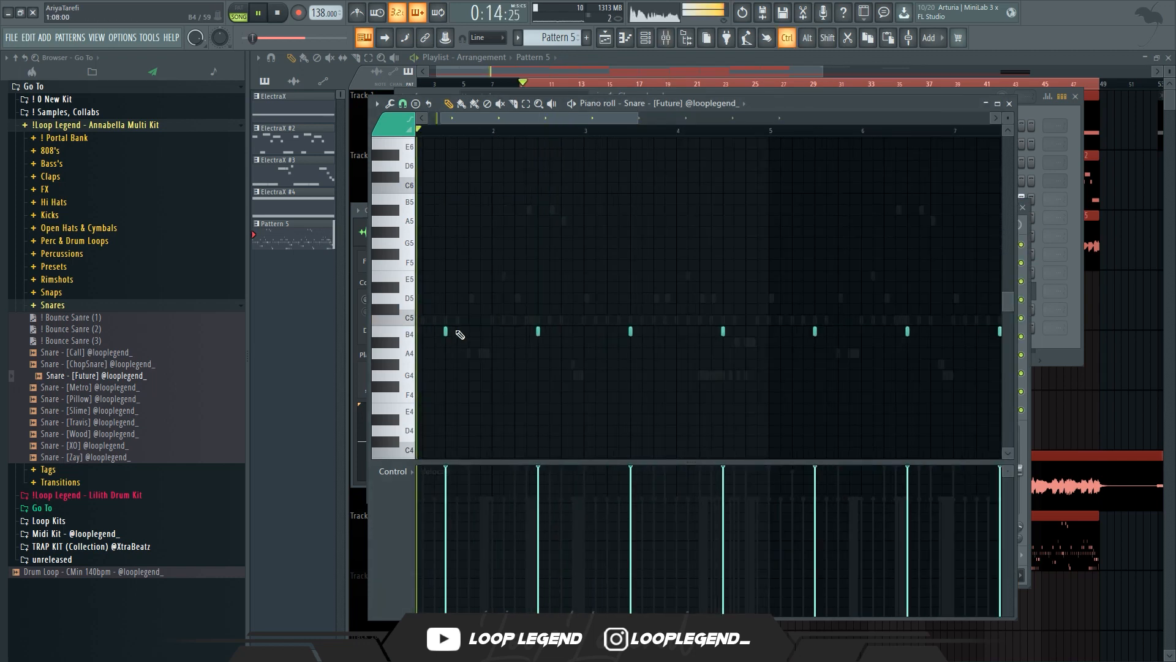
Add extra snare notes on the B4 row of the piano roll for a bouncier rhythm
click(605, 331)
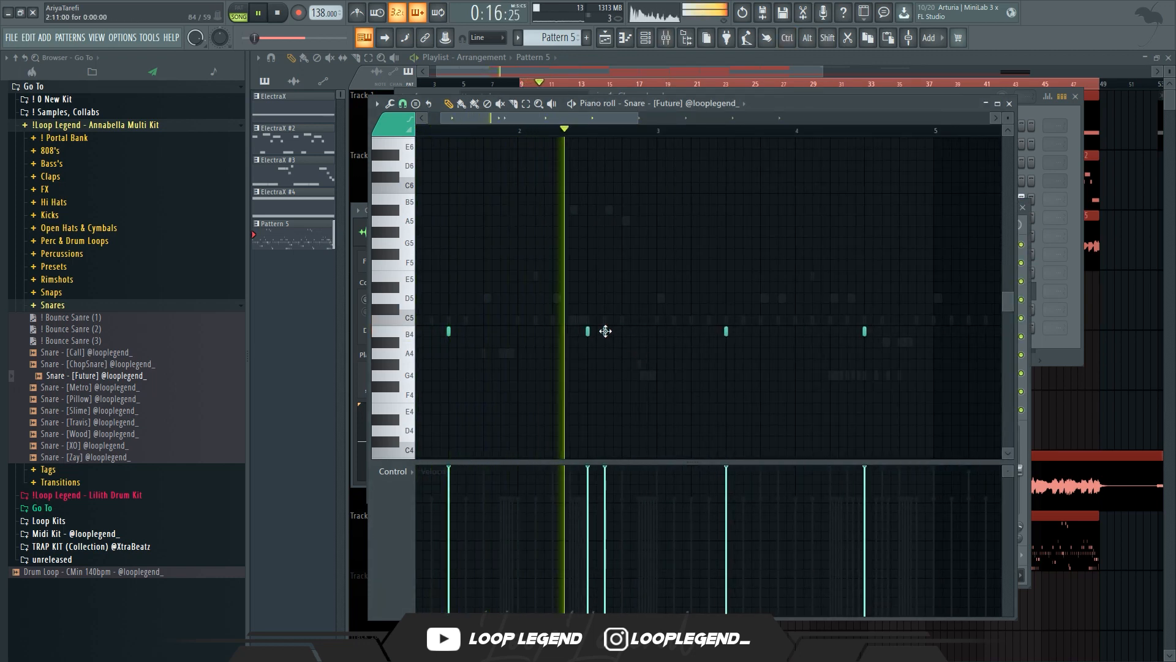
scroll(711, 380, up, 1)
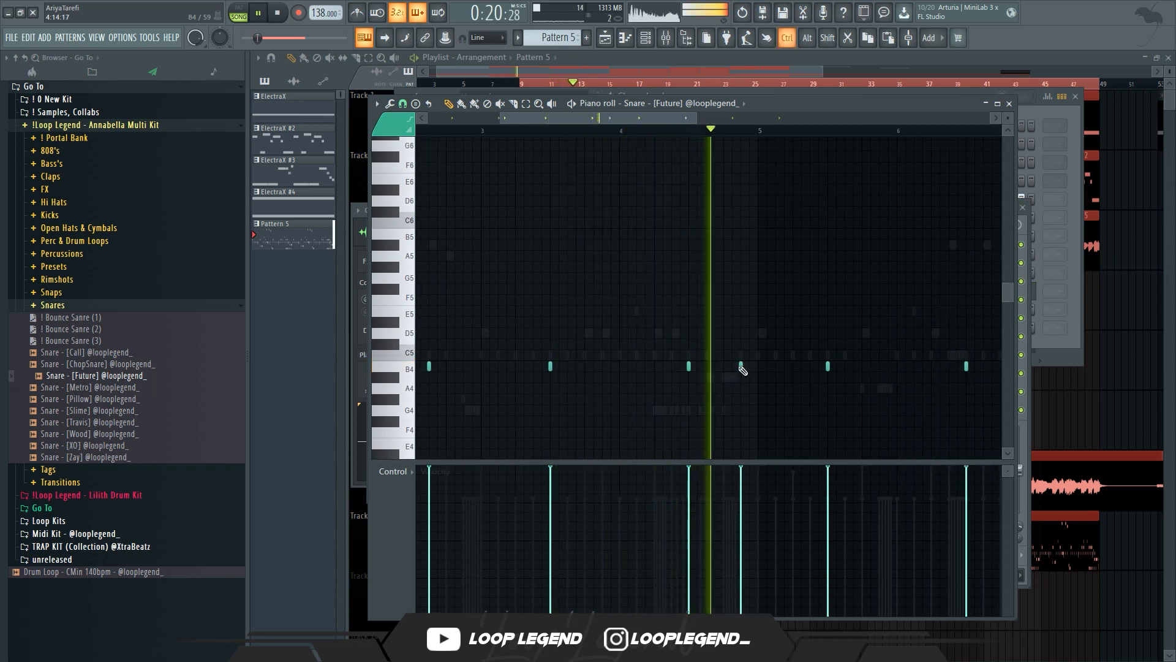
ctrl+scroll(743, 370, down, 4)
ctrl+scroll(752, 388, up, 4)
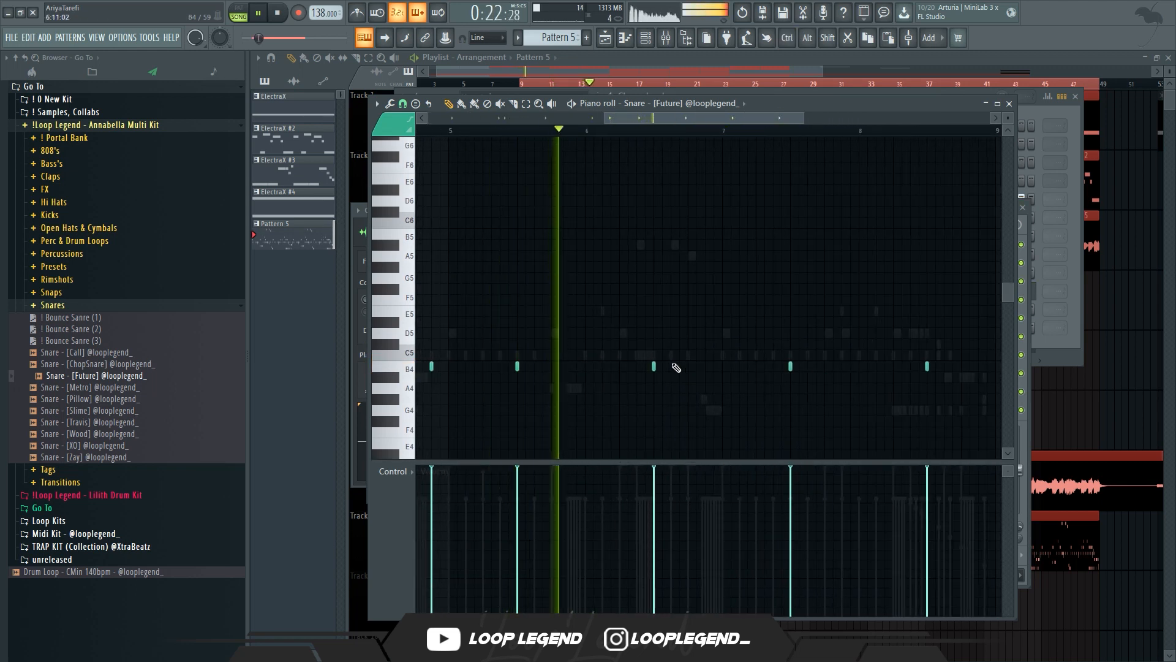
ctrl+scroll(815, 389, up, 4)
click(814, 365)
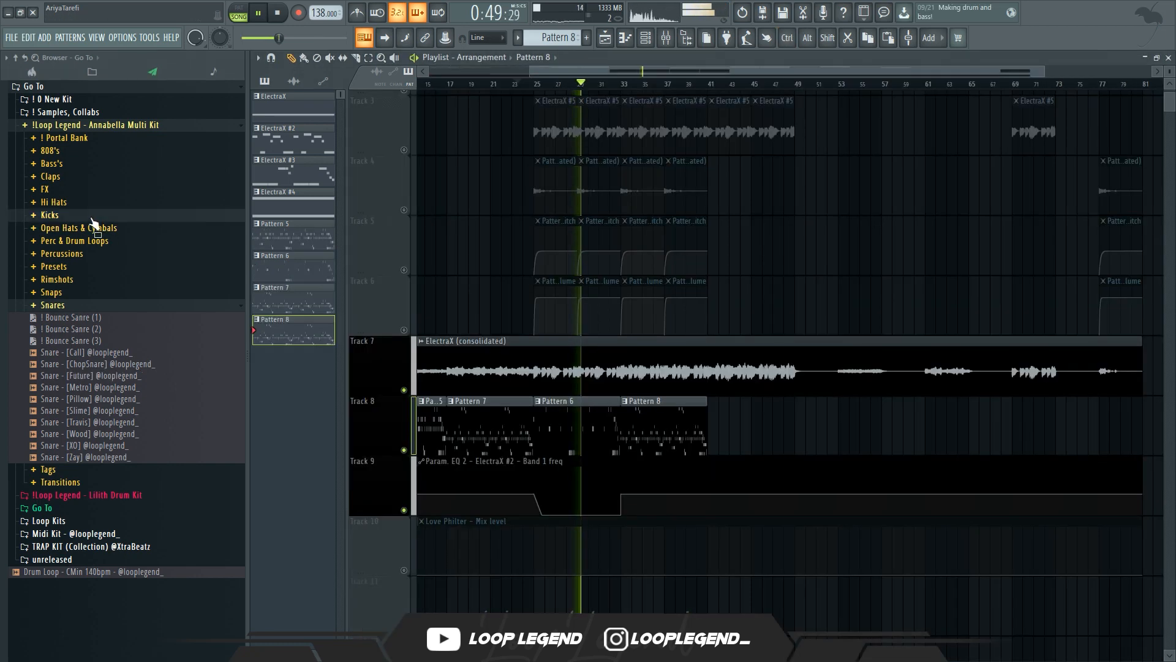
Open Pattern 8 and add the Kick - [Lezter Kick] sample as a channel, then open its piano roll
double_click(659, 417)
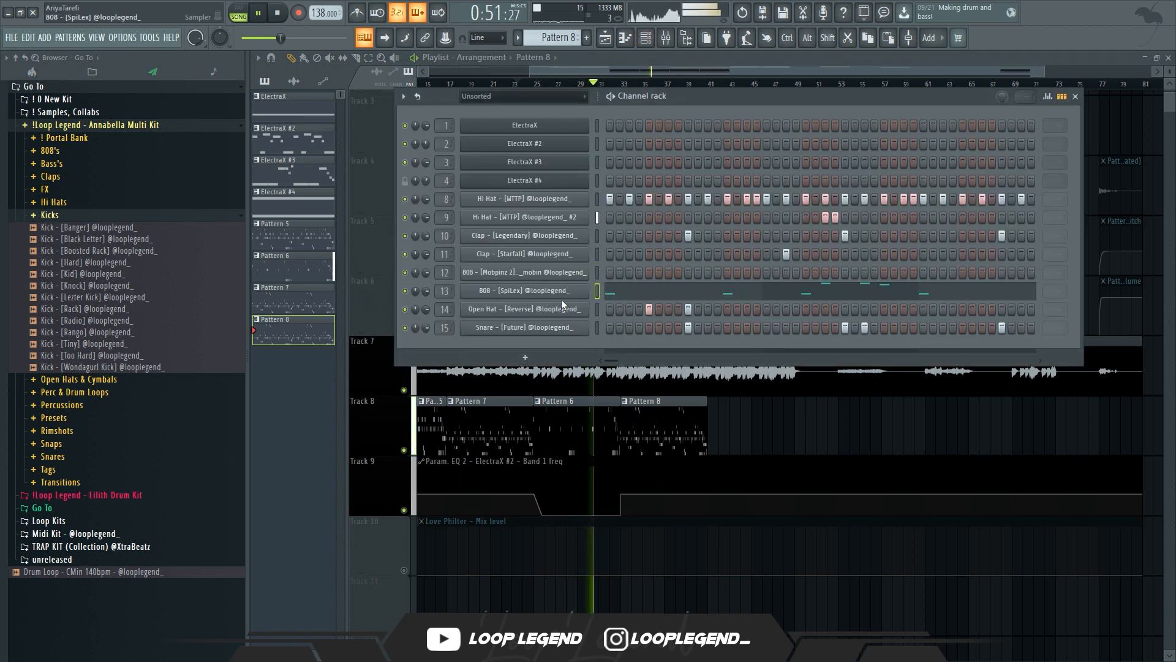
key(ctrl+x)
drag(152, 298, 522, 341)
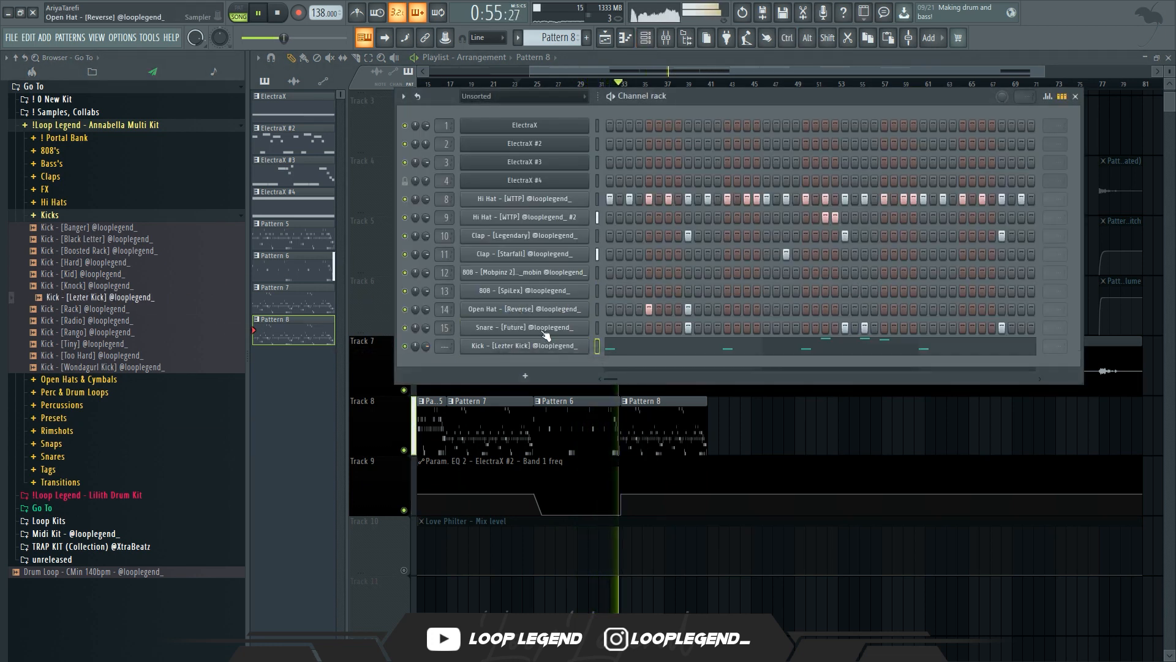
click(658, 355)
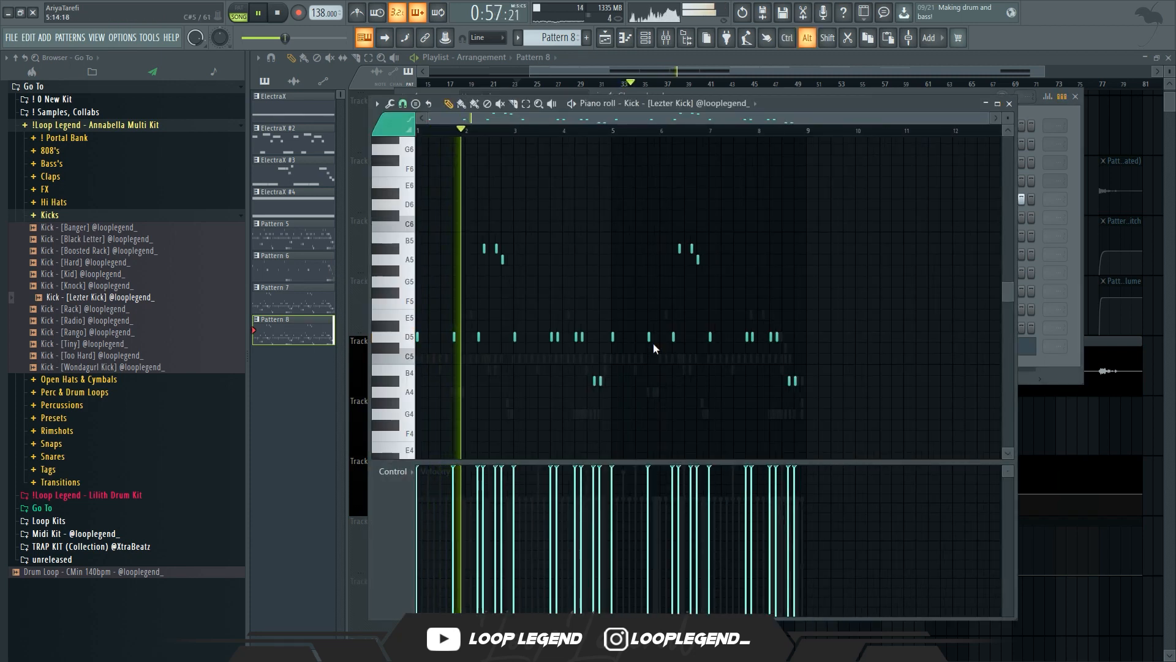
Place steps for the Open Hat - [Classic Short] and Percussion - [NBA] channels in Pattern 6 and play it back
key(F7)
key(F6)
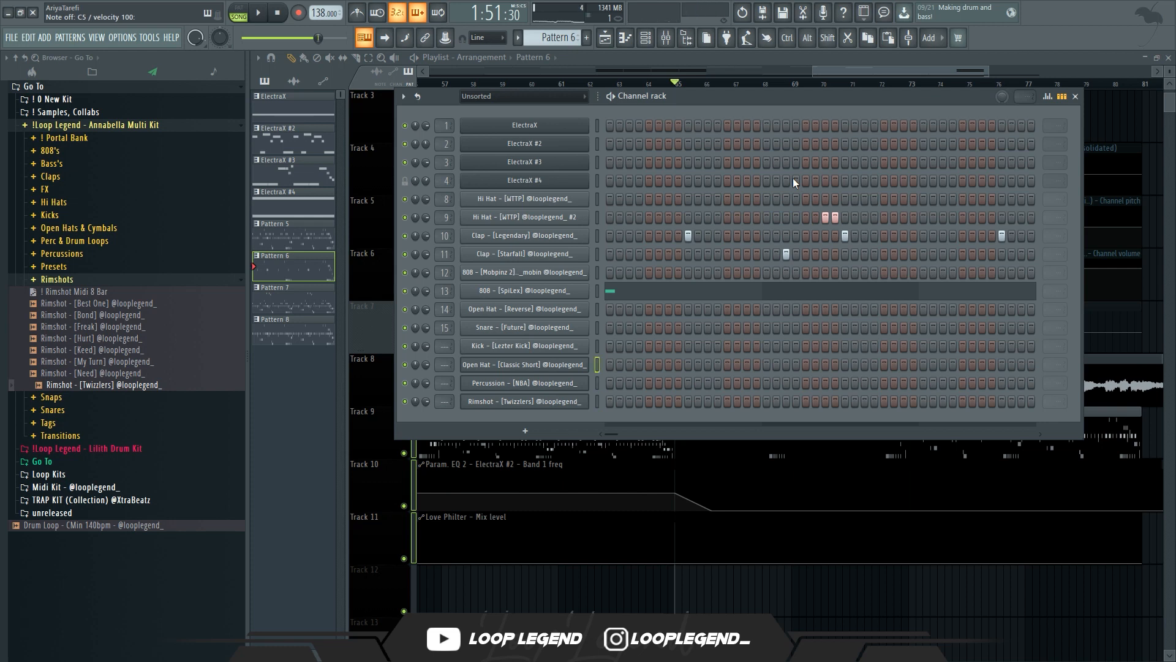
click(650, 365)
key(space)
click(630, 383)
key(space)
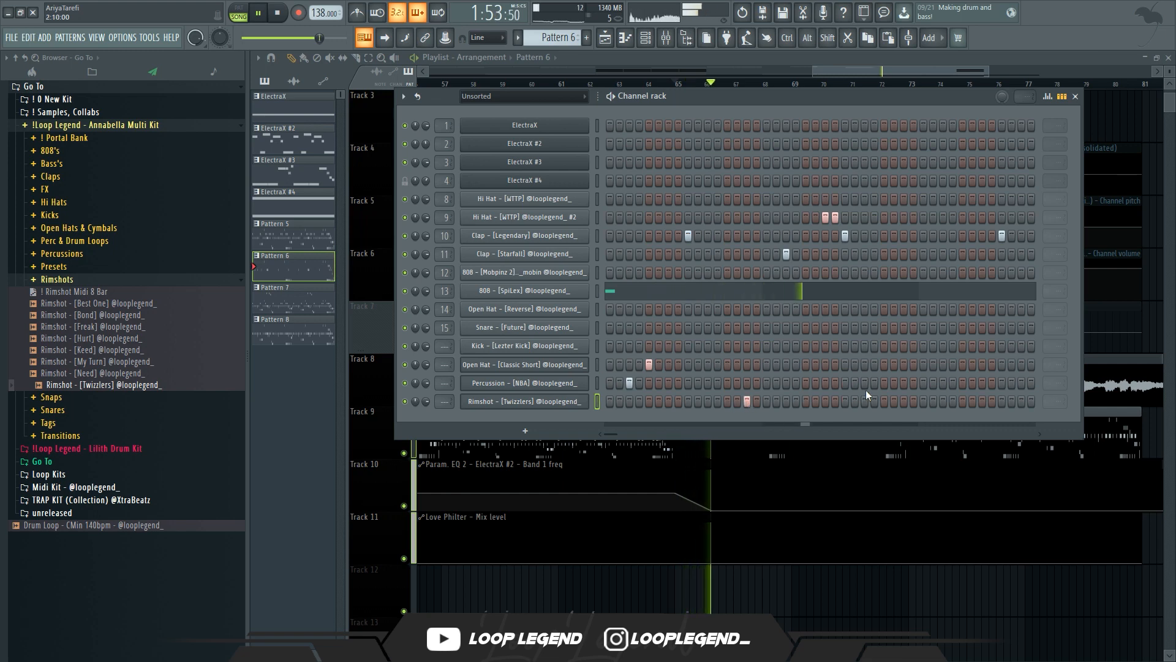
Select all notes of the Open Hat - [Classic Short] in the piano roll and duplicate them three times
key(F7)
key(space)
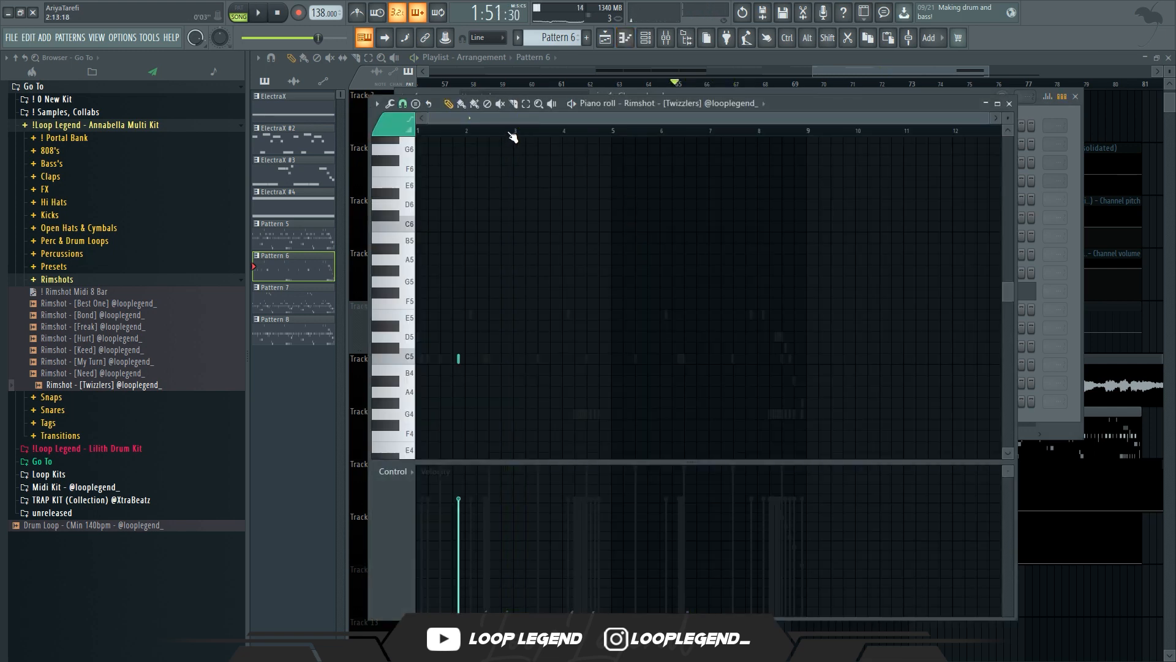
key(ctrl+a)
key(ctrl+b)
key(ctrl+b)
key(ctrl+b)
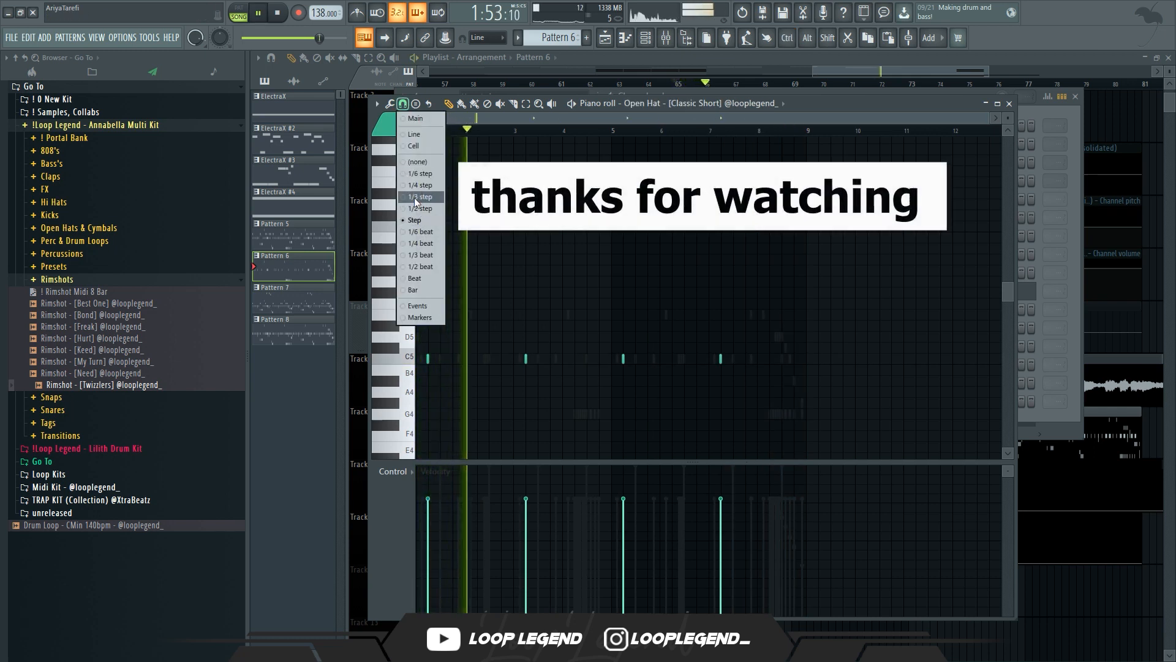
Set the piano roll snap to 1/3 step and paint a short roll of open hat notes on C5
click(415, 199)
scroll(630, 420, up, 3)
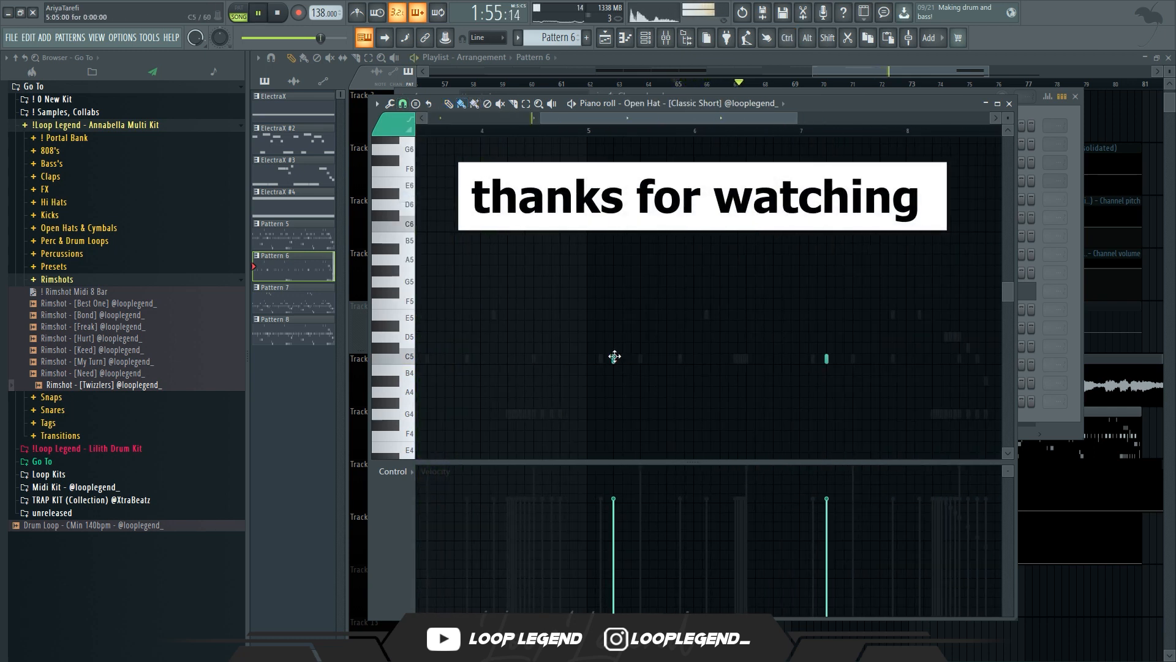
scroll(576, 360, up, 3)
drag(590, 359, 633, 359)
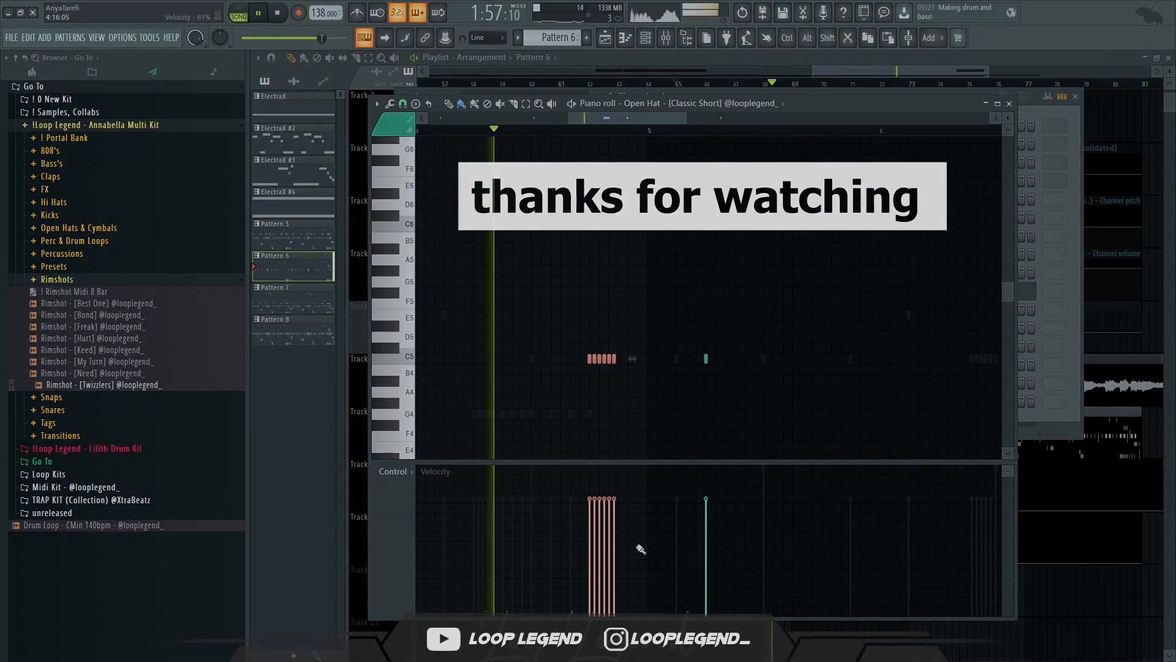